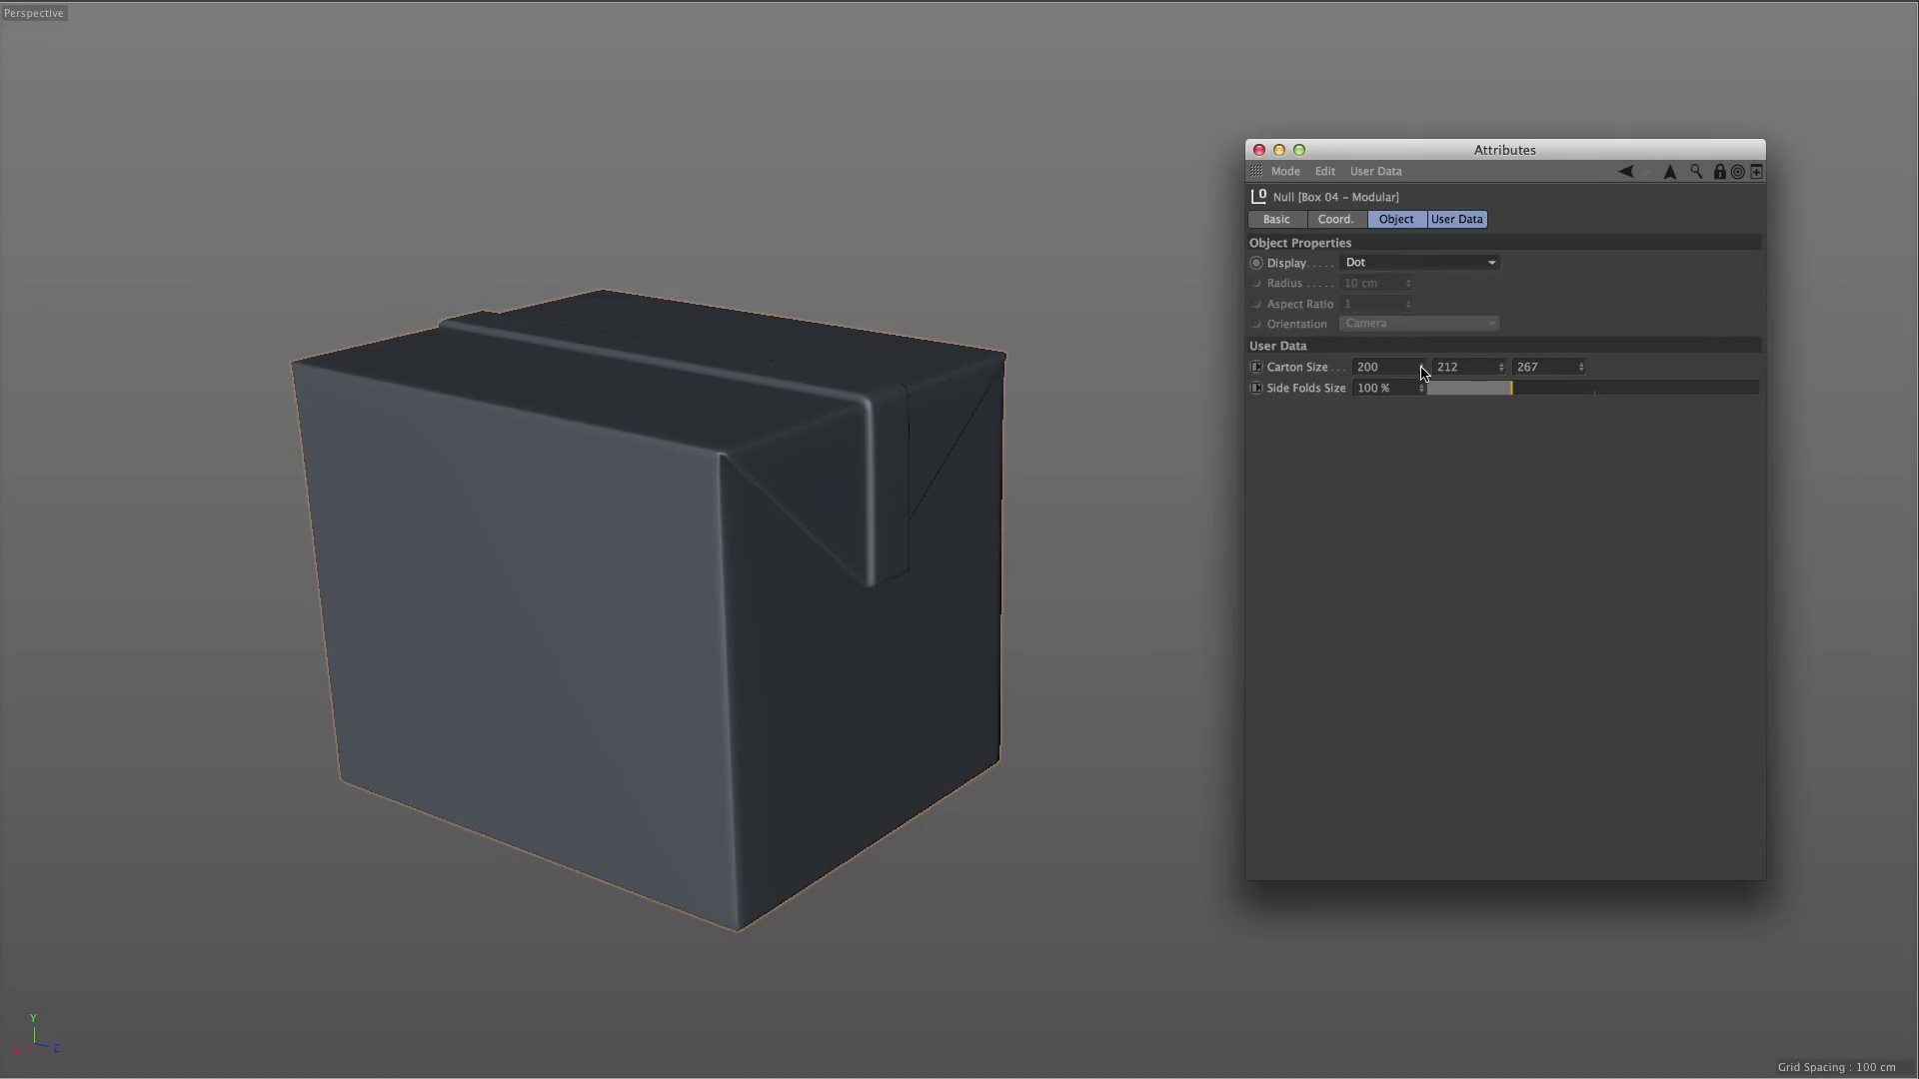
Step: Drag the Null's Carton Size slider to enlarge the carton and reshape its lid
mouse_move(1524, 384)
mouse_down()
mouse_move(1535, 448)
mouse_move(1632, 429)
mouse_up()
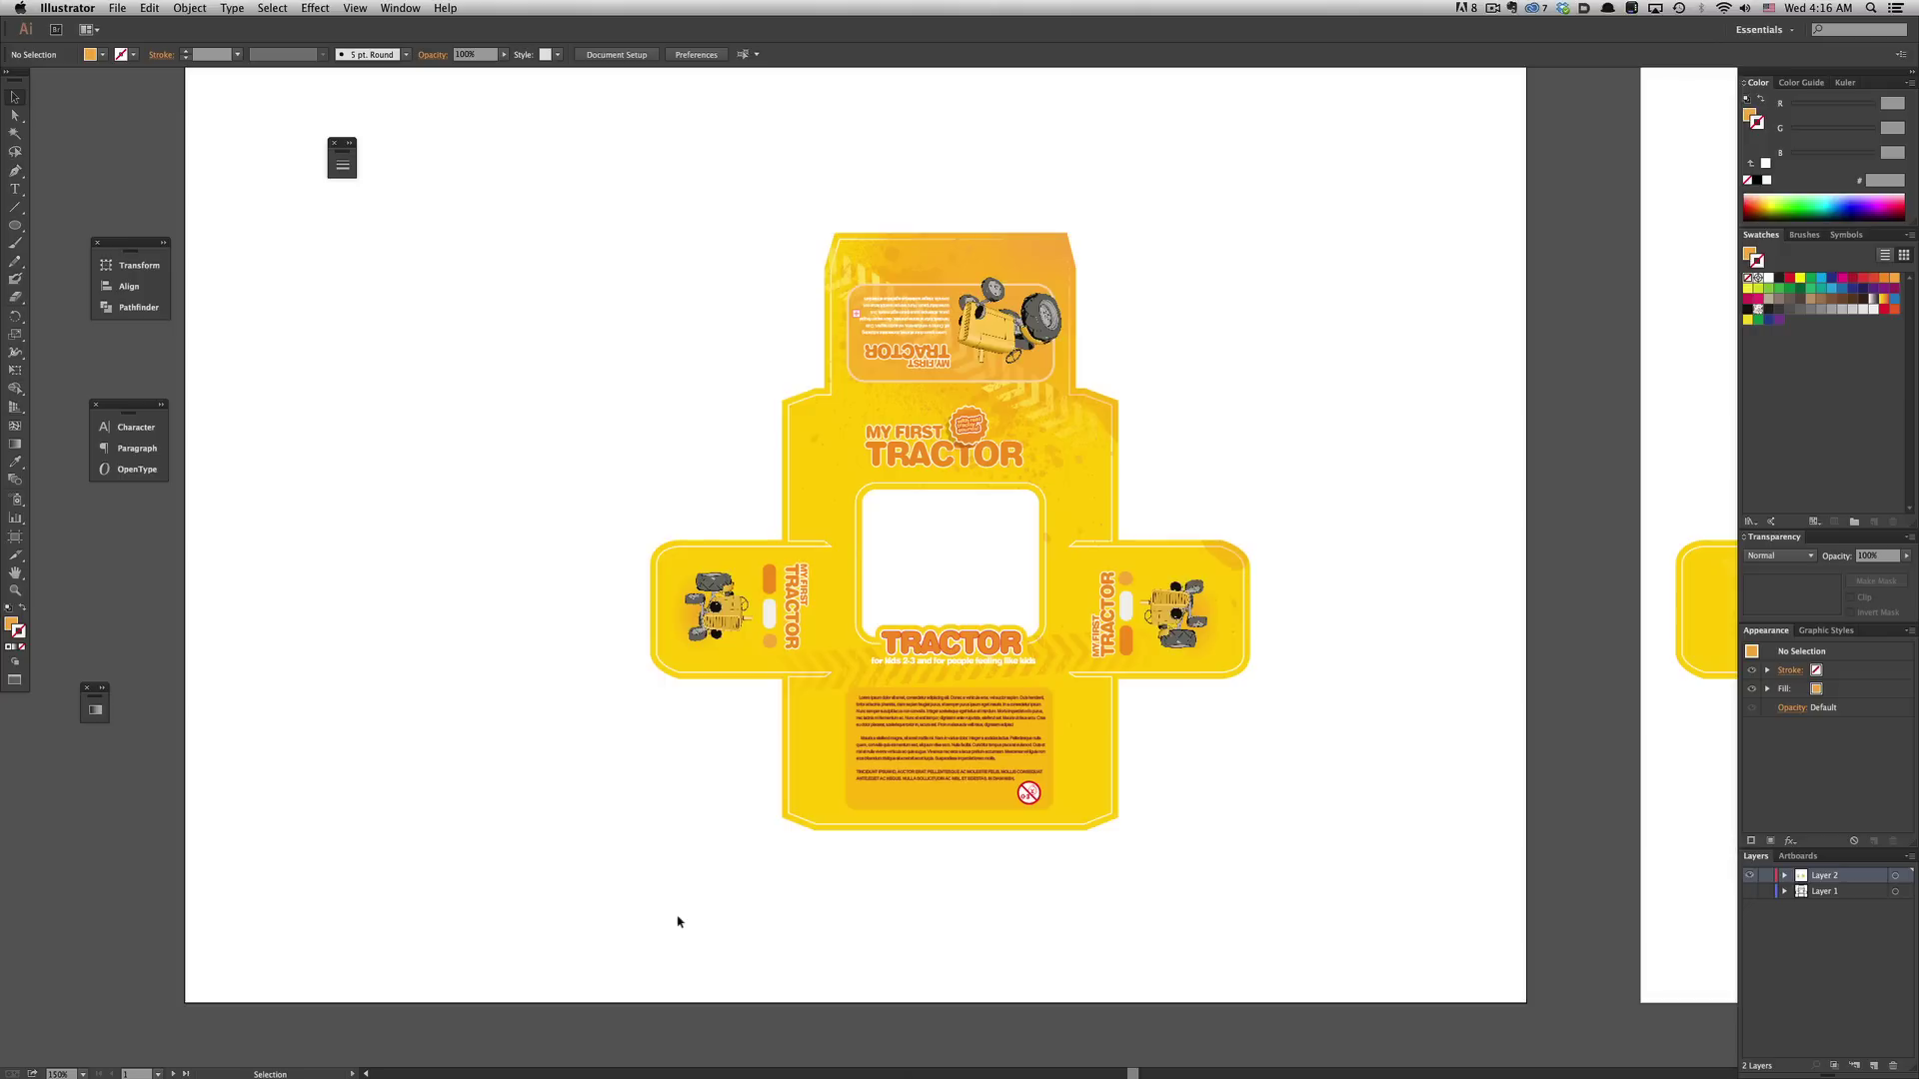
Step: Select the top path's anchor points, then punch the orange circle out of the square
click(531, 335)
key(a)
drag(530, 333, 434, 284)
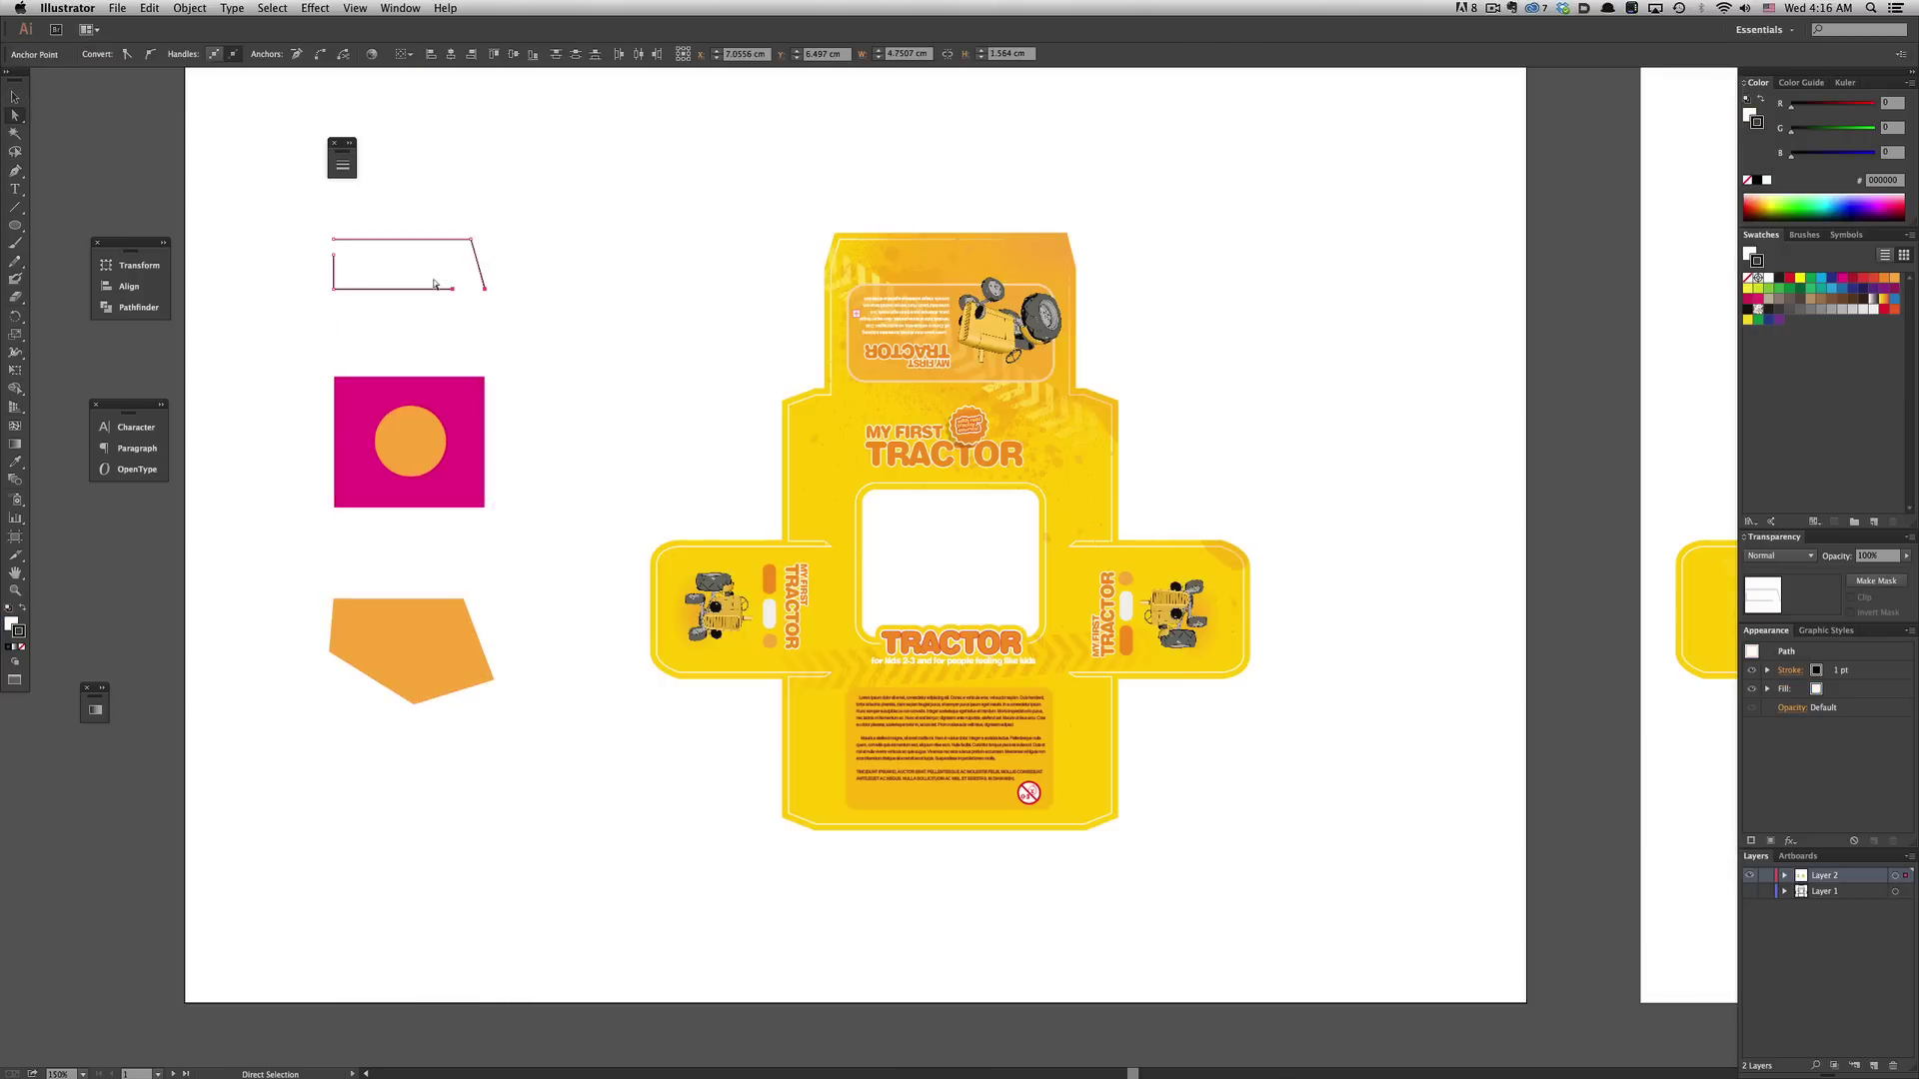
key(v)
click(410, 441)
click(190, 8)
click(291, 467)
click(440, 633)
Step: Cut the orange polygon with Scissors and move the two resulting pieces apart
key(c)
click(411, 700)
click(462, 598)
key(v)
drag(458, 661, 476, 718)
drag(394, 671, 372, 661)
Step: Copy the whole box dieline into a new Illustrator document
click(985, 241)
drag(710, 213, 1235, 900)
key(super+n)
click(1136, 753)
key(super+v)
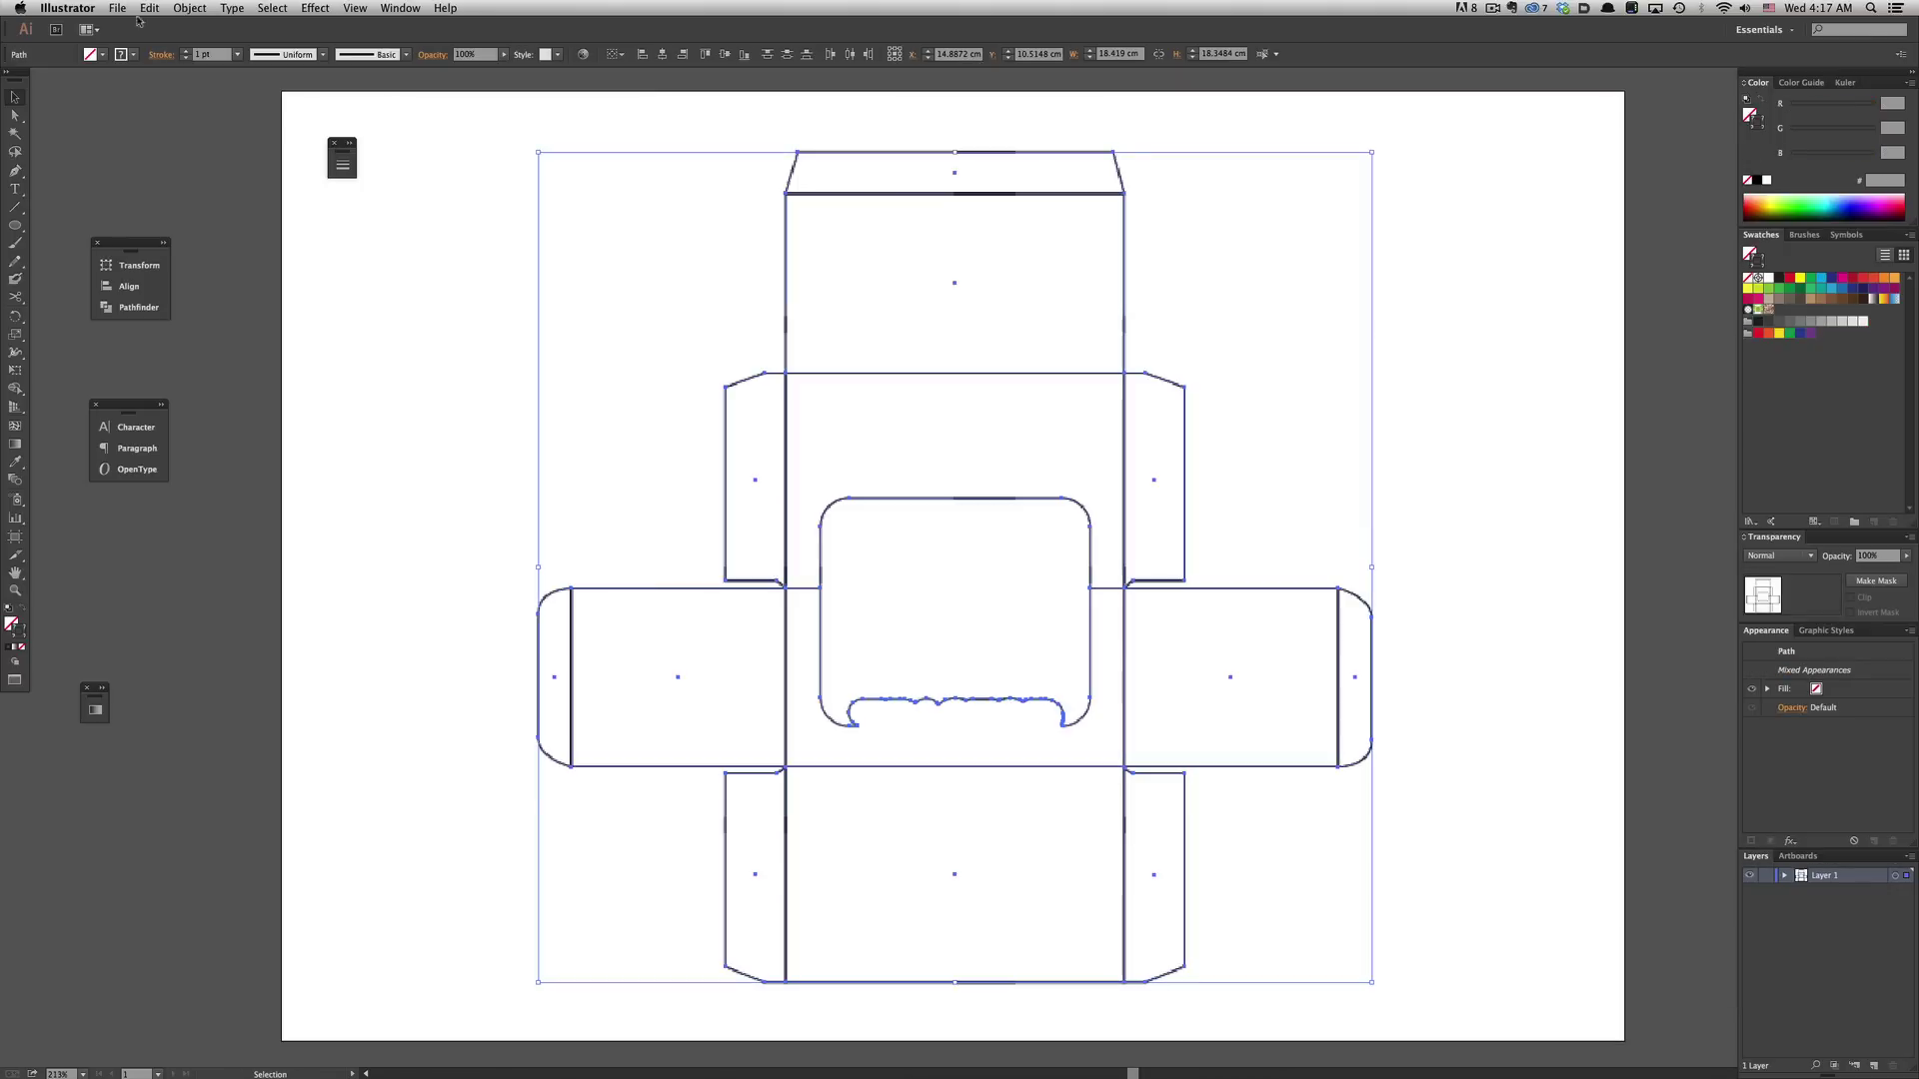
click(401, 8)
Step: Save the document as Toy Box Cinema.ai in legacy Illustrator 8 format
click(116, 8)
click(151, 149)
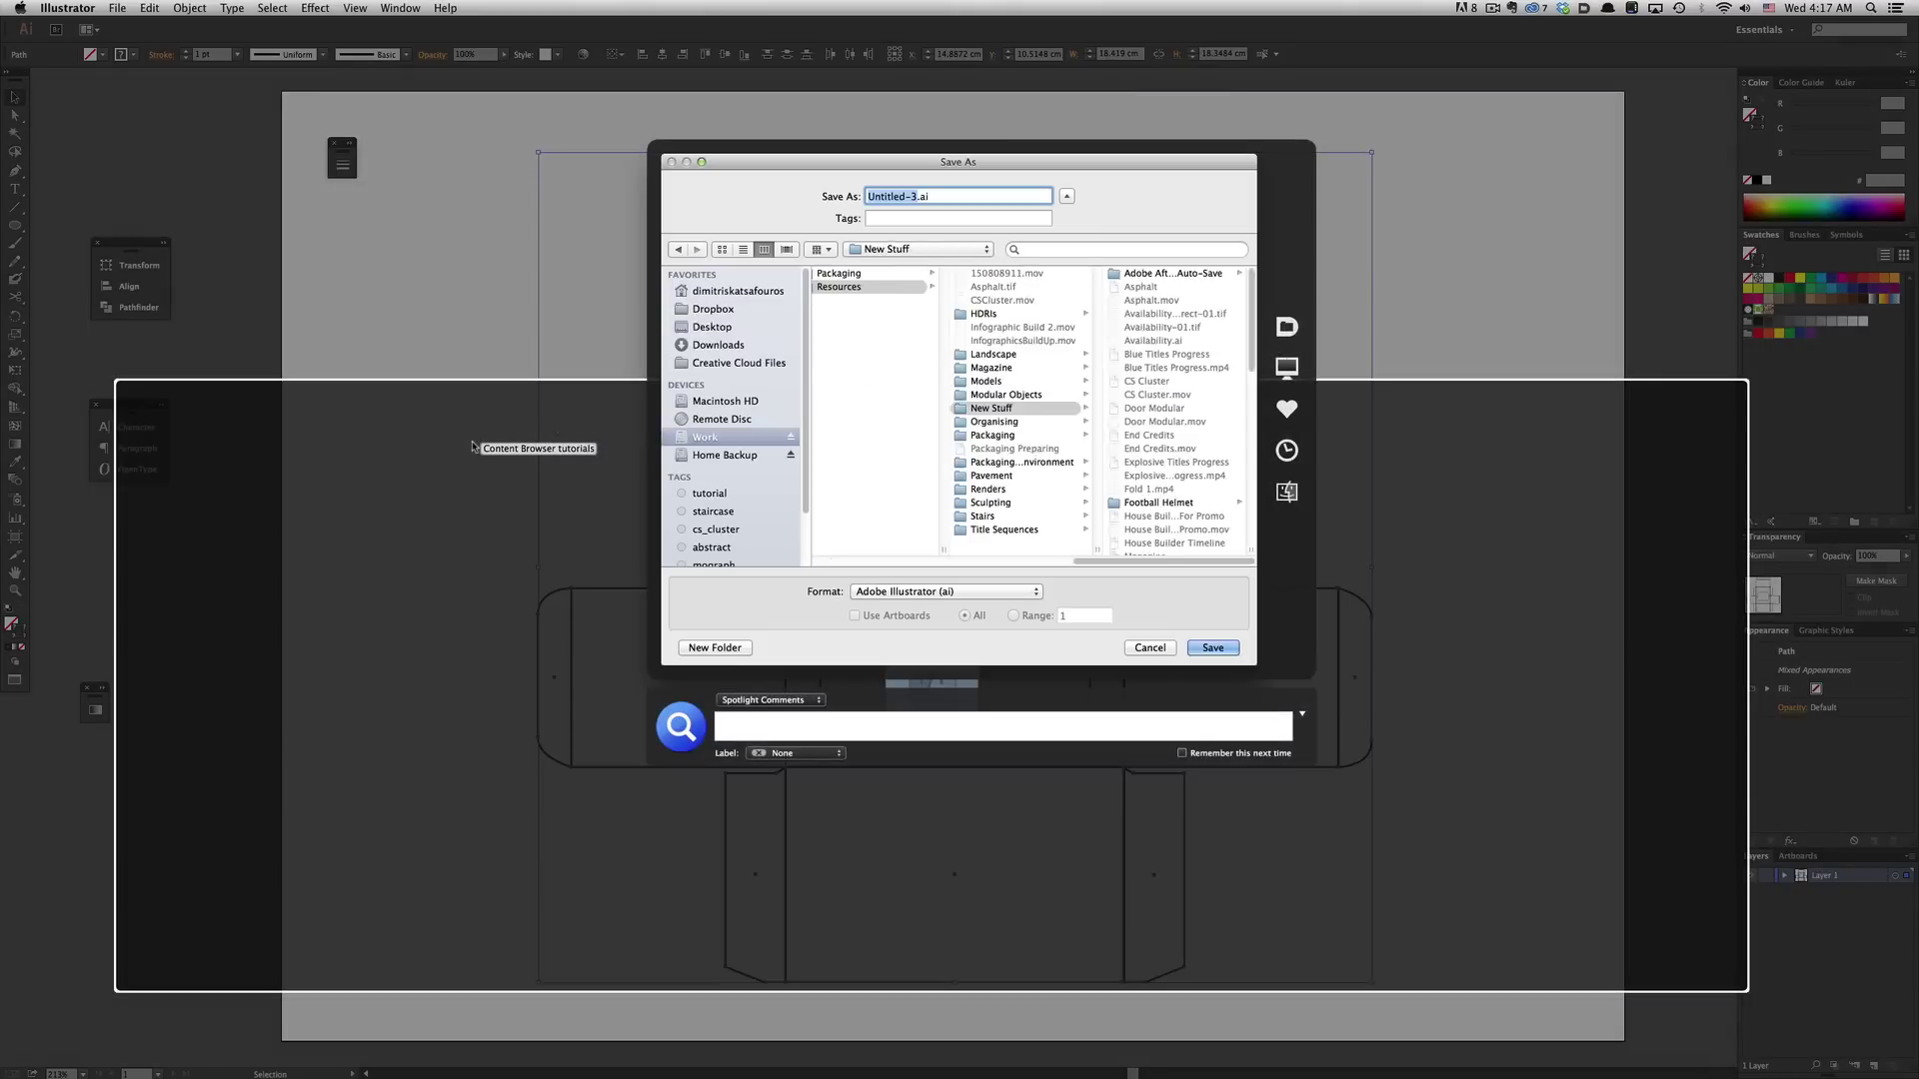
key(Return)
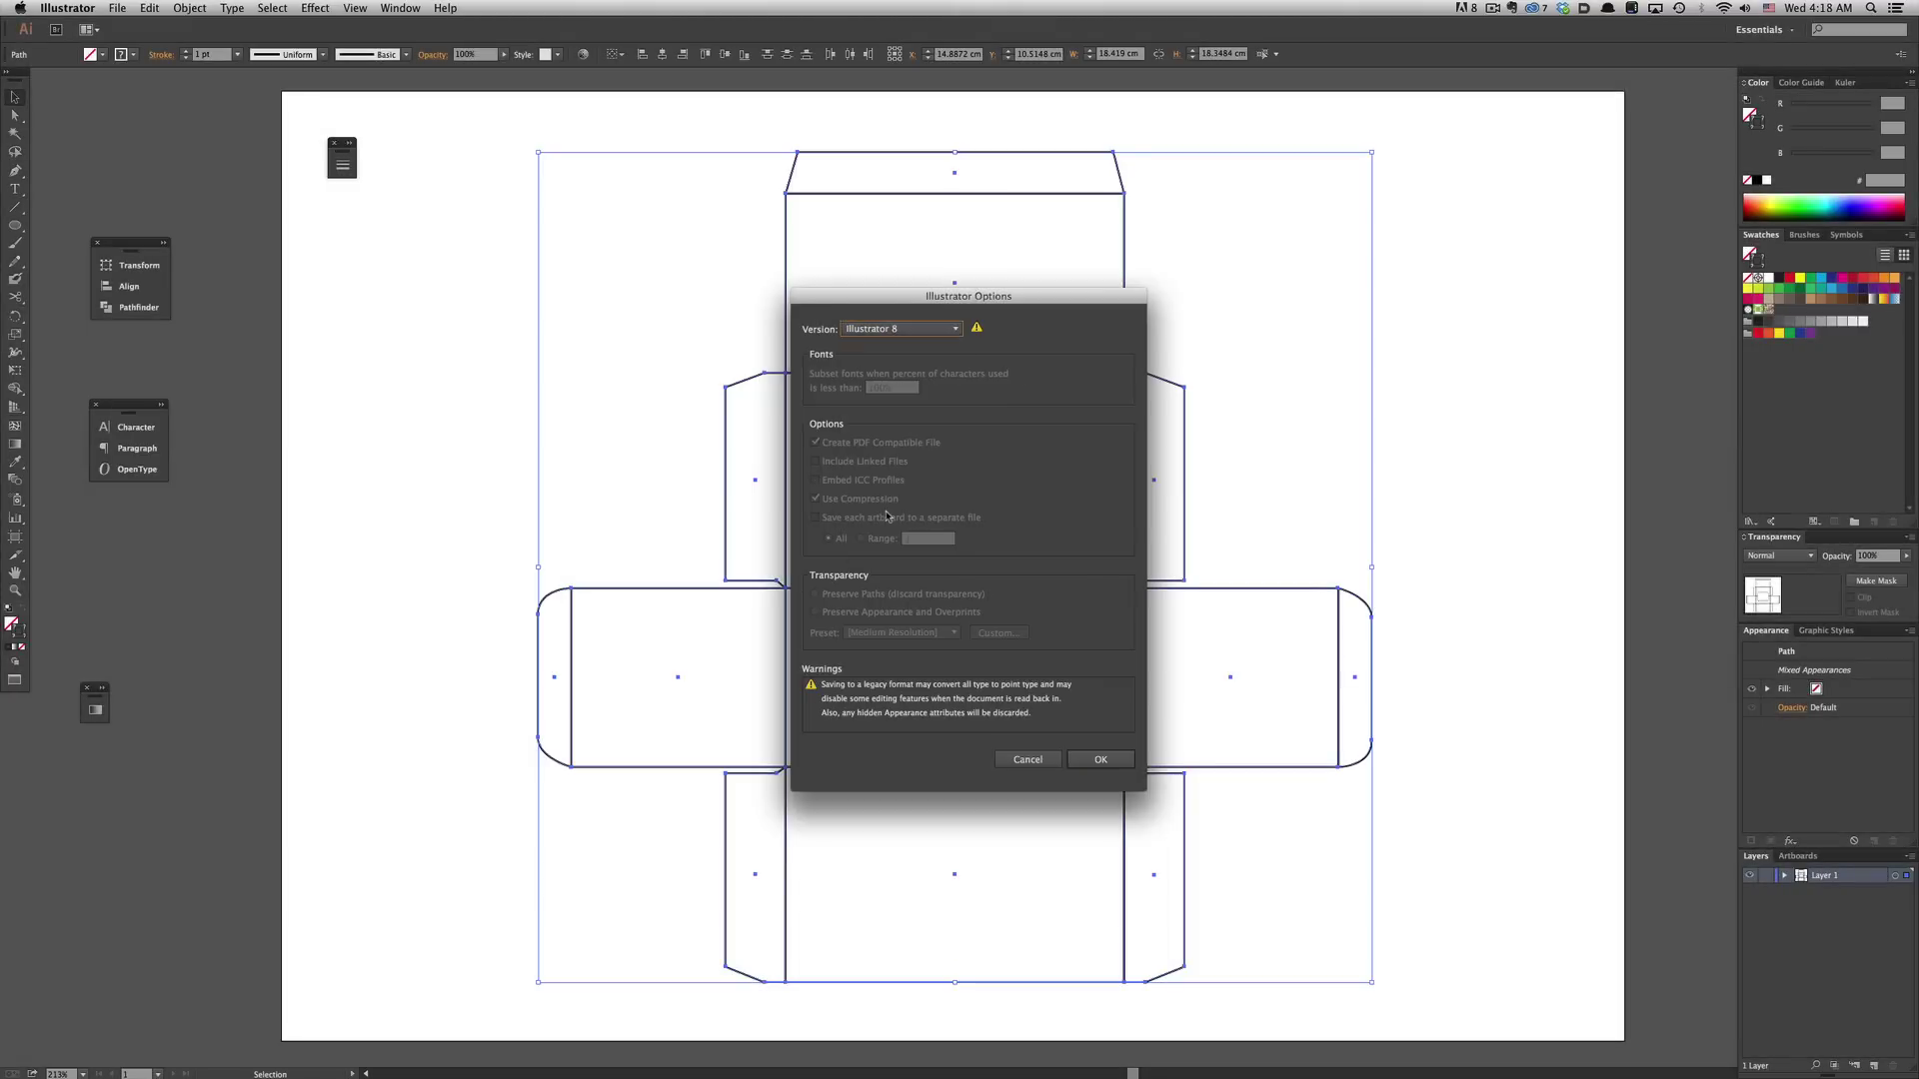
click(1095, 754)
click(1105, 584)
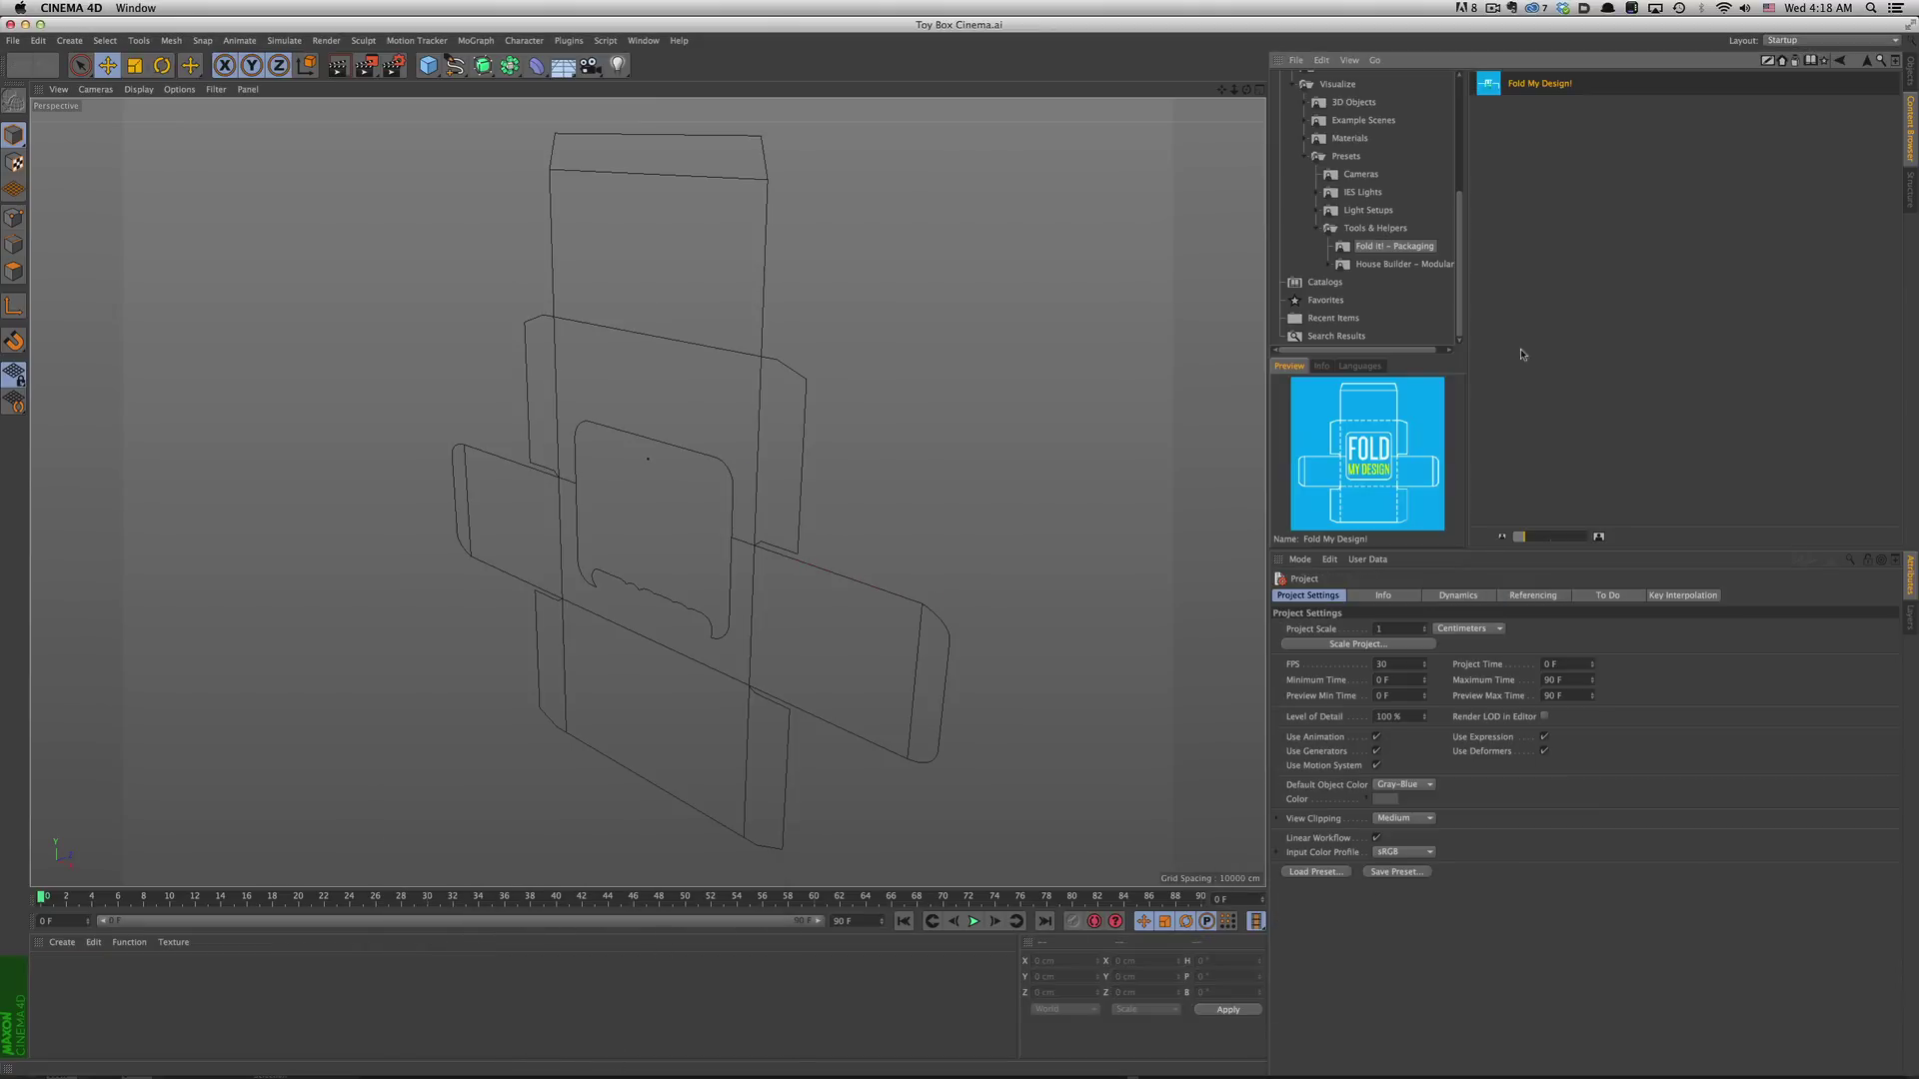
Step: Paste the Toy Box Cinema null into the Untitled 3 project and nest it under Splines
click(1909, 76)
click(1330, 77)
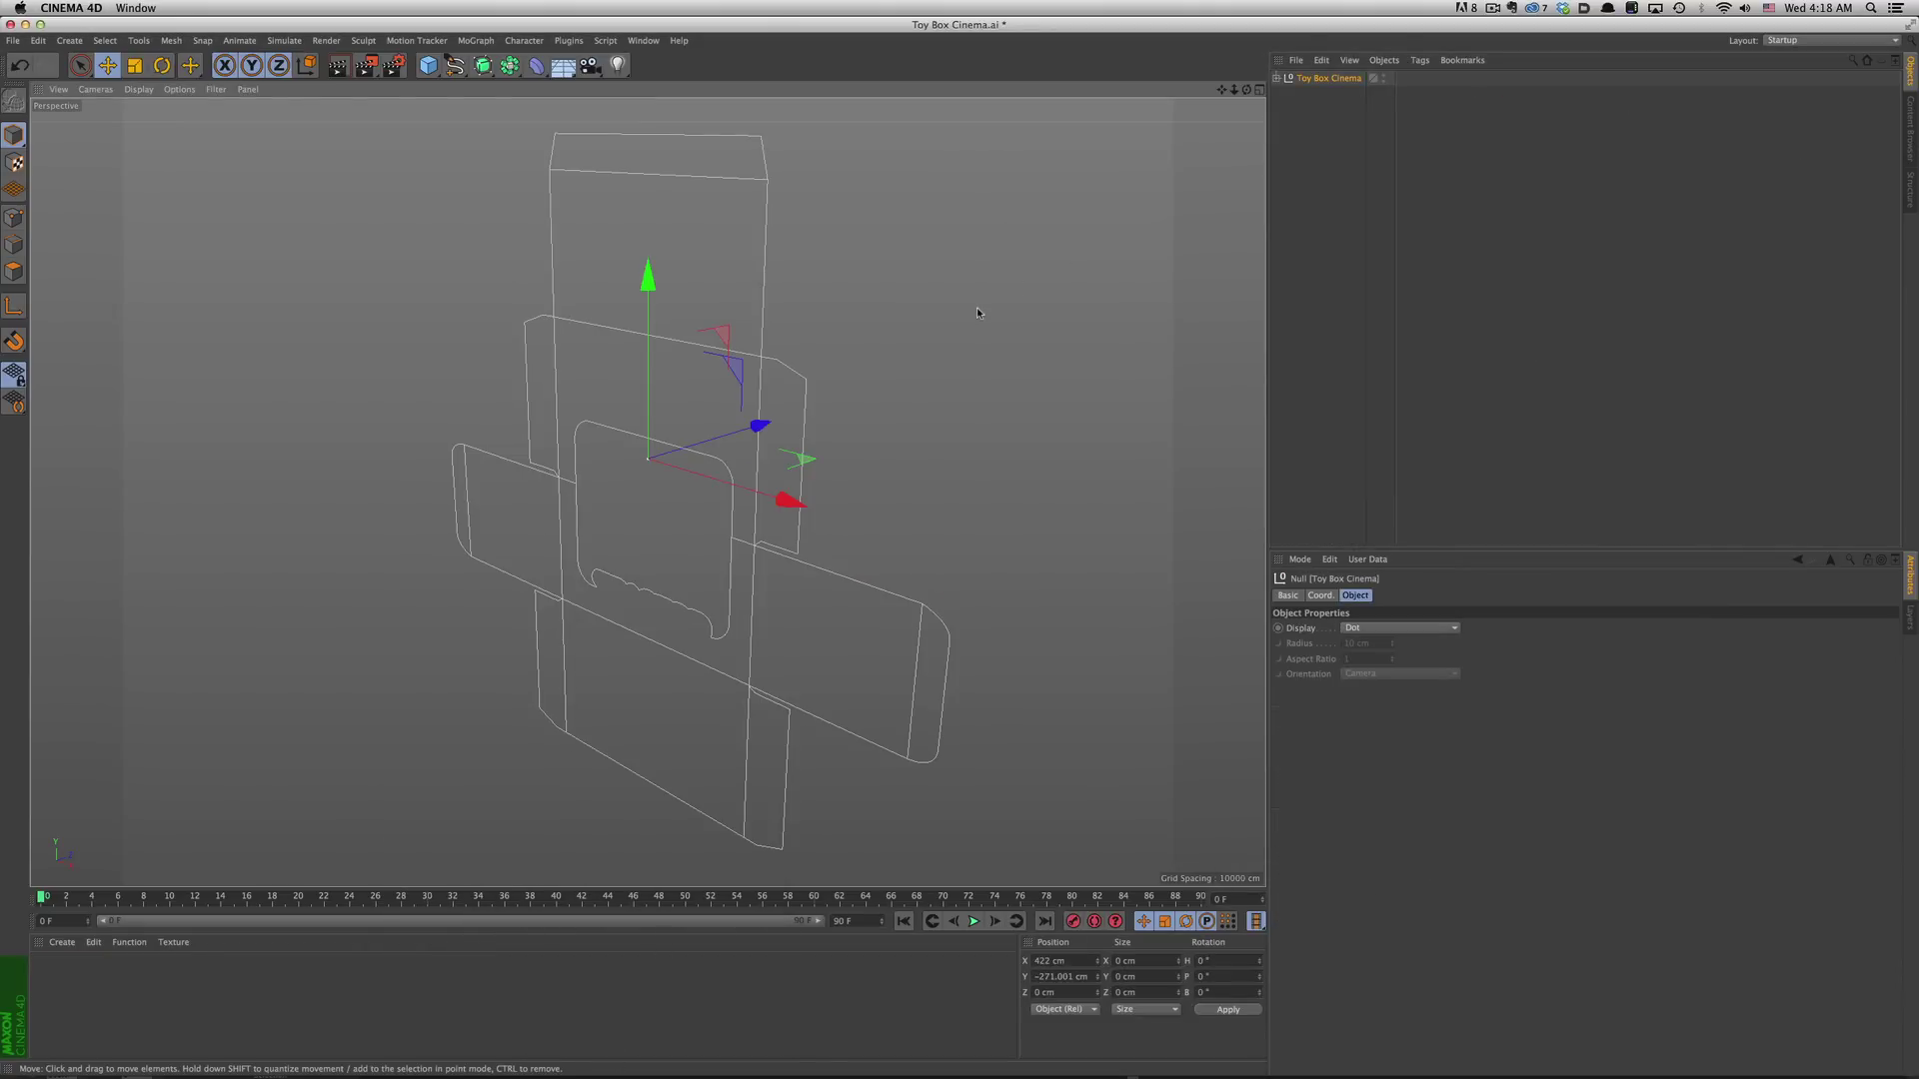
key(v)
click(982, 374)
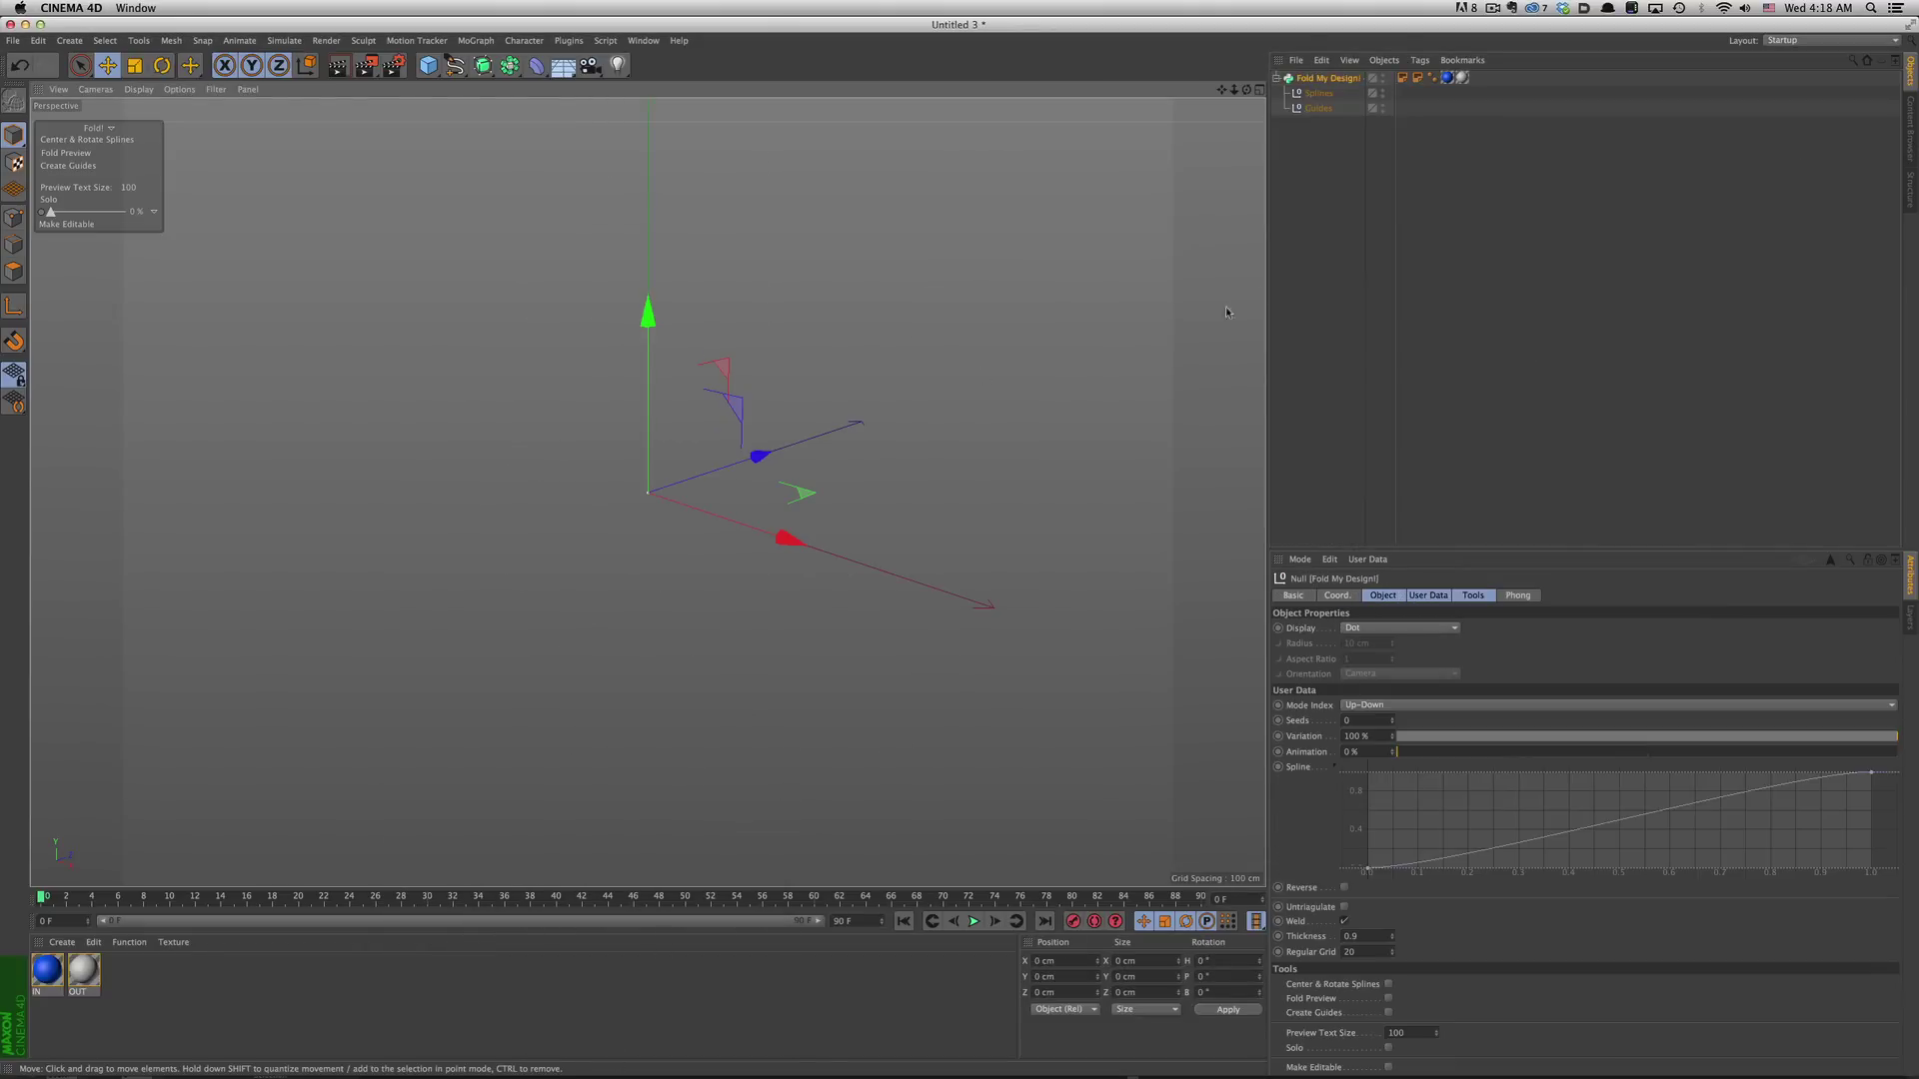
key(super+v)
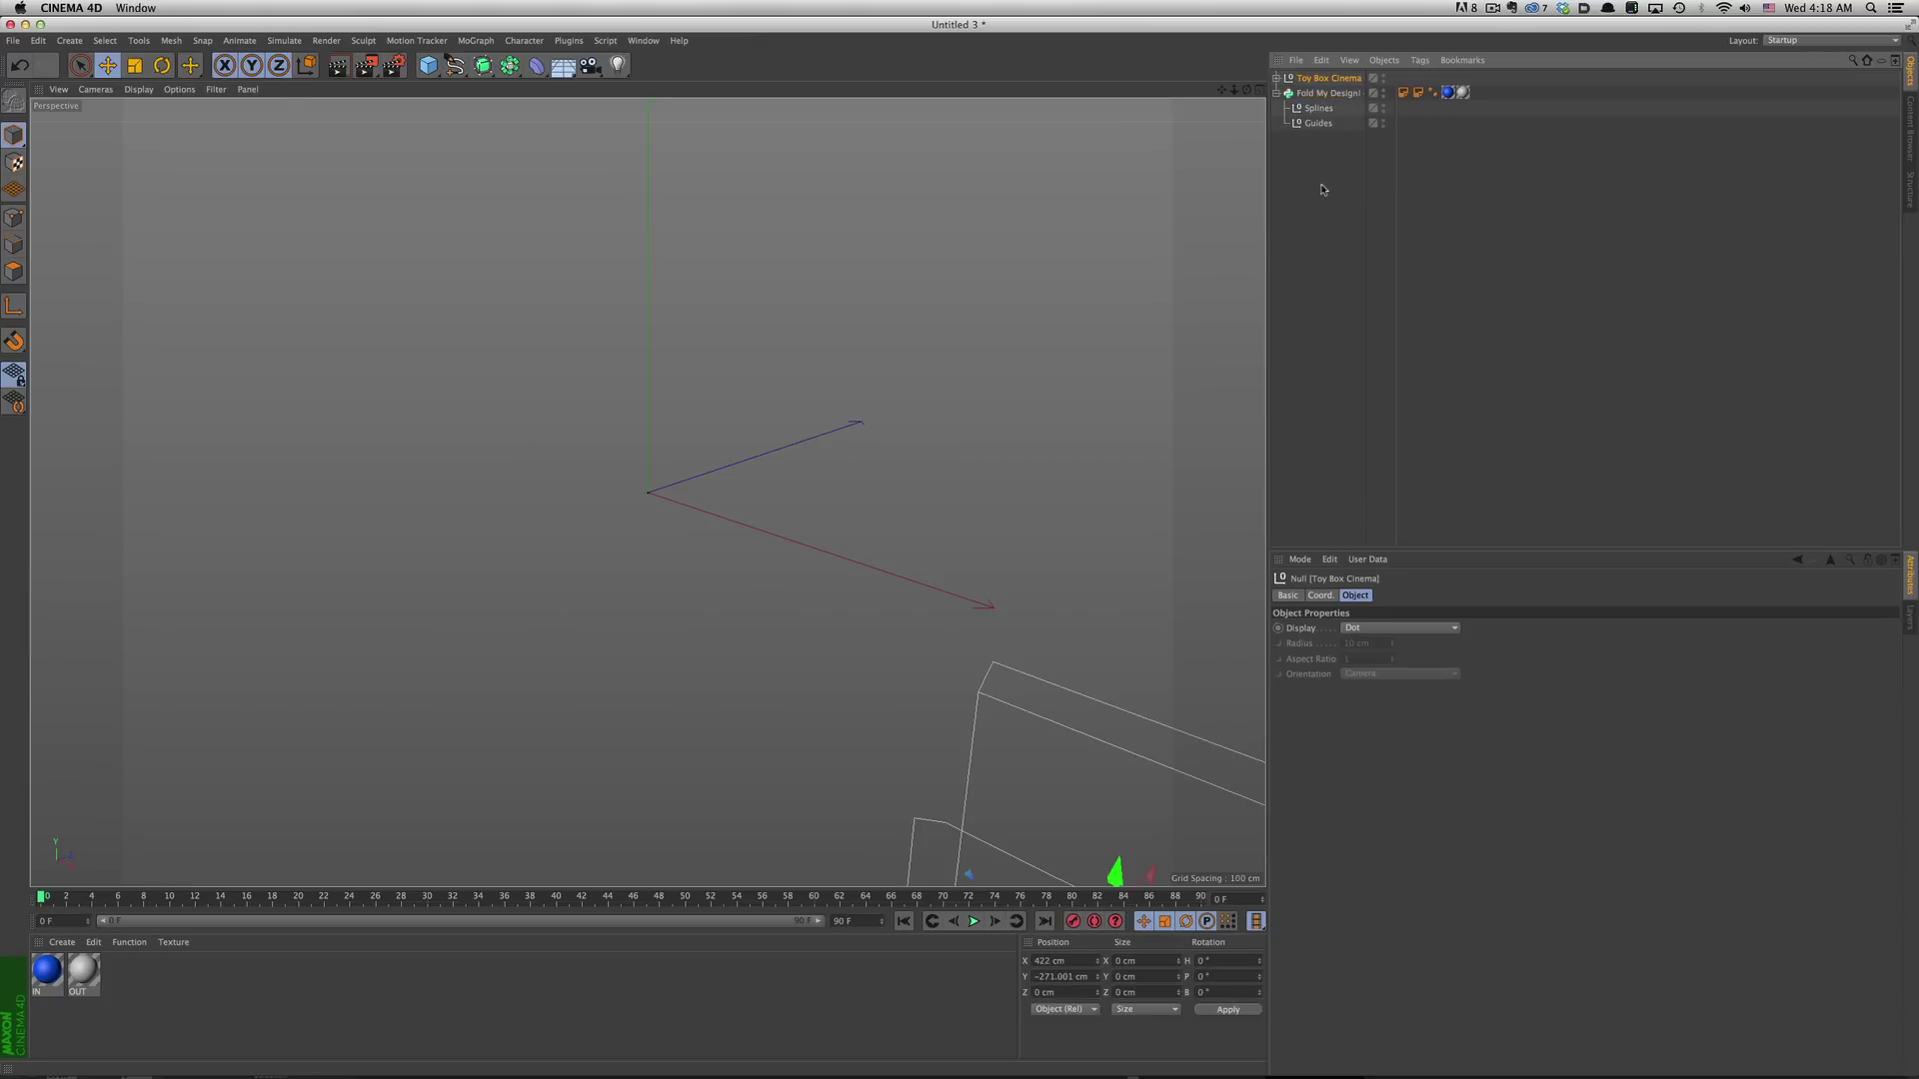
drag(1319, 93, 1315, 109)
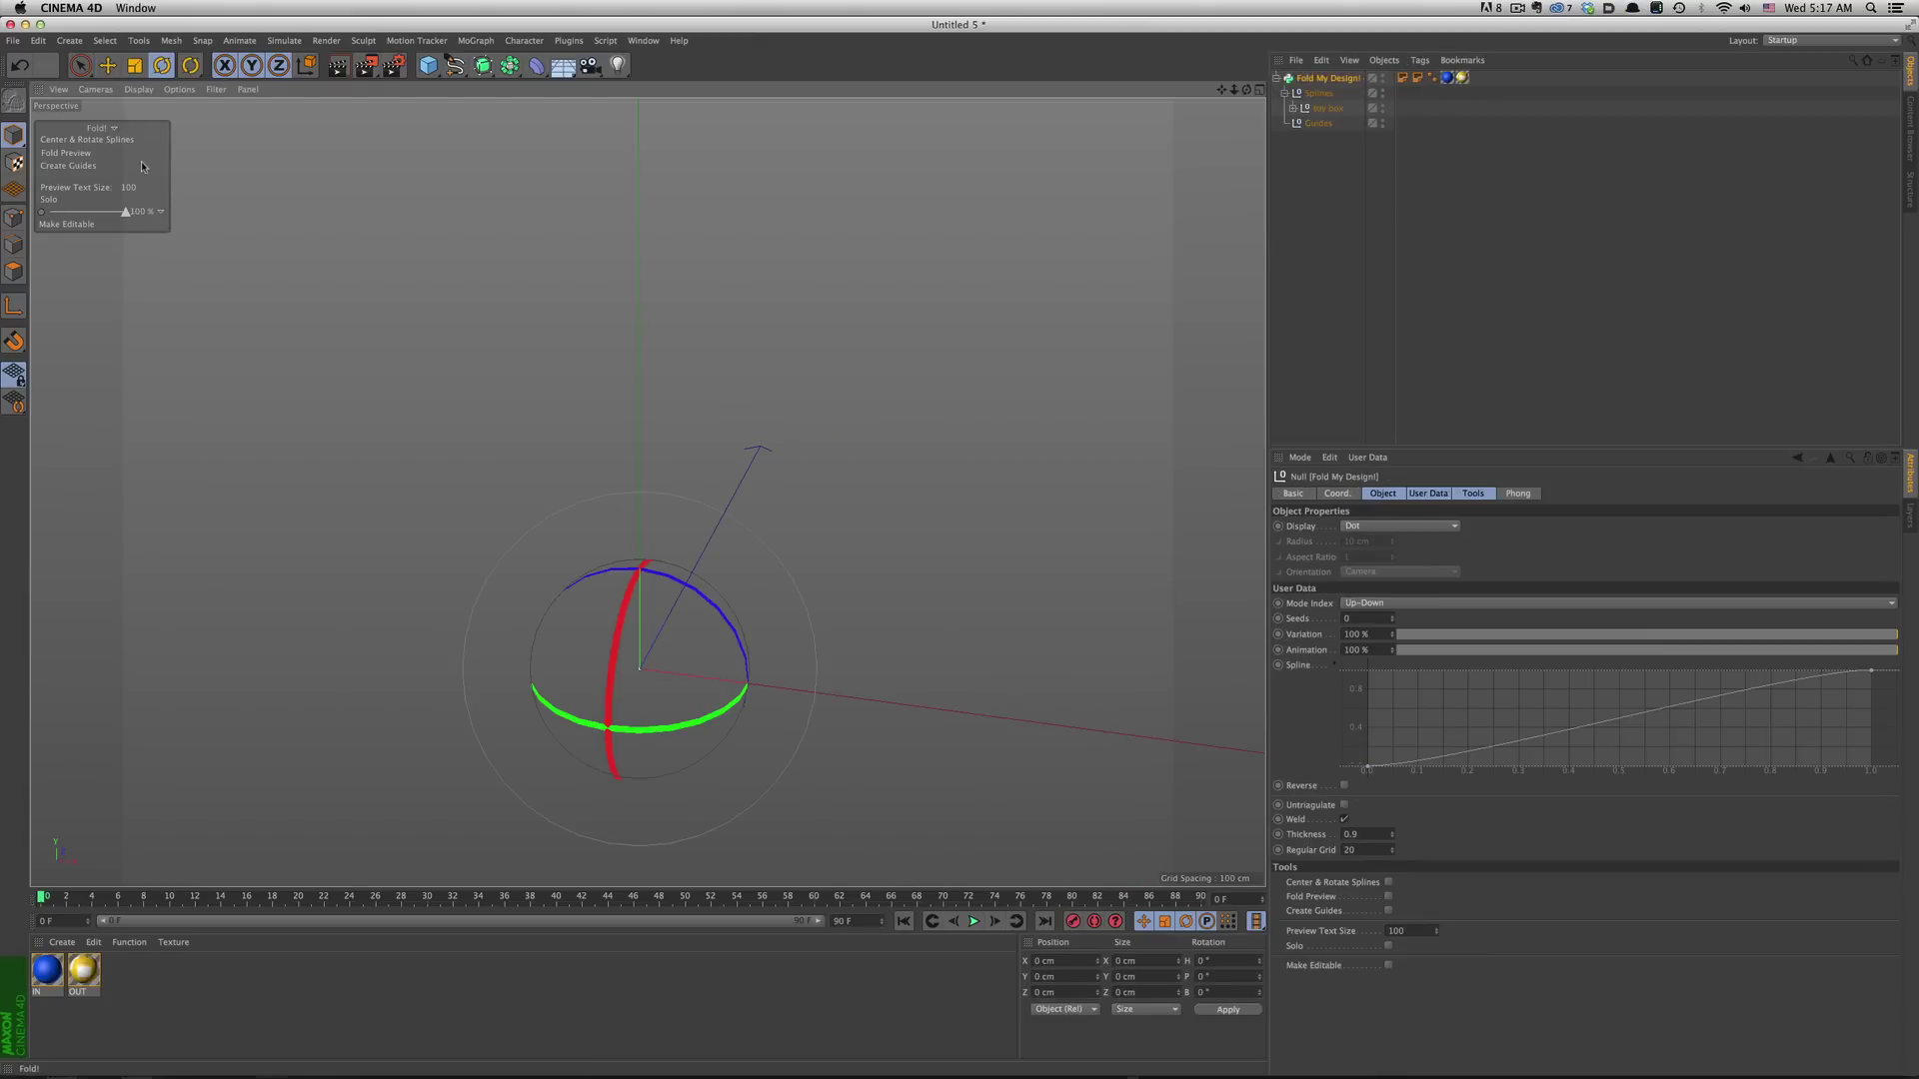
Step: Center & Rotate the splines into panels, enable Fold Preview and reduce Preview Text Size to 31
click(98, 140)
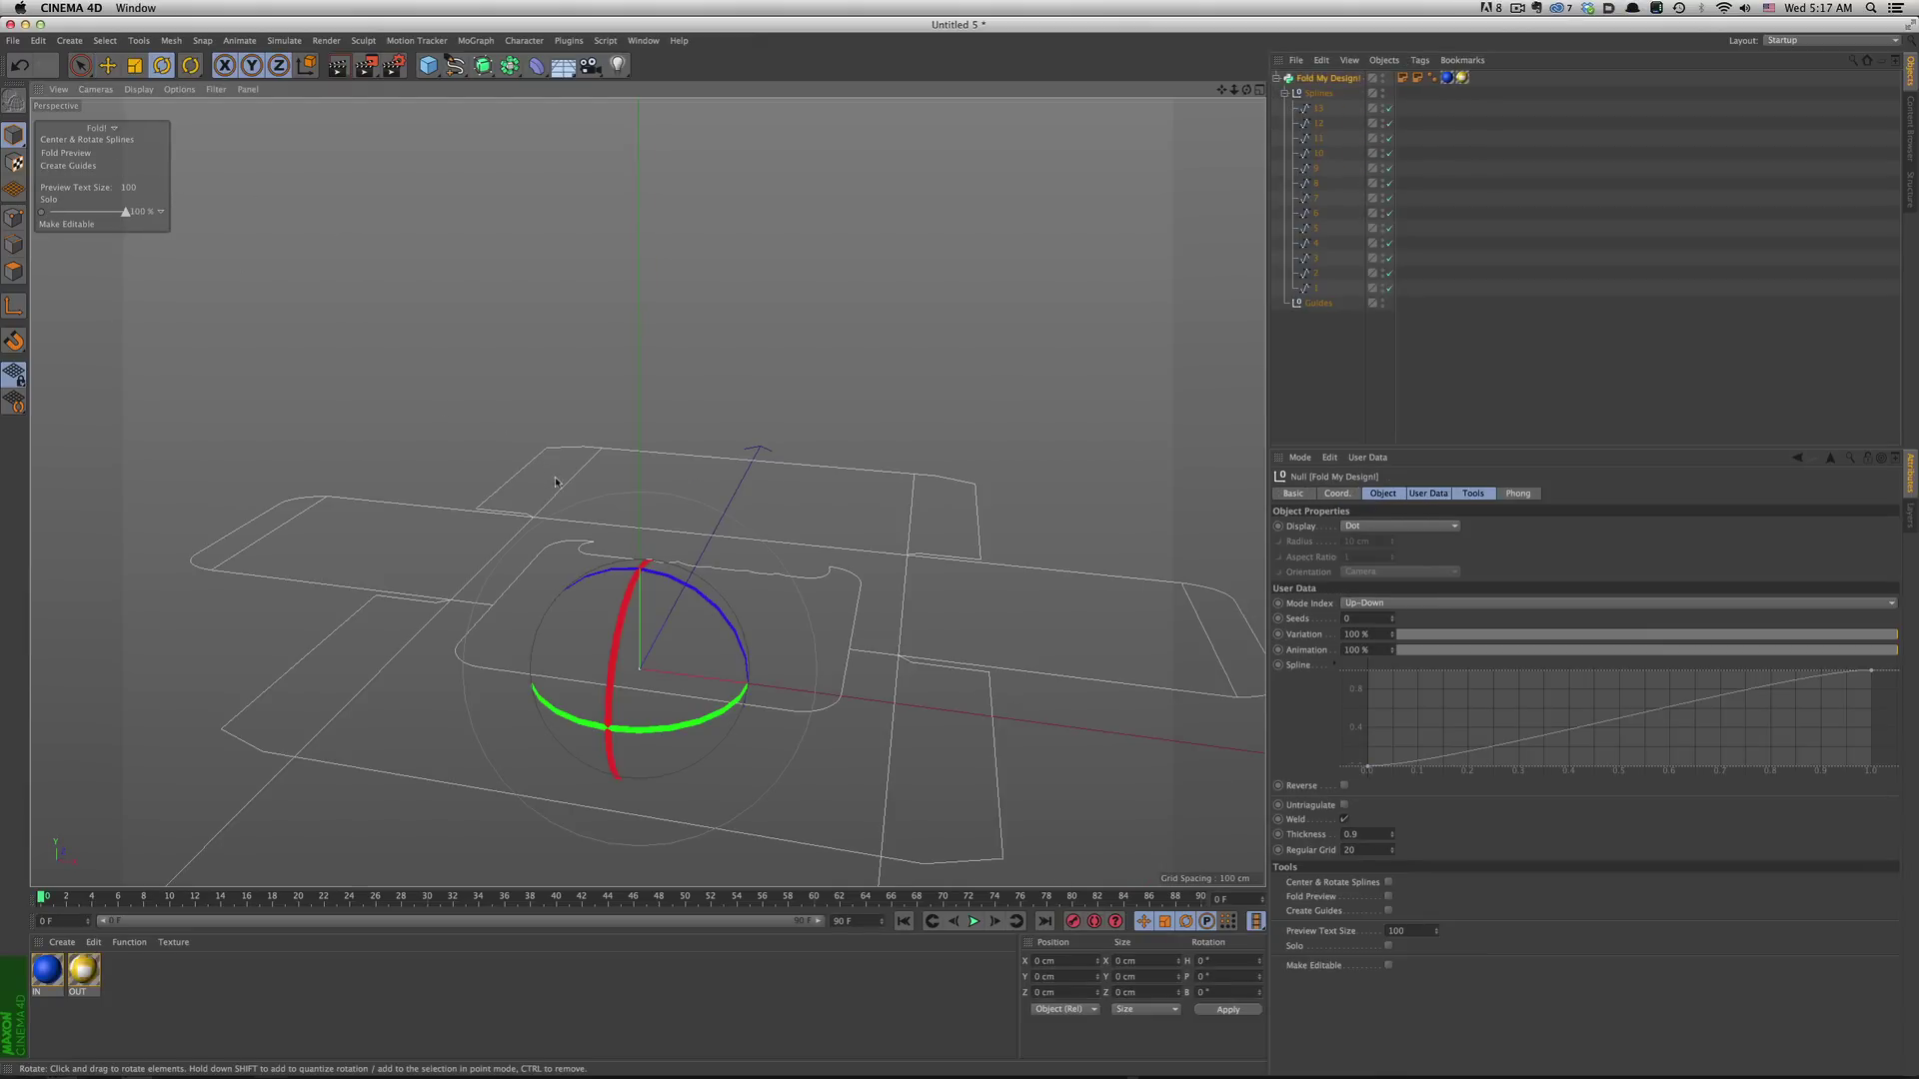
mouse_move(557, 482)
alt+mouse_down()
mouse_move(503, 384)
mouse_move(660, 509)
alt+mouse_up()
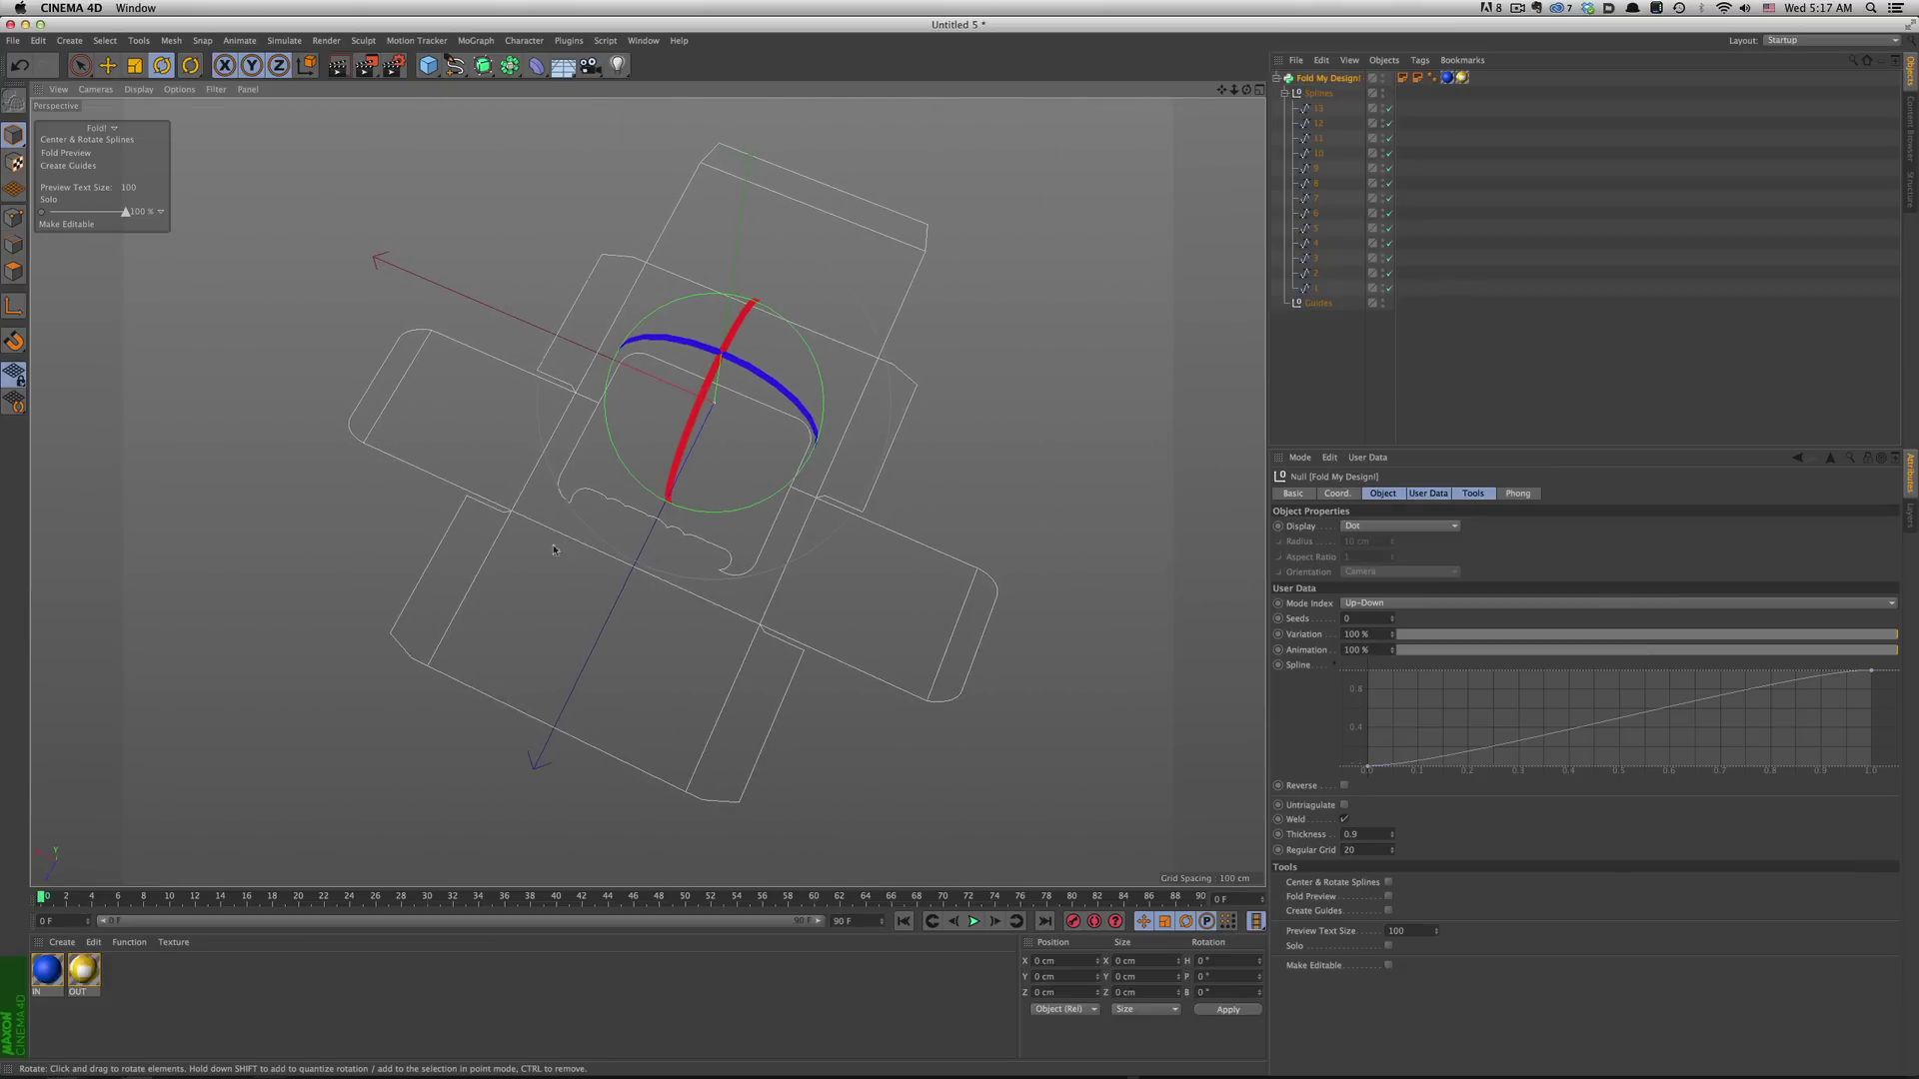
click(69, 154)
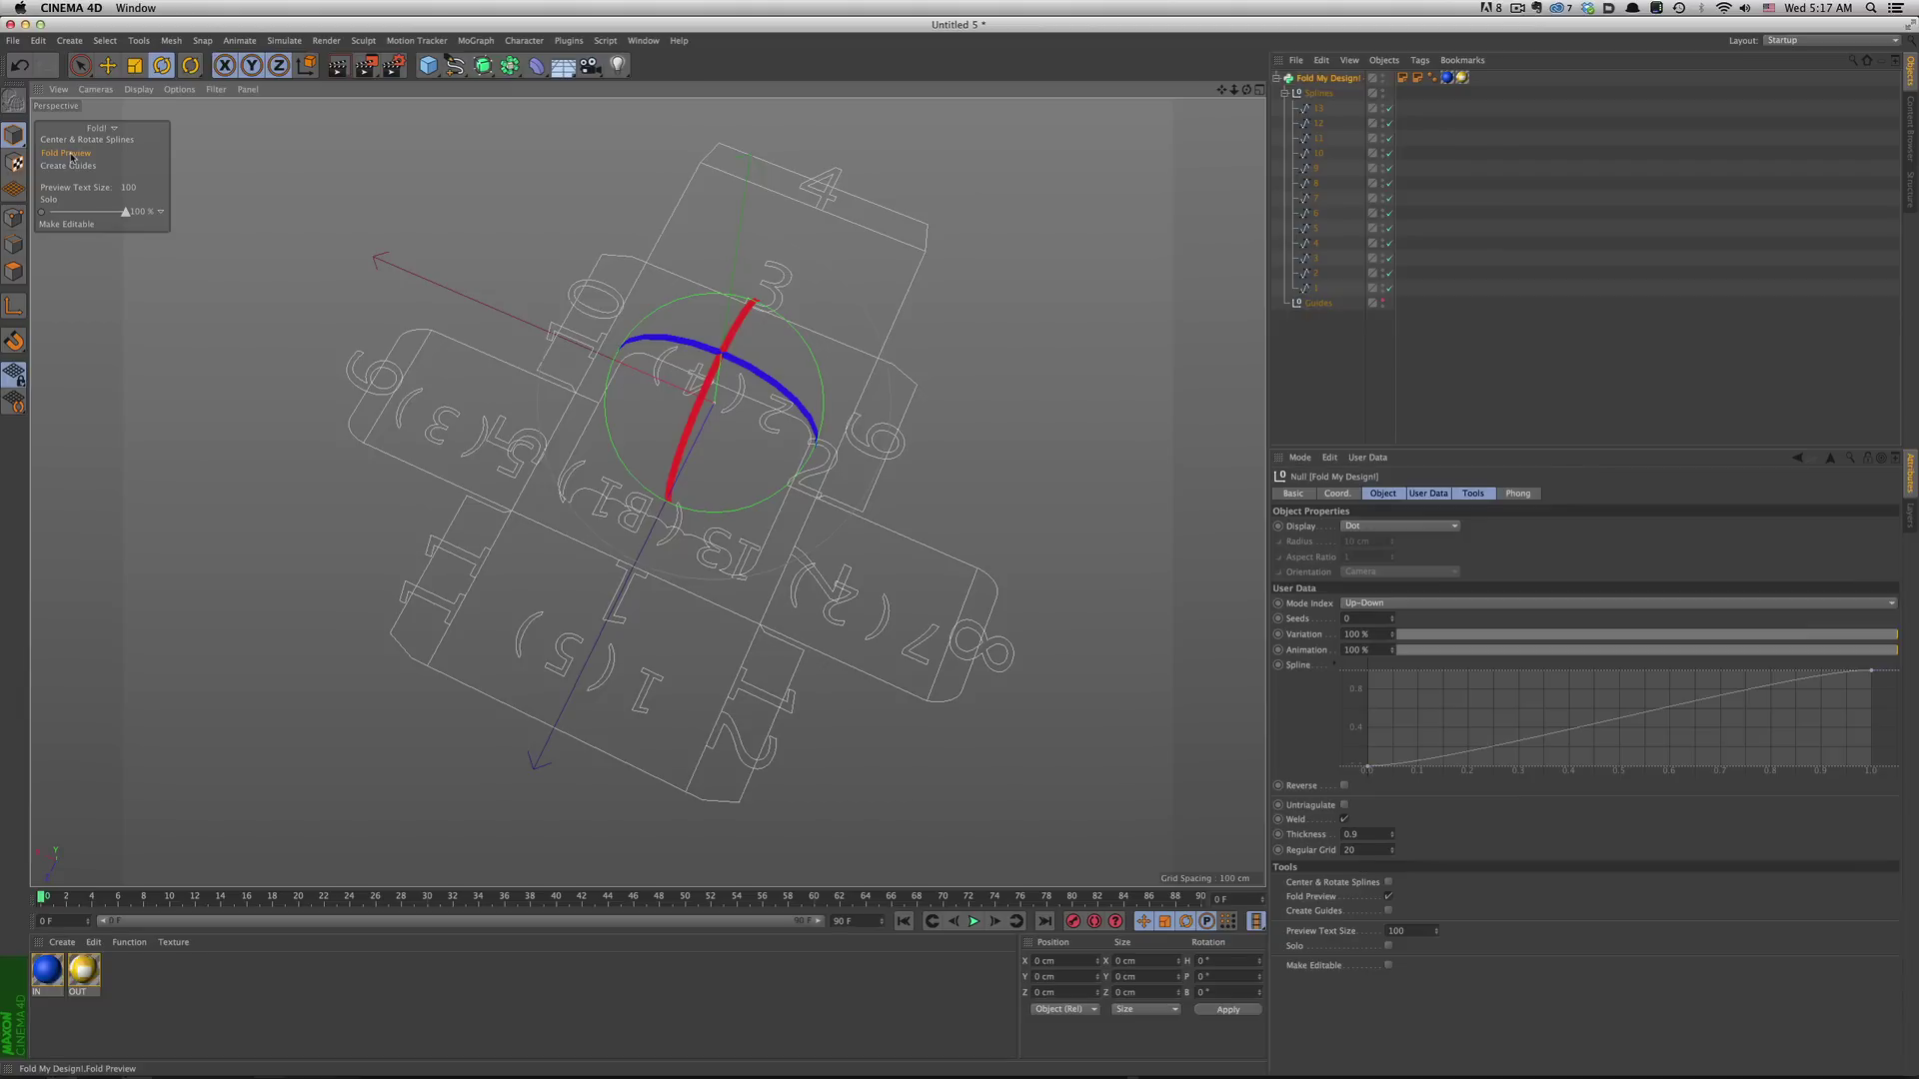
drag(125, 189, 89, 191)
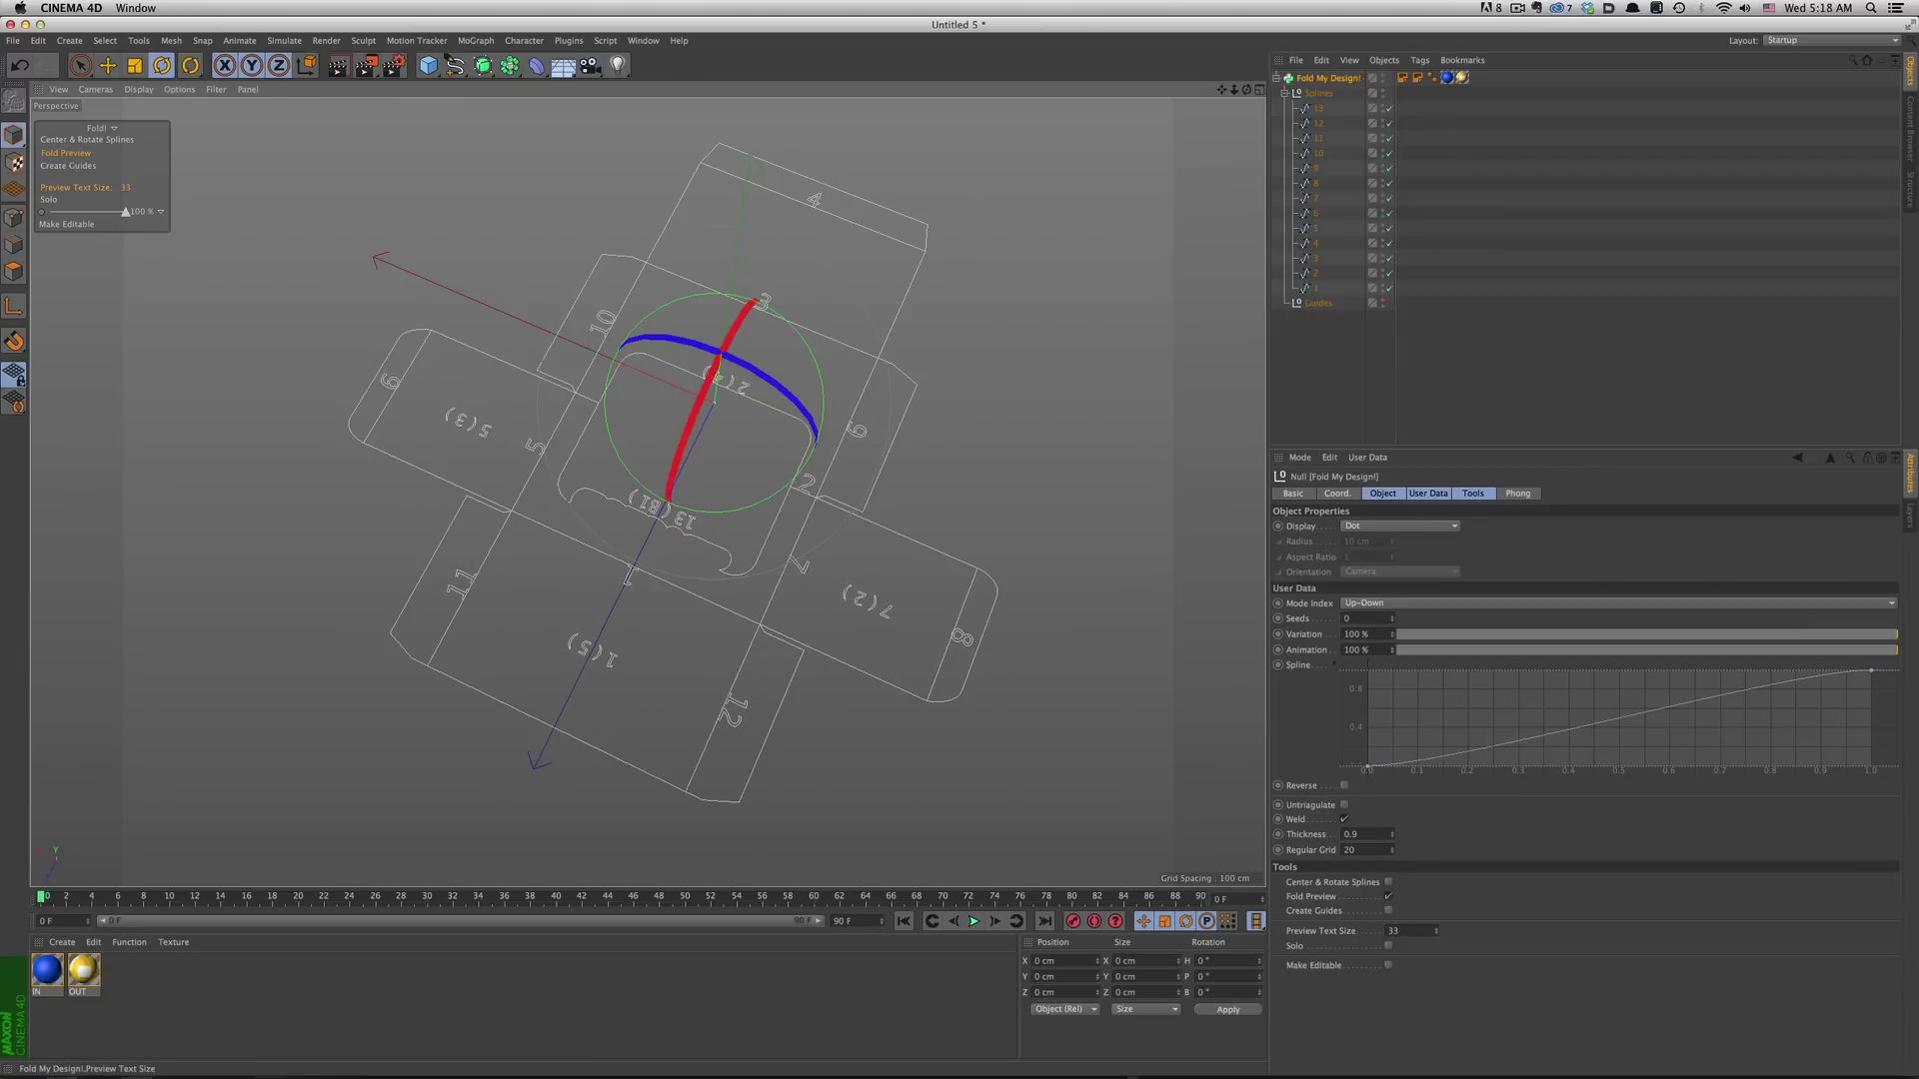
drag(126, 187, 120, 188)
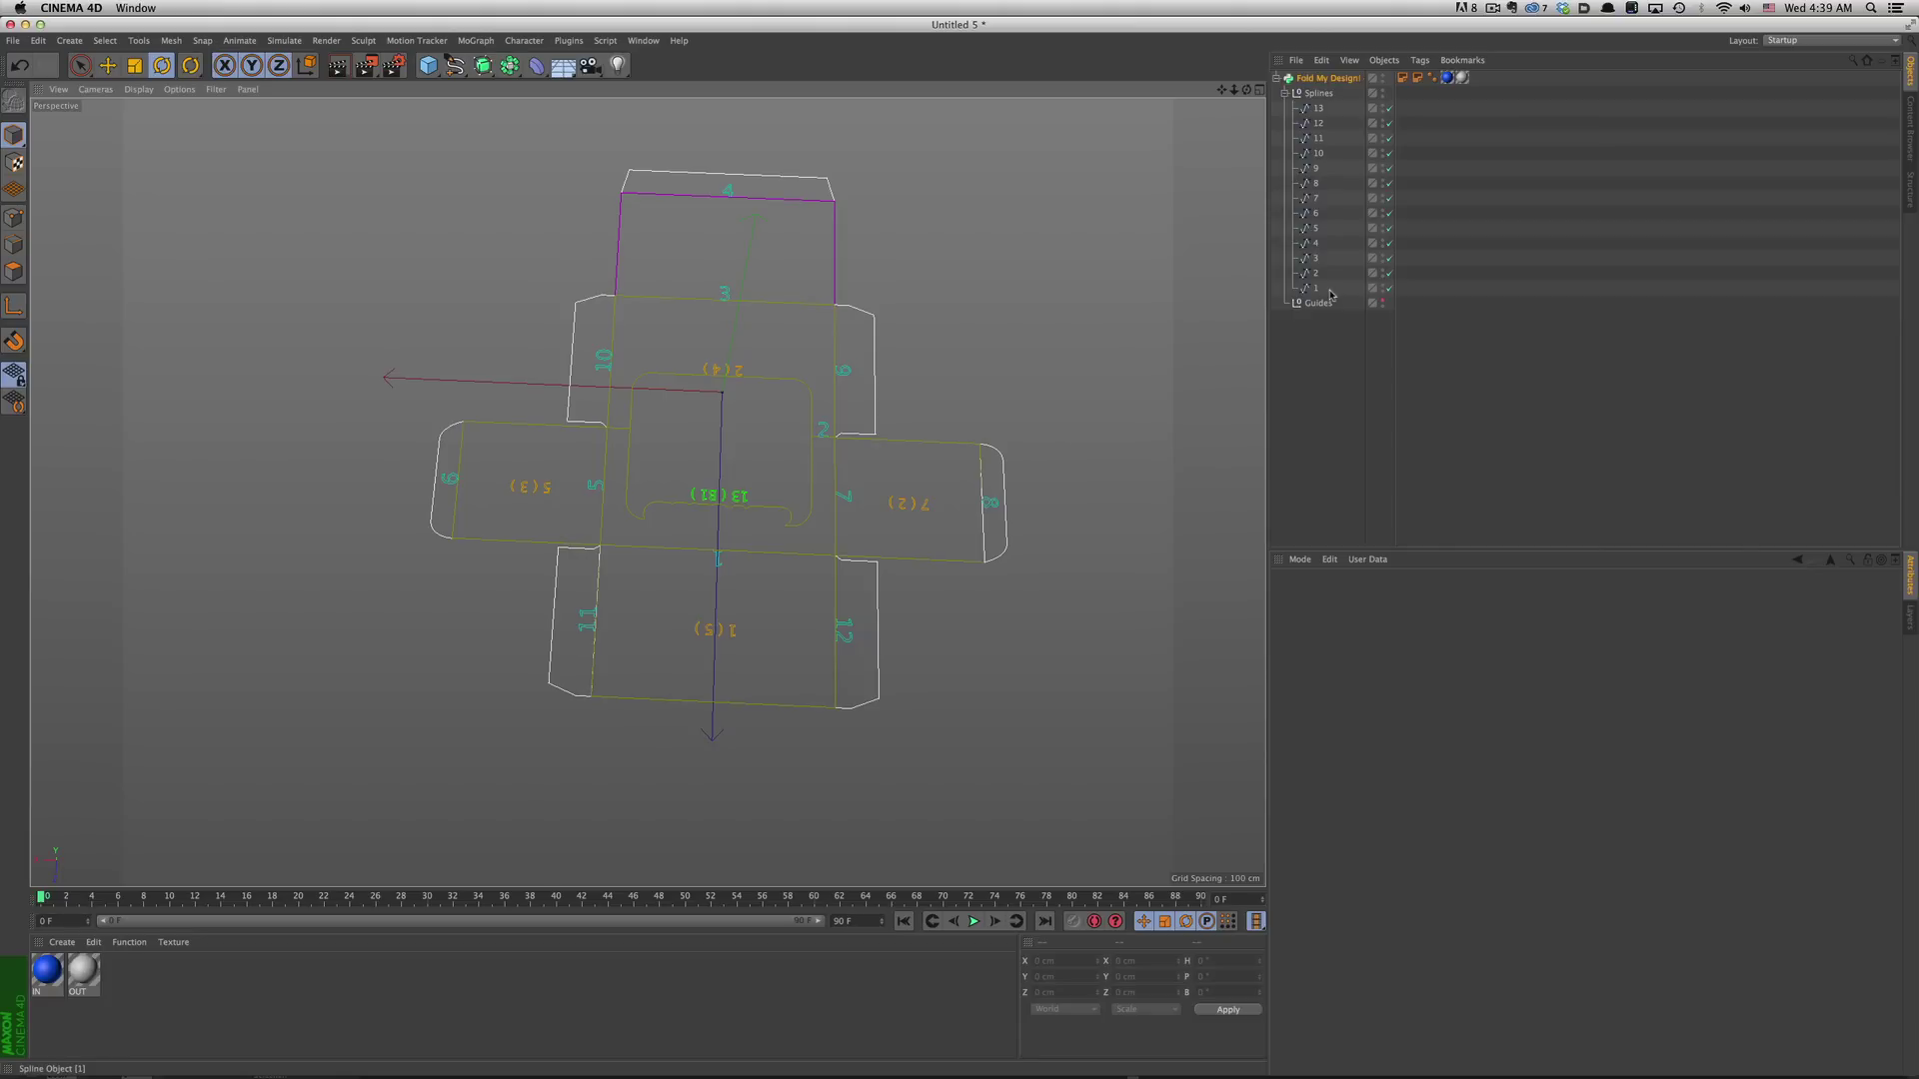
Step: Move Spline 1 to the top of Splines and Splines 2 and 3 just below Spline 13
drag(1320, 288, 1318, 109)
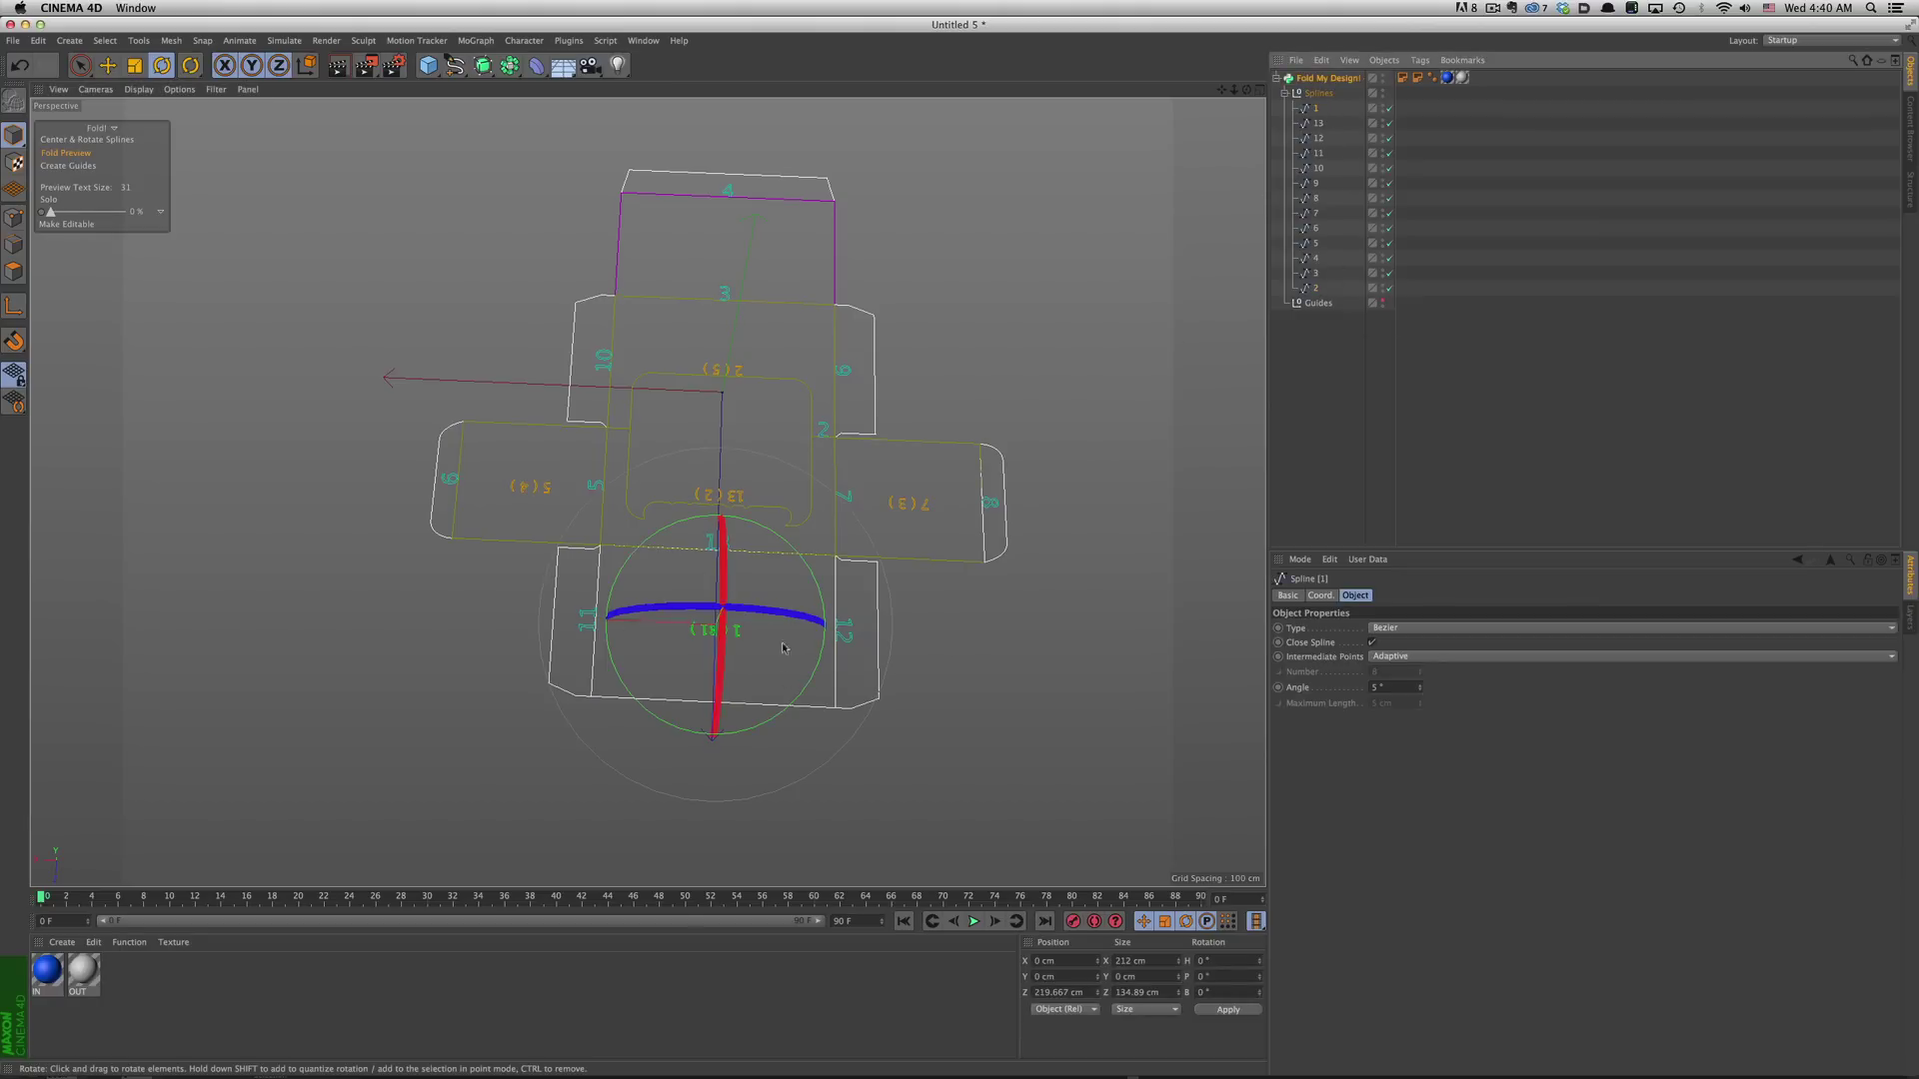
click(930, 660)
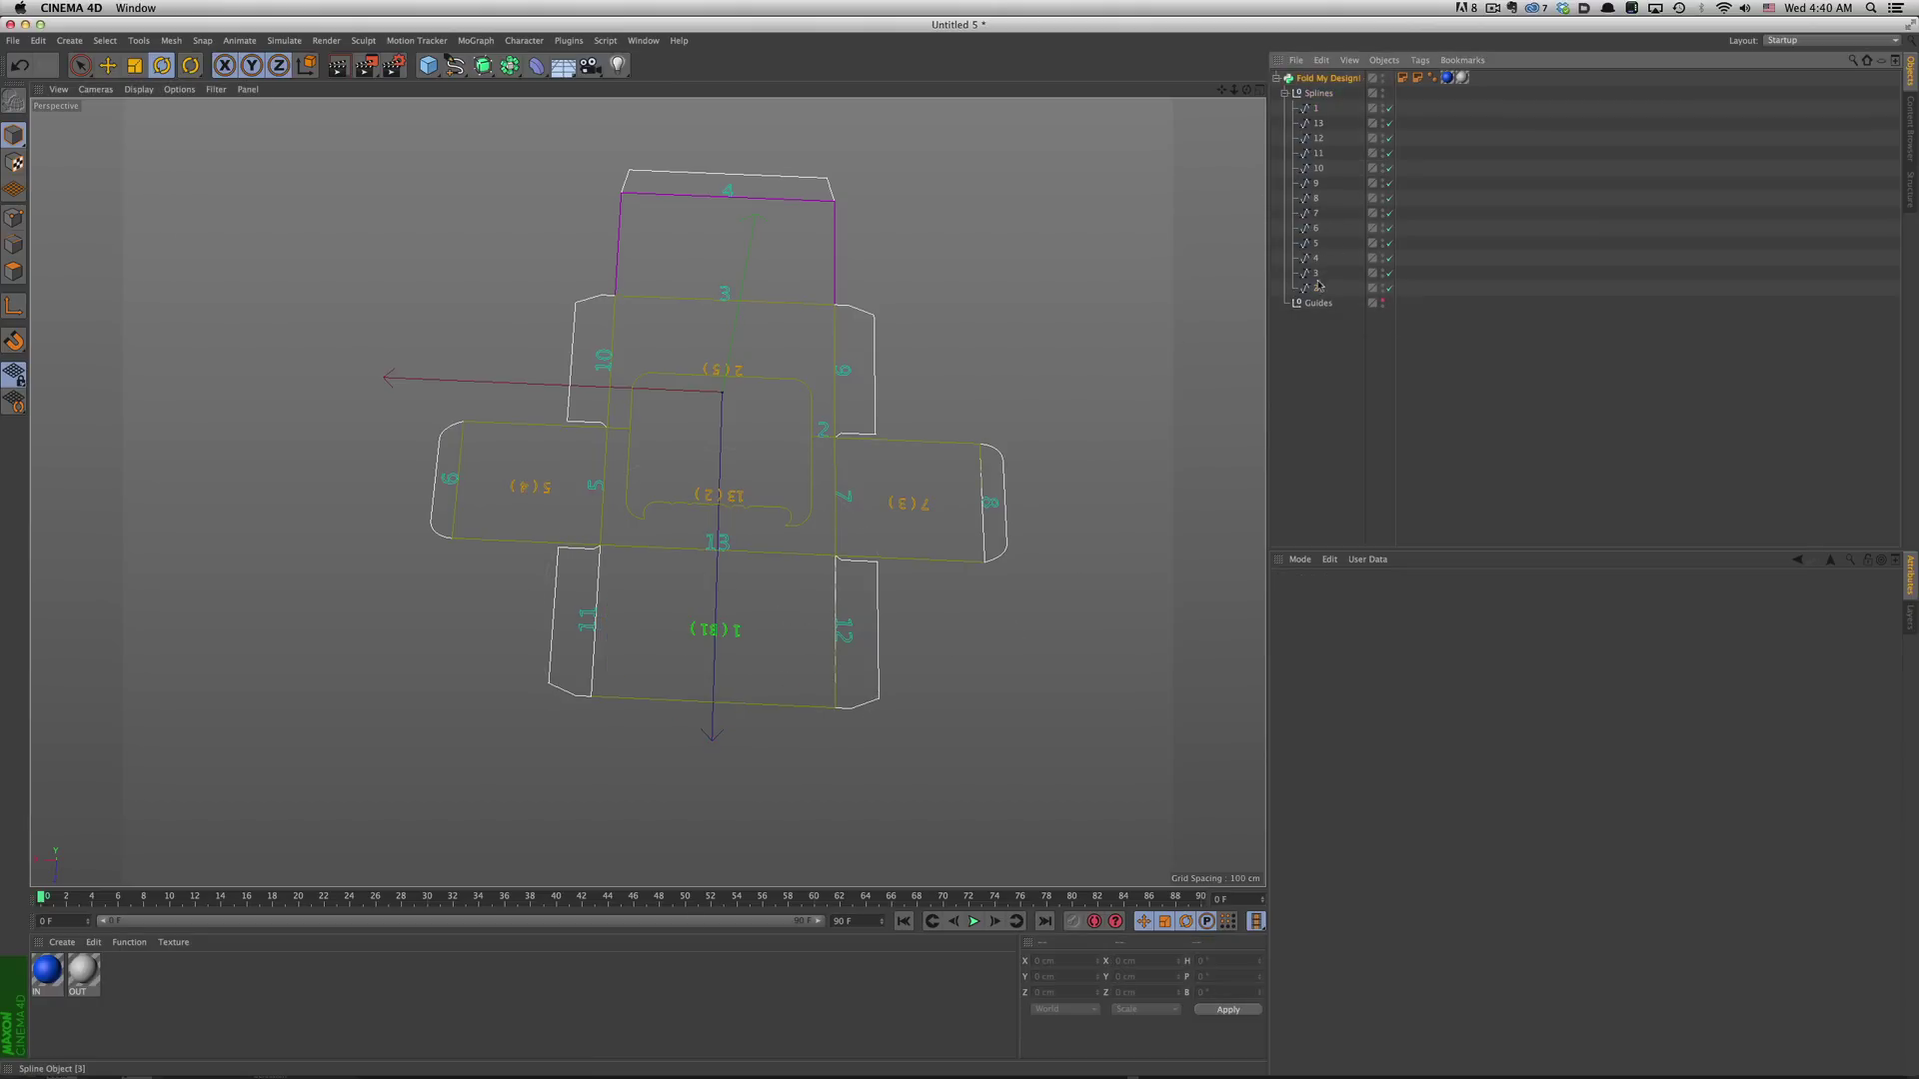
drag(1319, 287, 1324, 147)
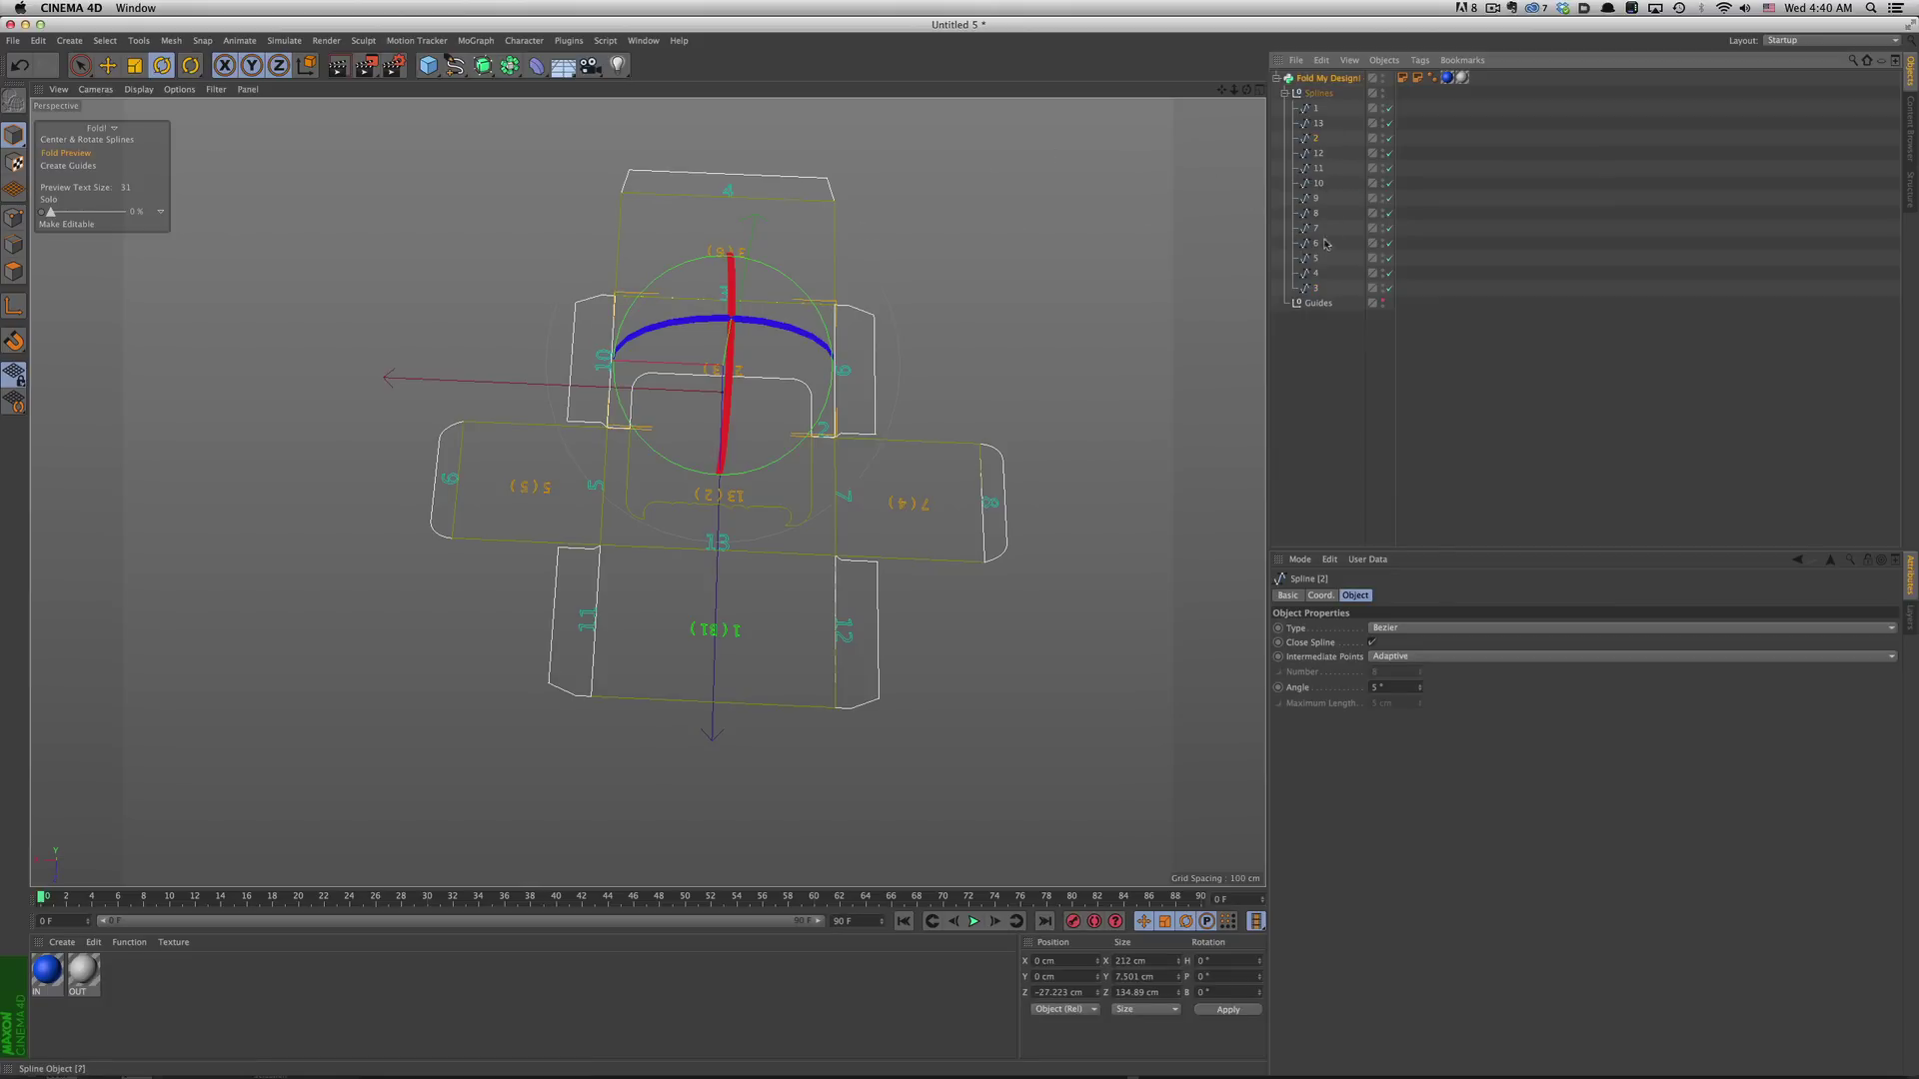
drag(1316, 290, 1323, 148)
click(1316, 327)
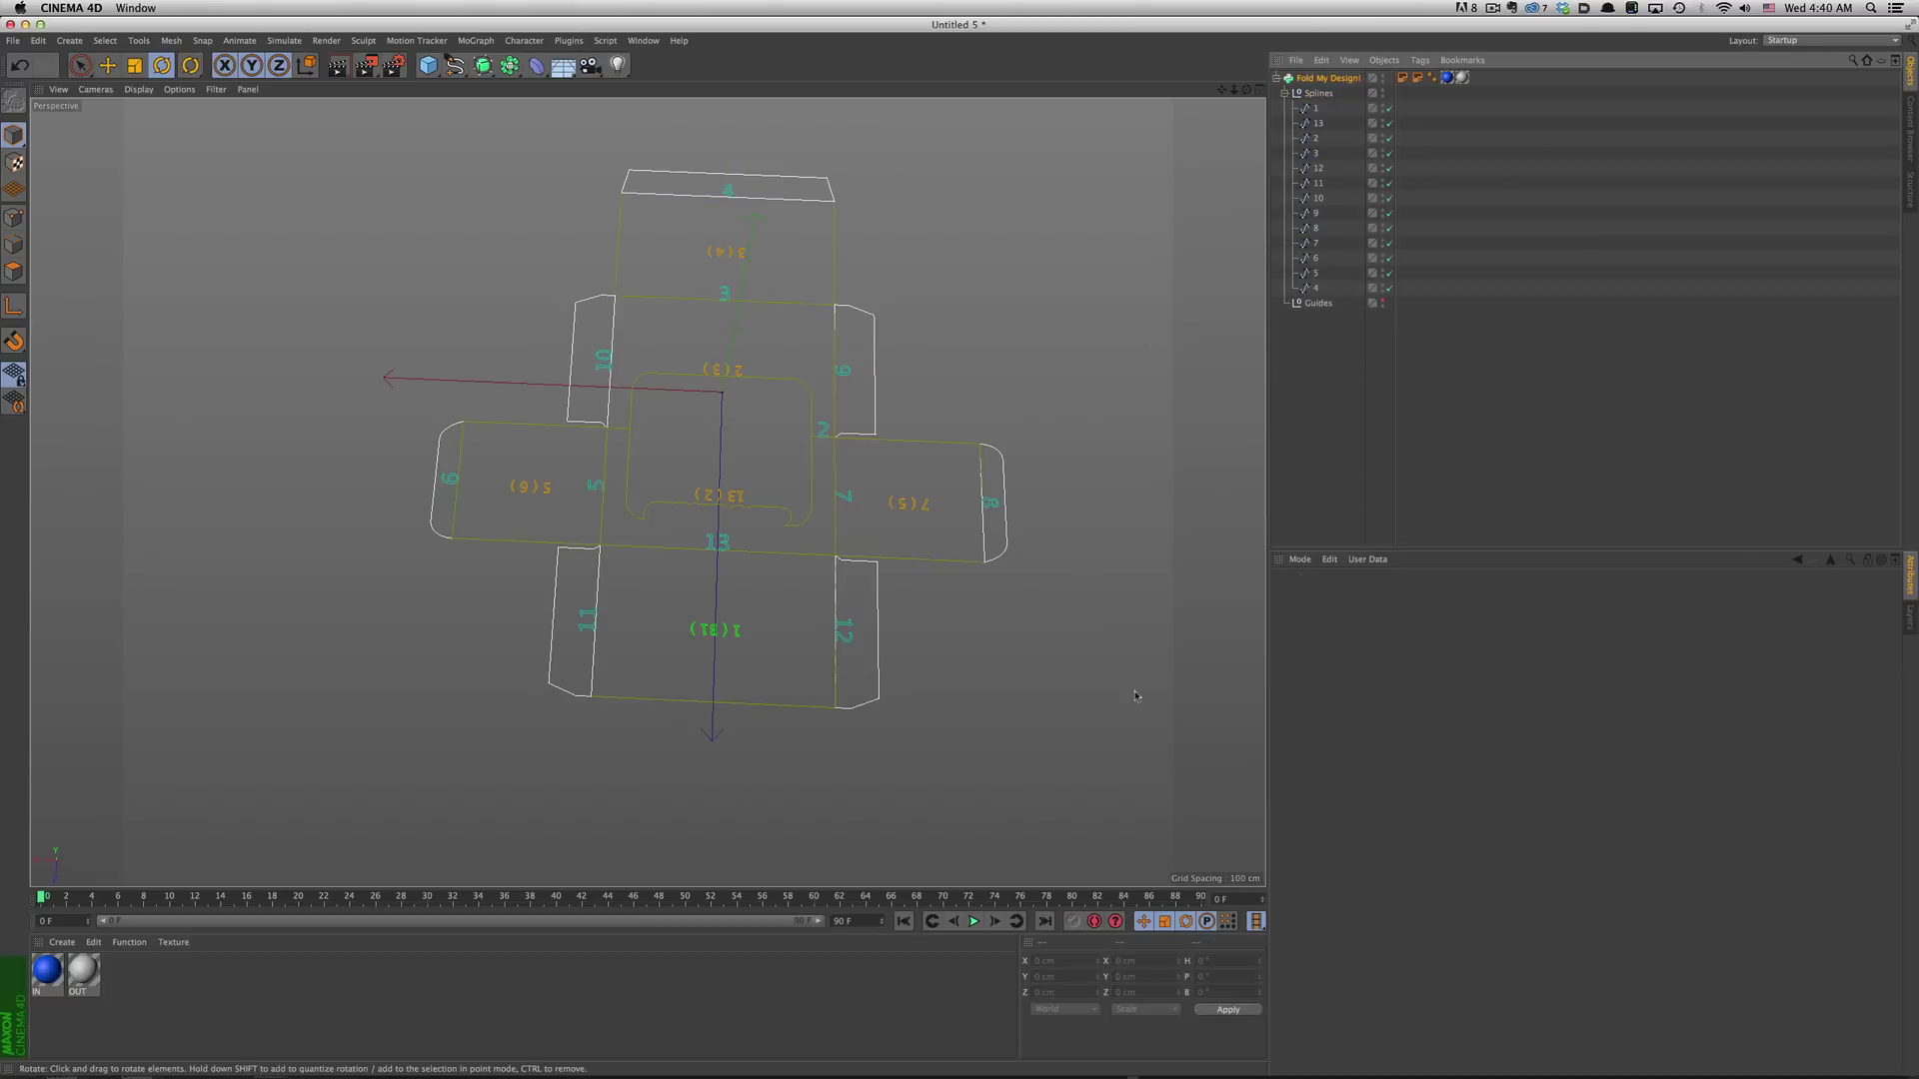
Step: Disable Fold Preview on the rig and drive the Animation slider up to about 94%
click(1330, 80)
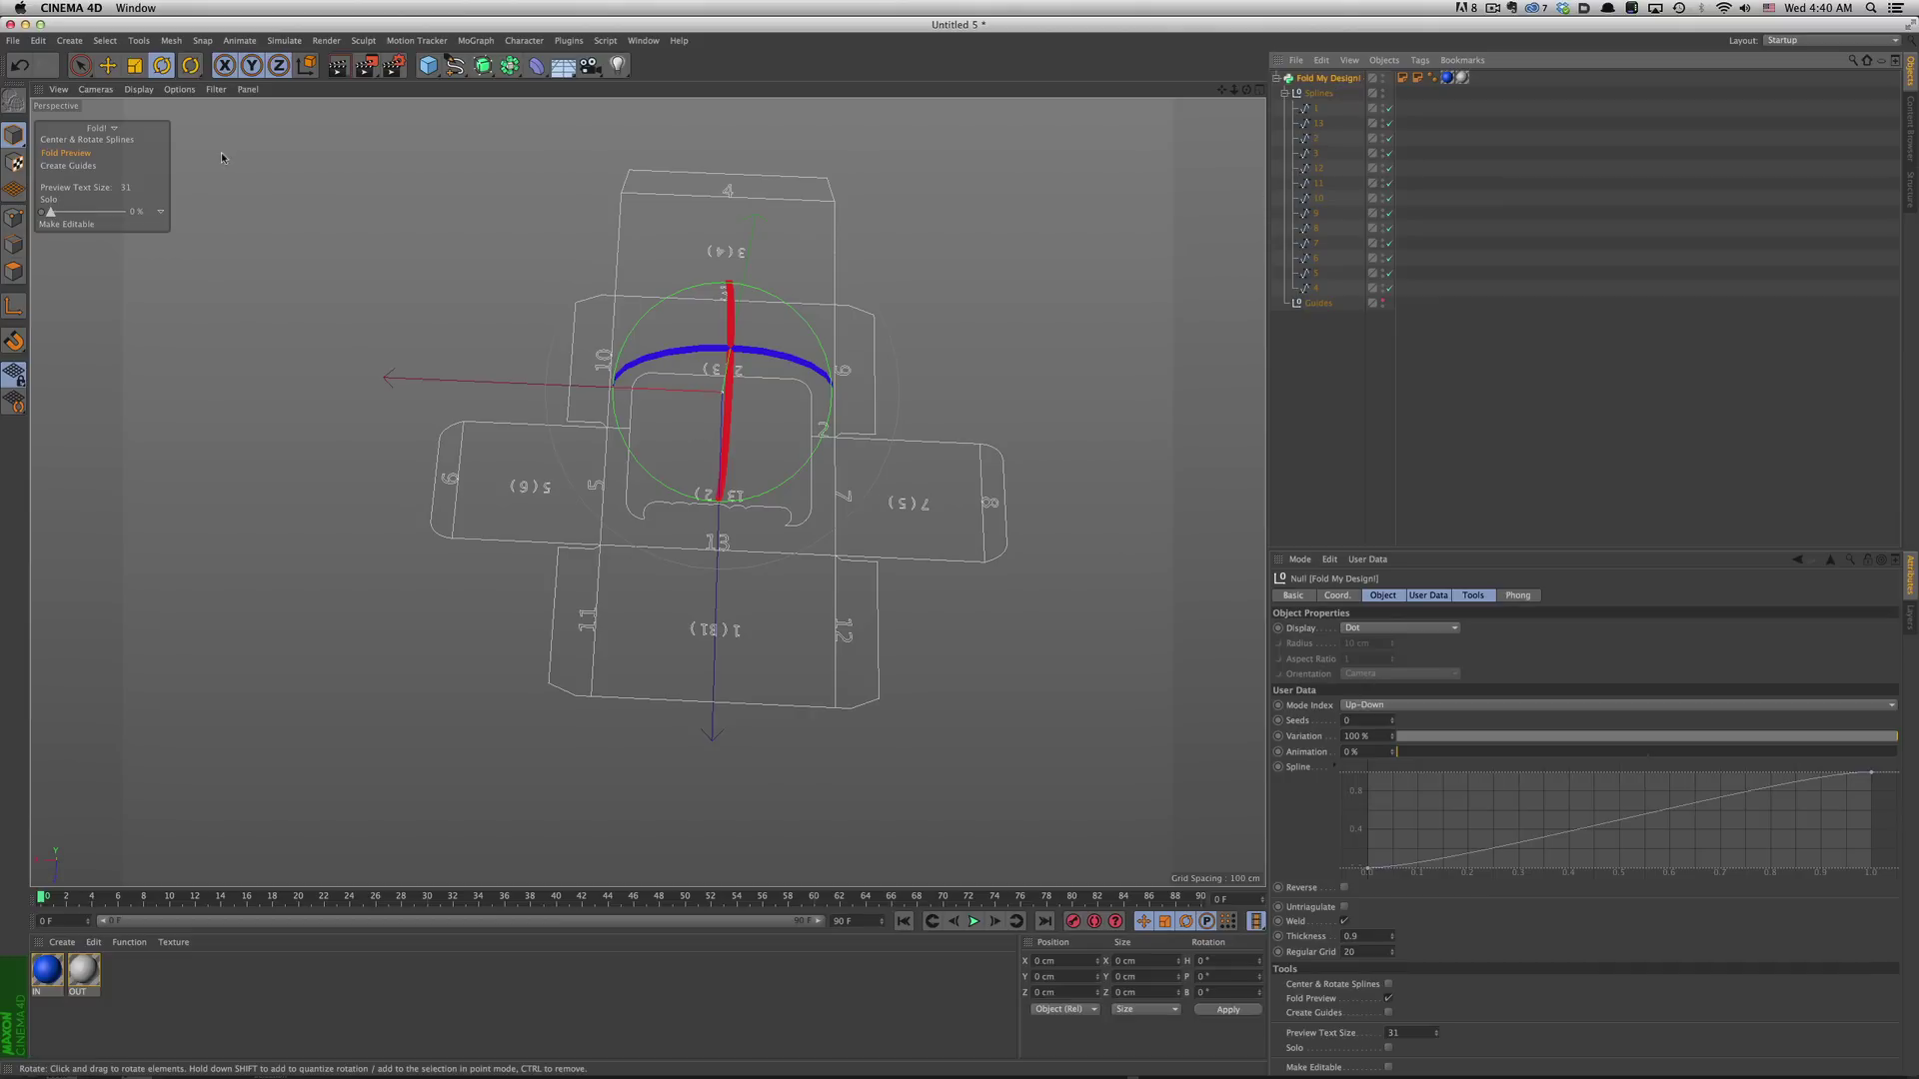
click(66, 151)
mouse_move(765, 540)
alt+mouse_down()
mouse_move(696, 580)
mouse_move(723, 476)
alt+mouse_up()
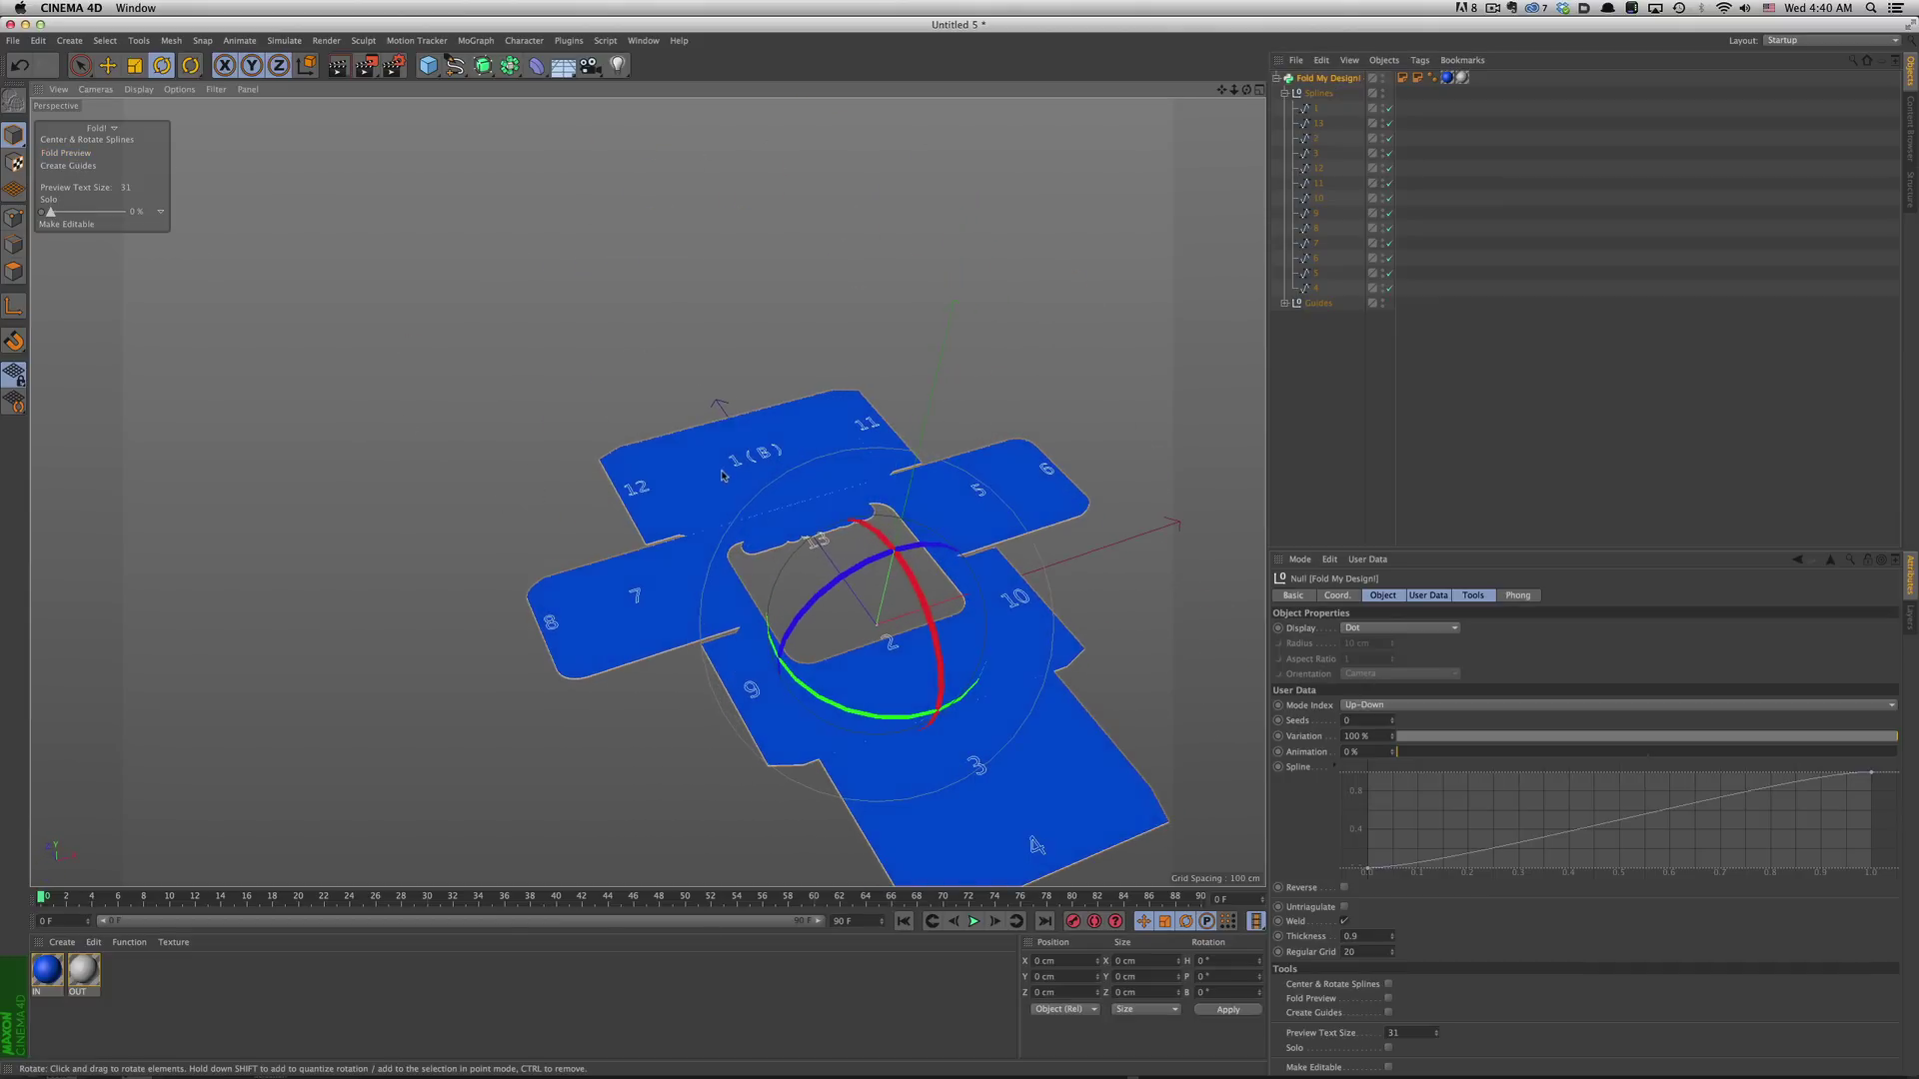
alt+middle_drag(722, 476, 542, 385)
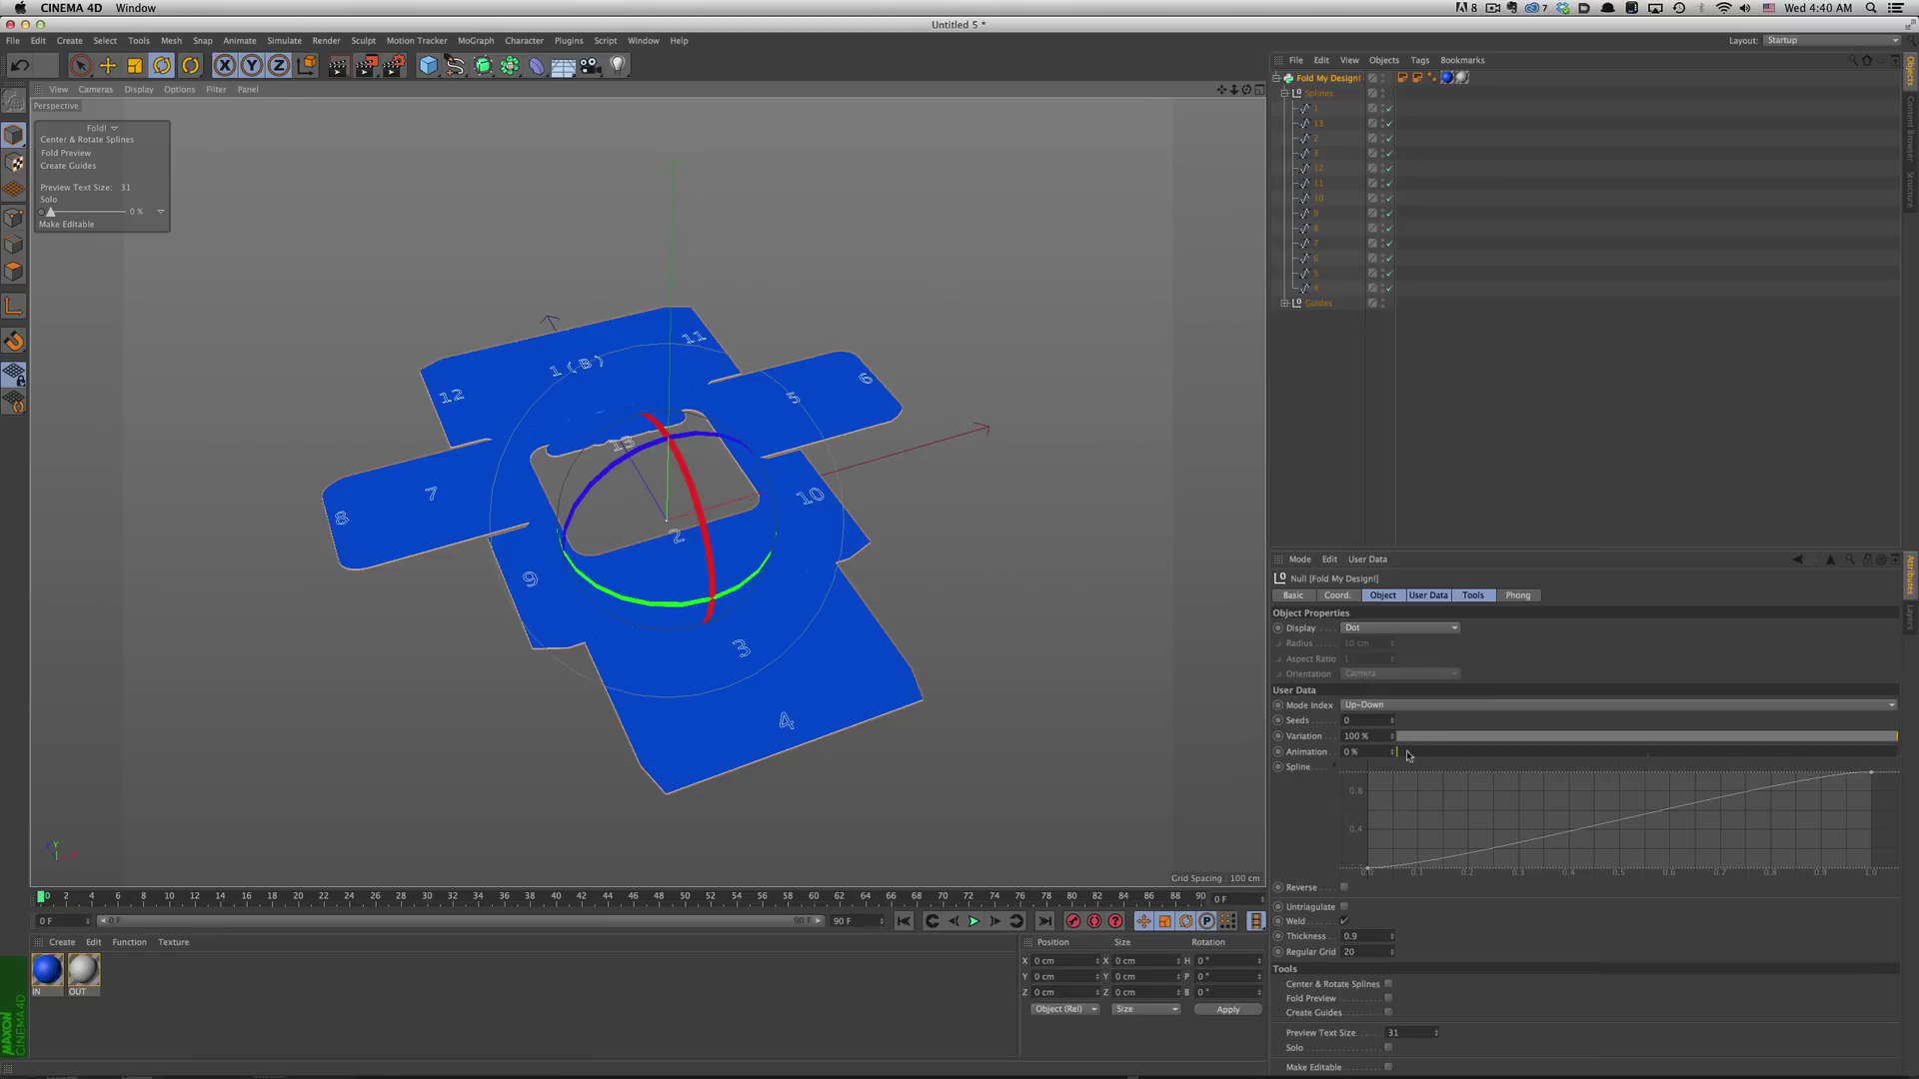
drag(1406, 754, 1874, 779)
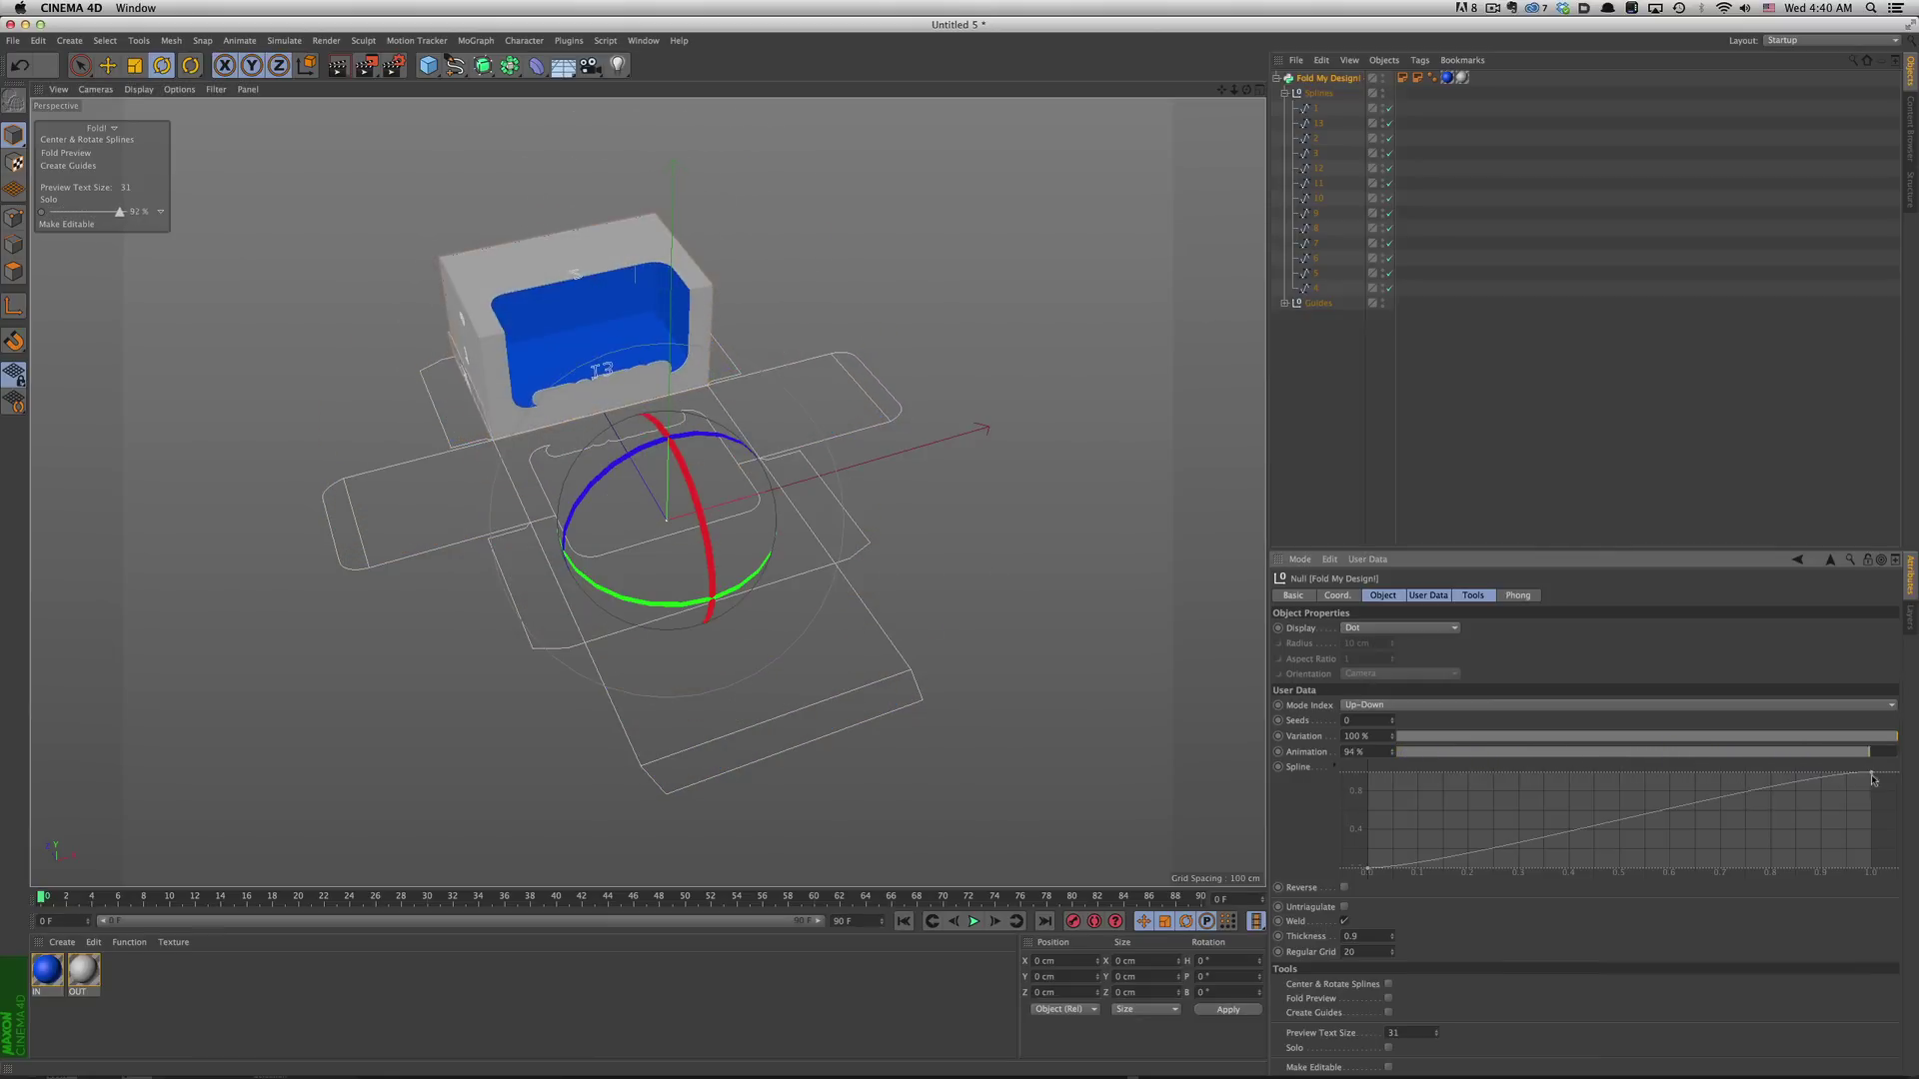
Step: Partly unfold the box with the Animation slider to test the folding
alt+drag(674, 450, 773, 323)
scroll(772, 322, up, 5)
scroll(772, 322, down, 5)
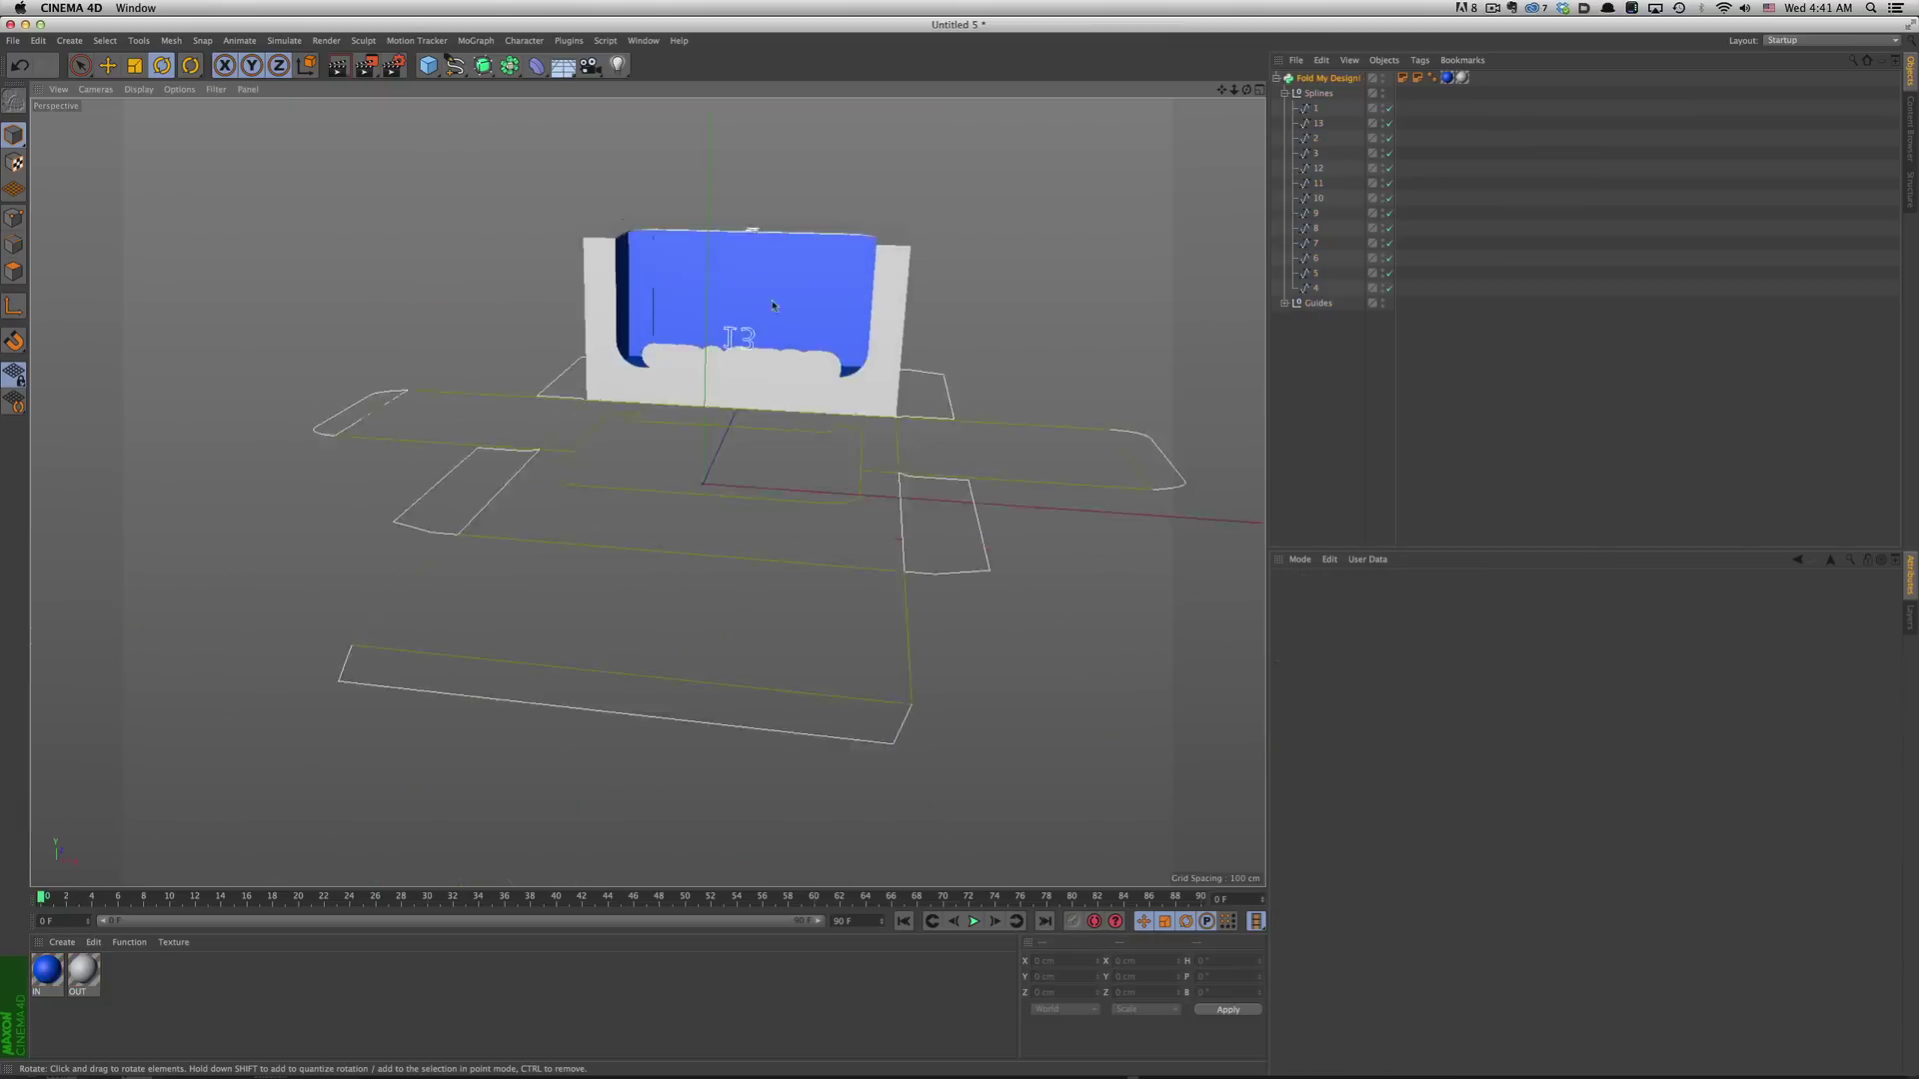
click(1296, 93)
drag(1799, 755, 1525, 778)
alt+drag(719, 450, 629, 481)
Step: Move Spline 9 and then Spline 11 up directly under Spline 10 in the Guides group
click(1352, 284)
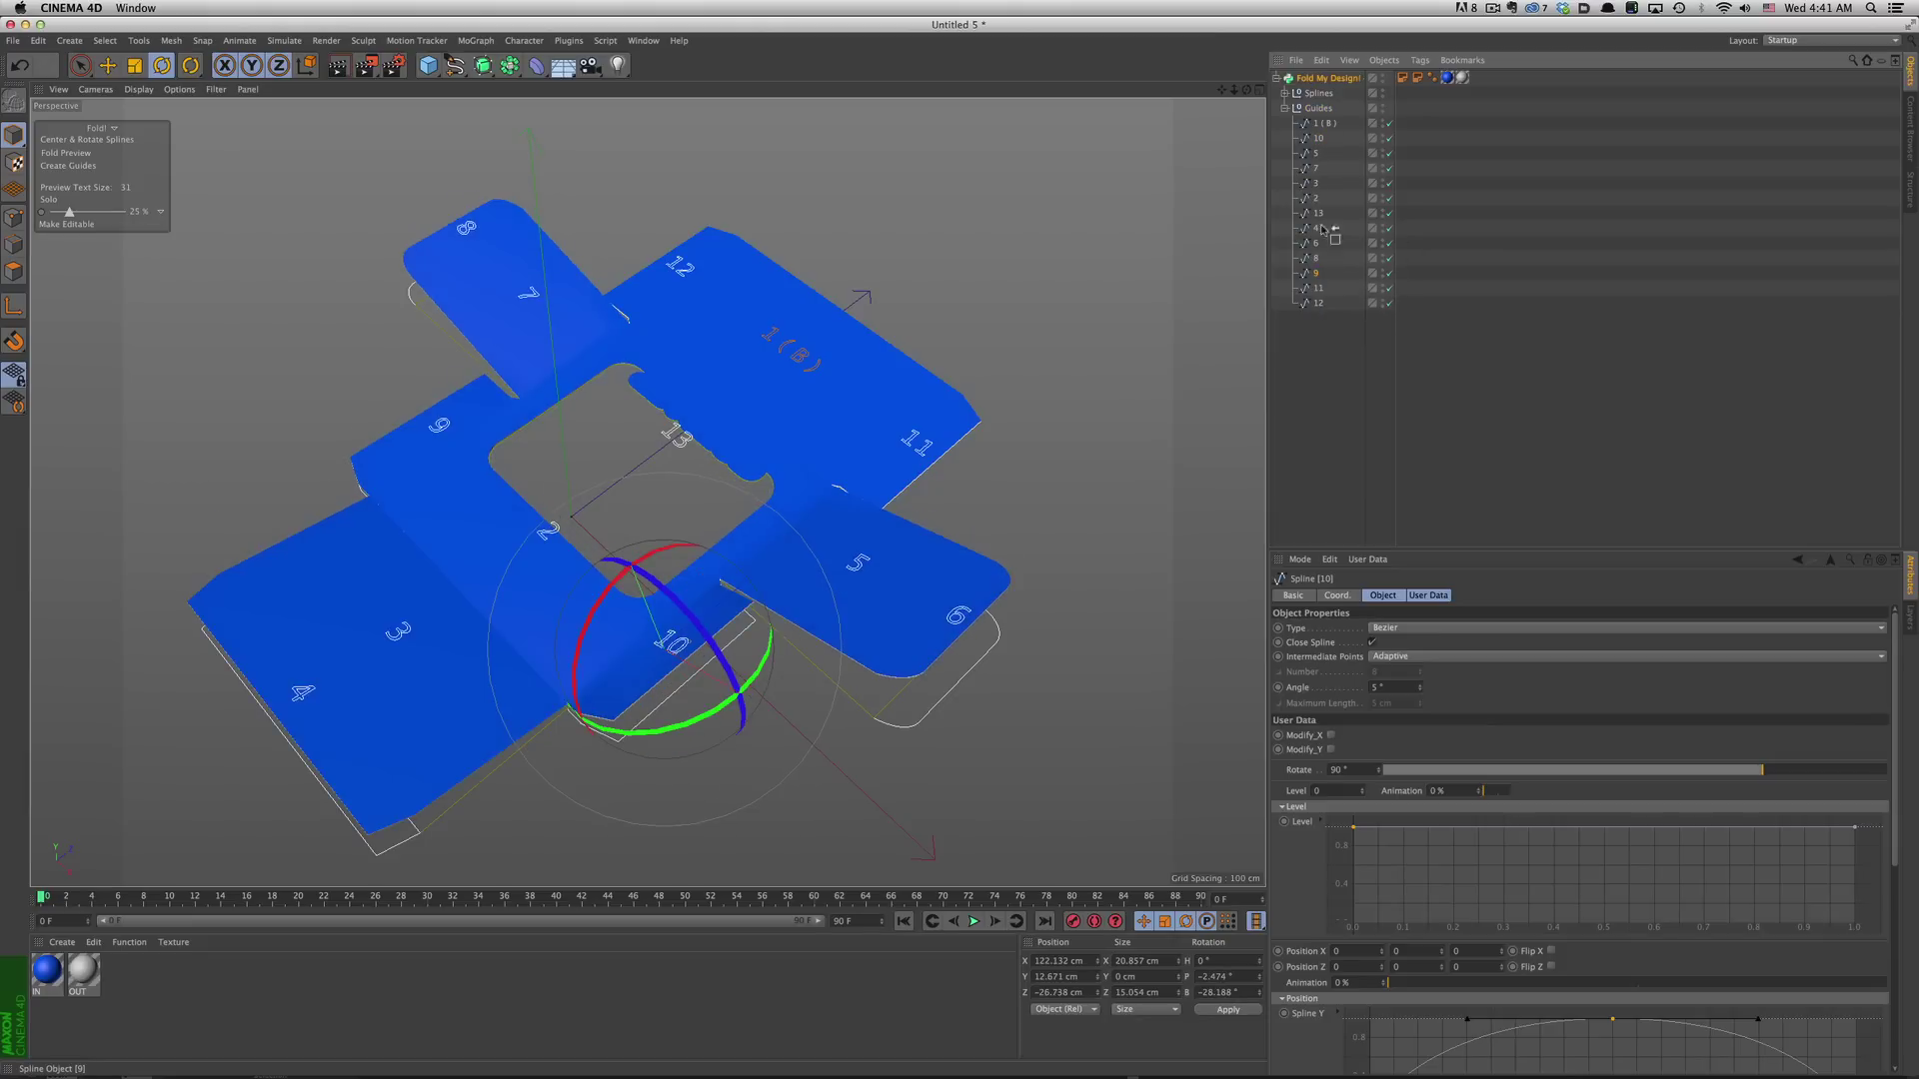
drag(1318, 281, 1318, 149)
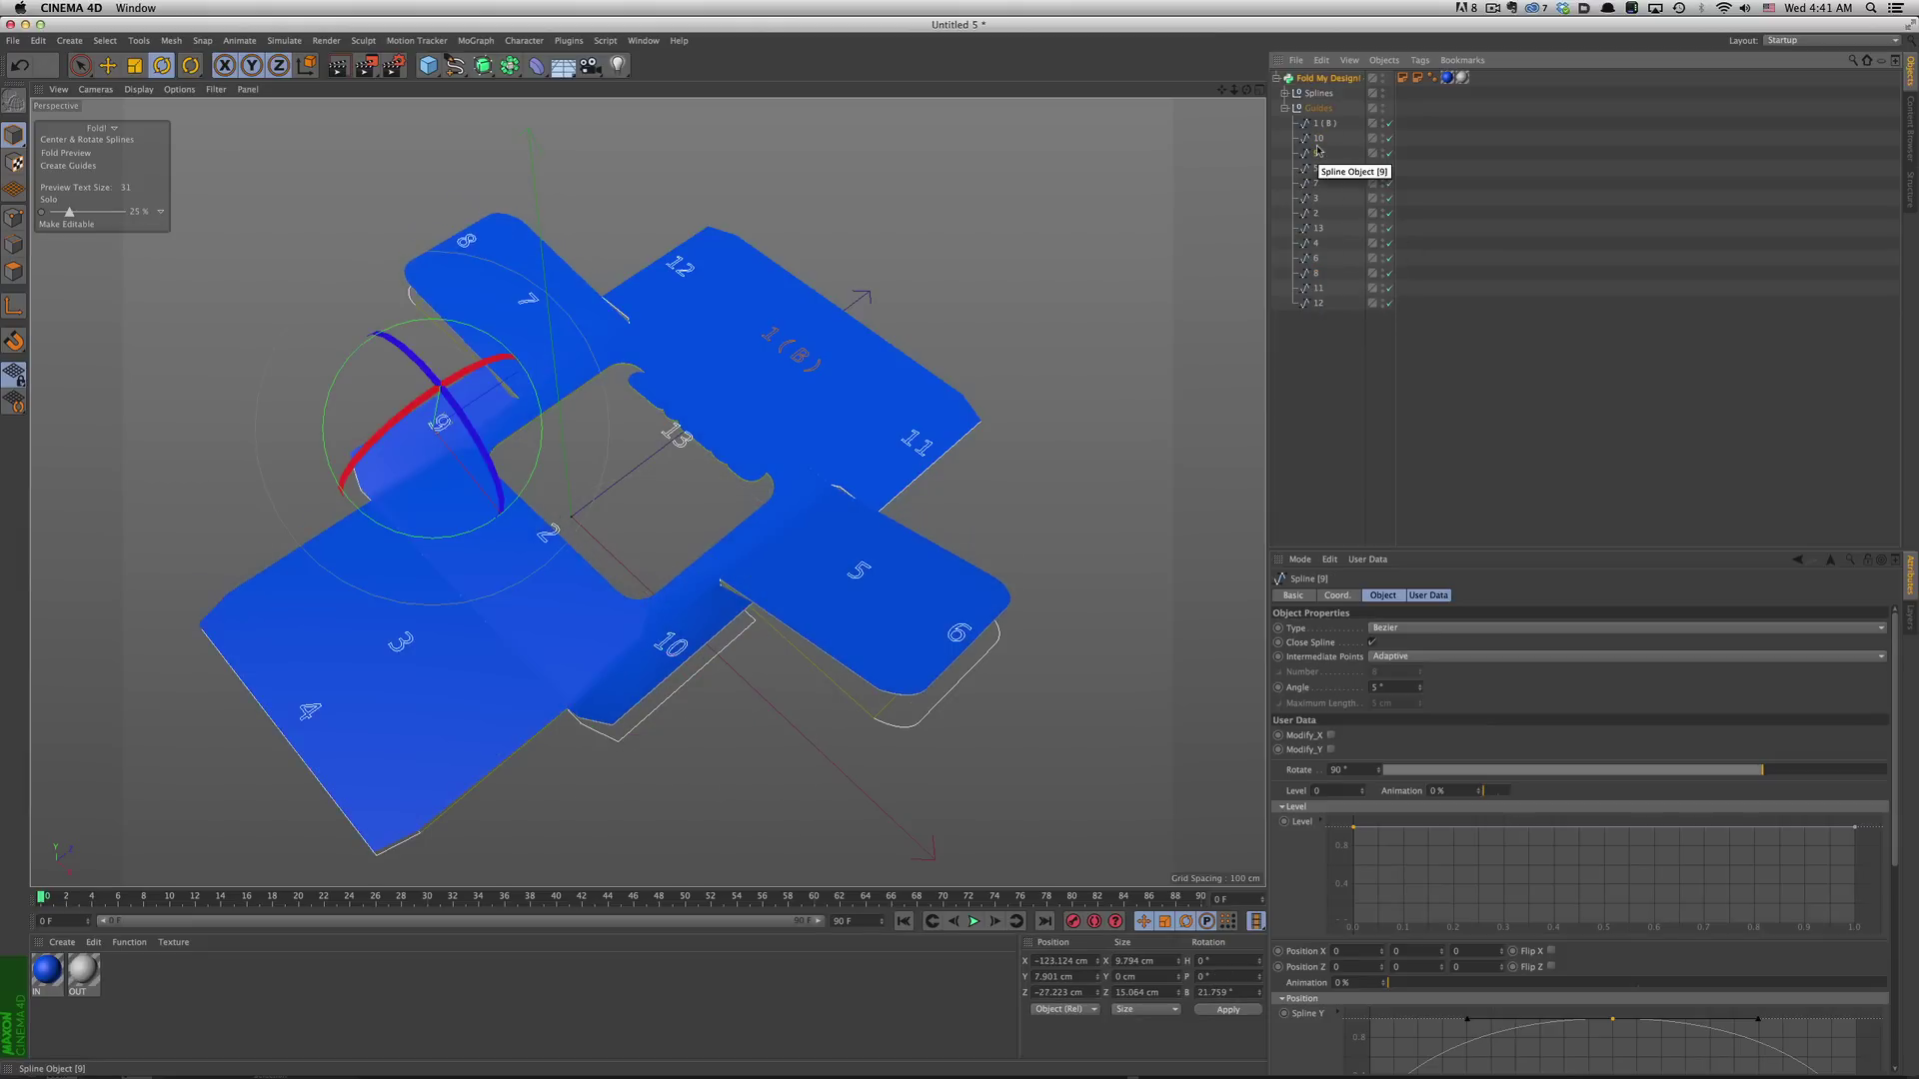
drag(1318, 287, 1320, 155)
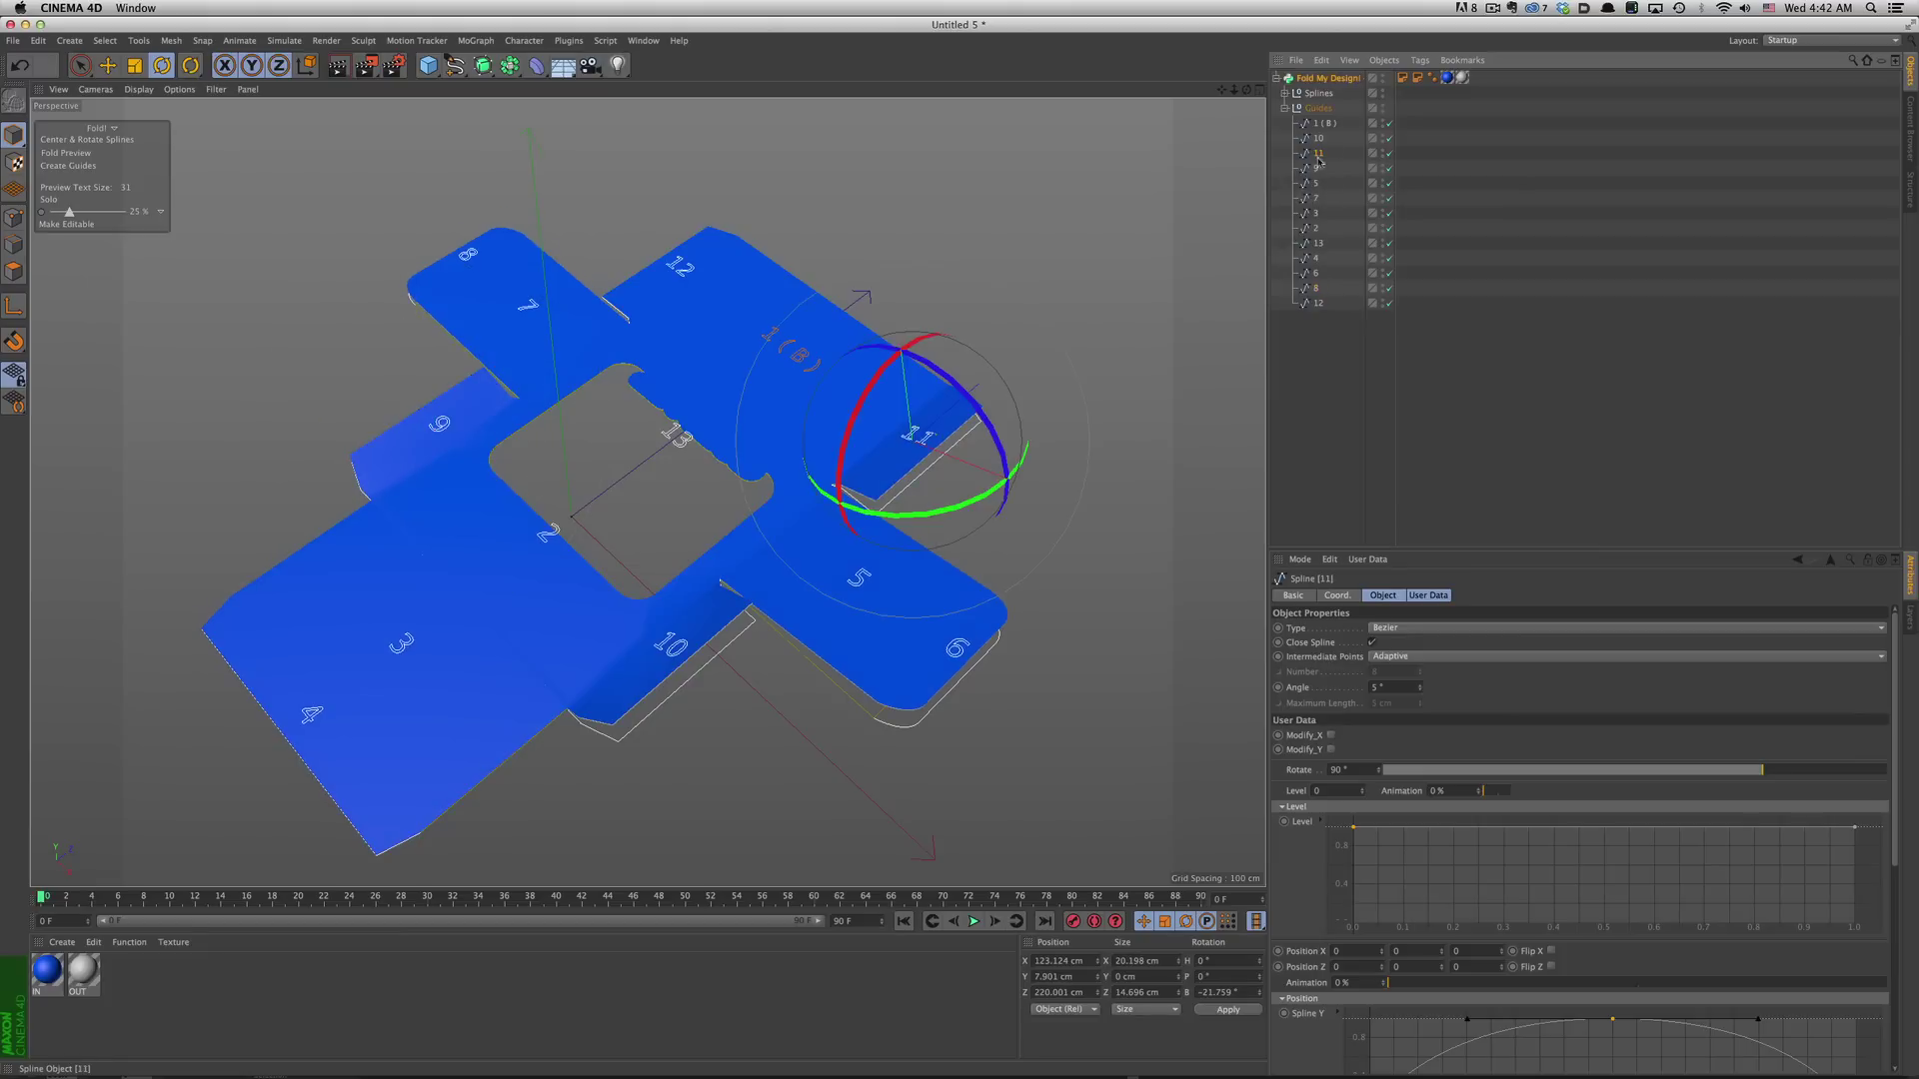
click(1328, 77)
Step: Unfold the box to about 28% and set one flap's Rotate value to -90°
drag(1520, 751, 1833, 734)
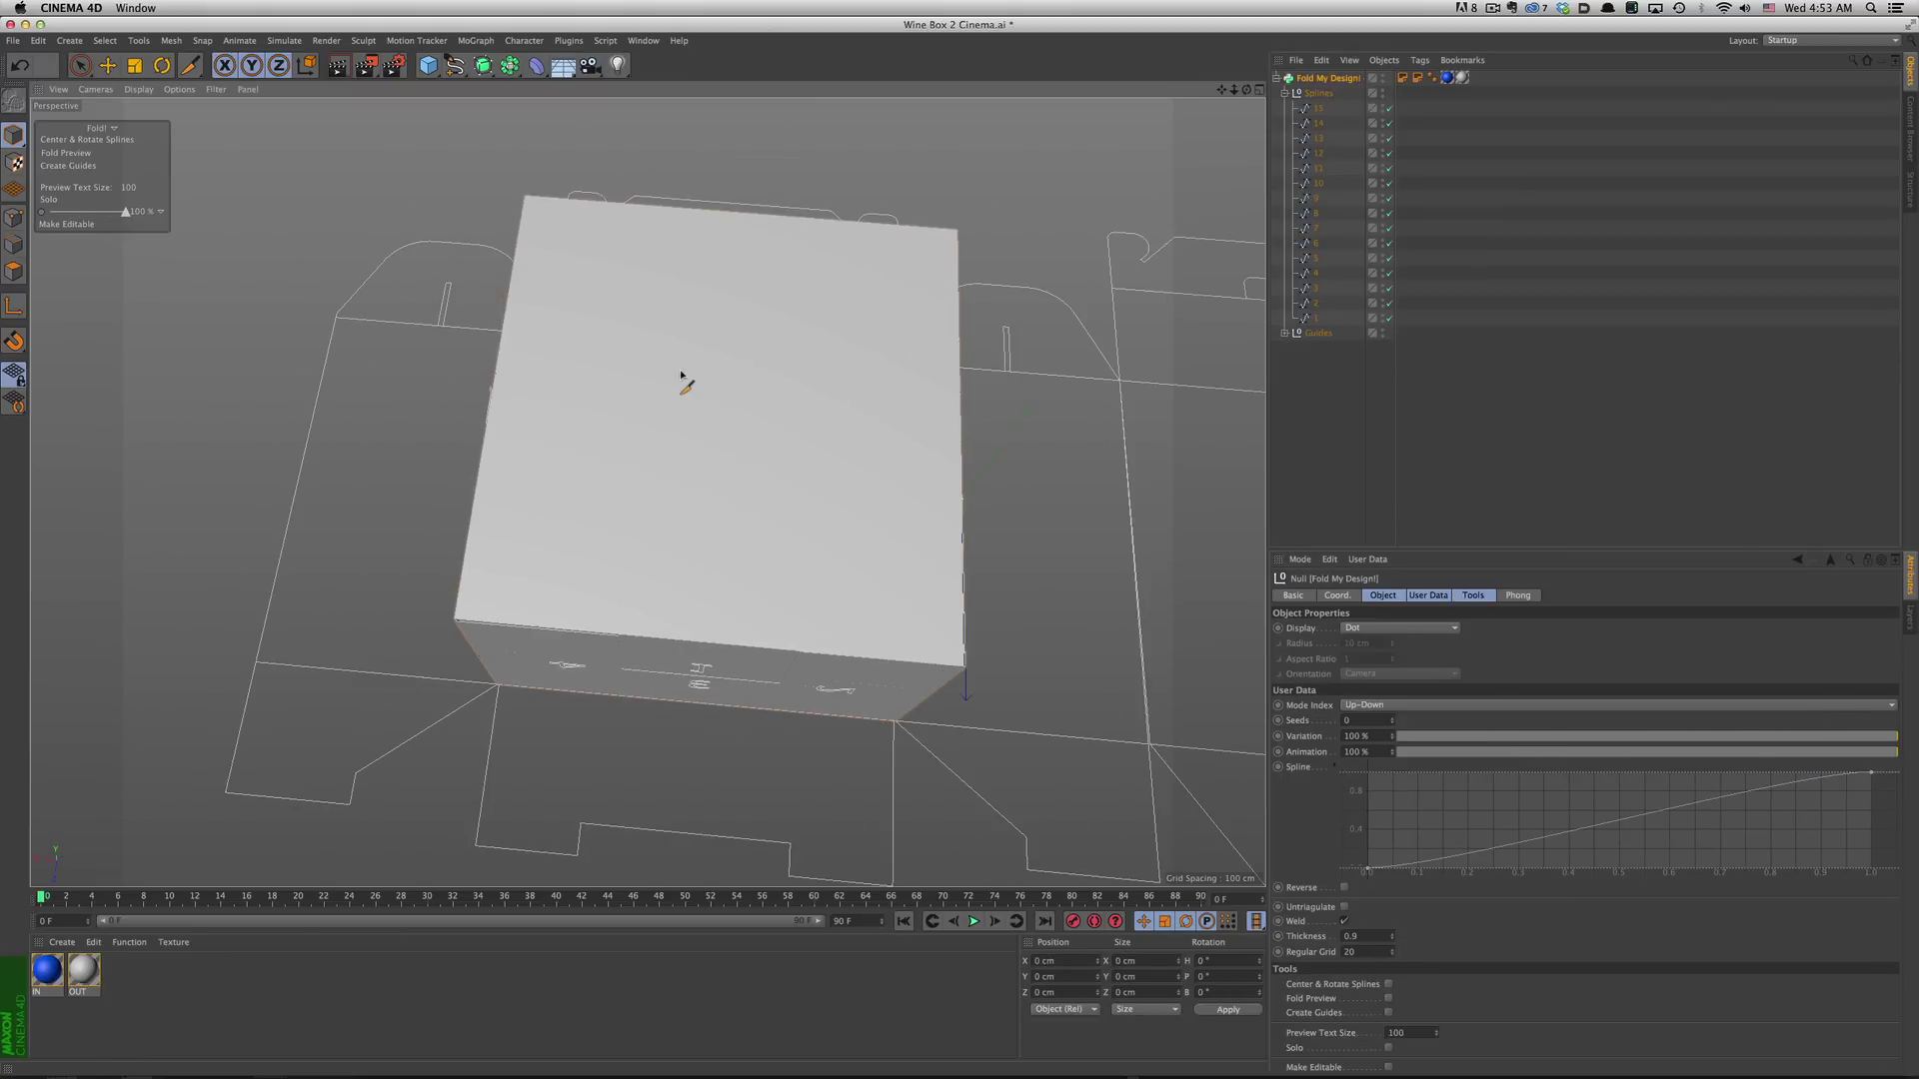
key(9)
alt+drag(655, 390, 985, 314)
mouse_move(635, 447)
alt+mouse_down()
mouse_move(916, 410)
mouse_move(862, 463)
mouse_move(900, 489)
mouse_move(828, 391)
alt+mouse_up()
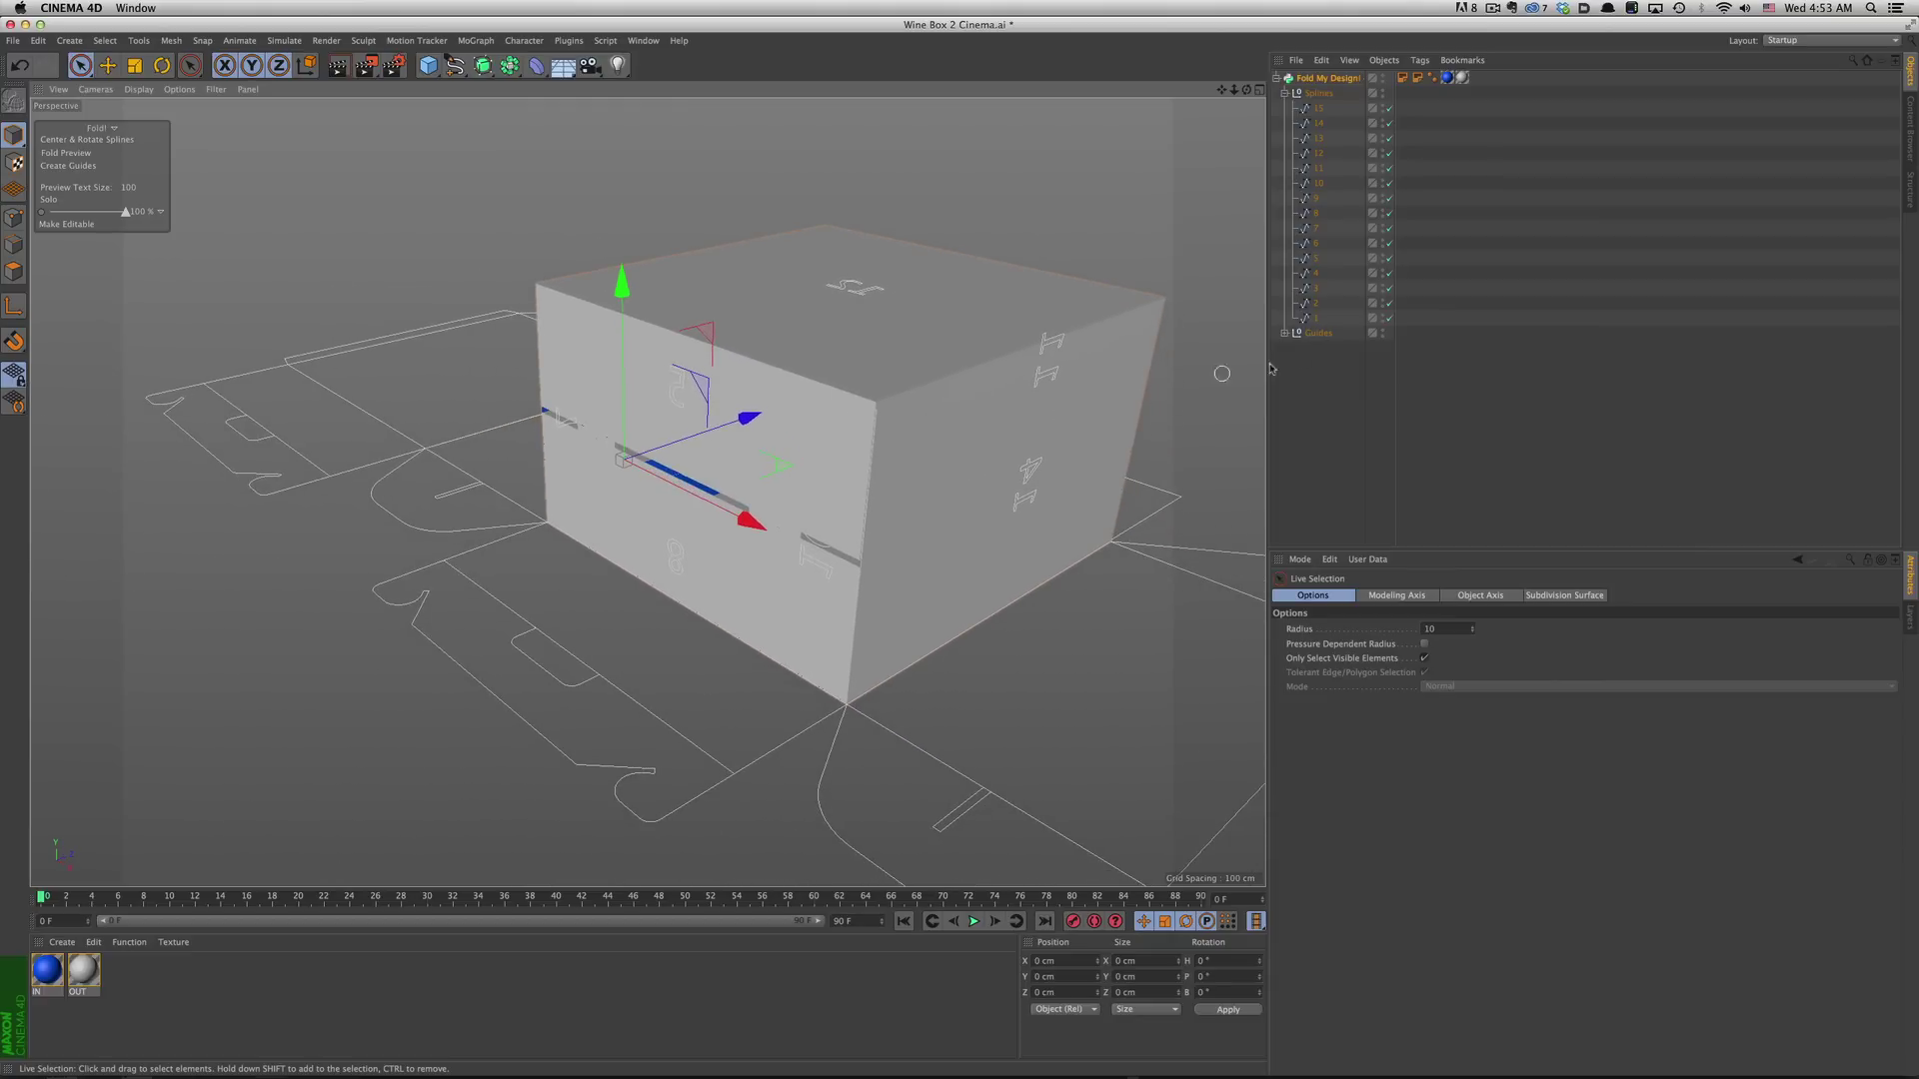
click(669, 495)
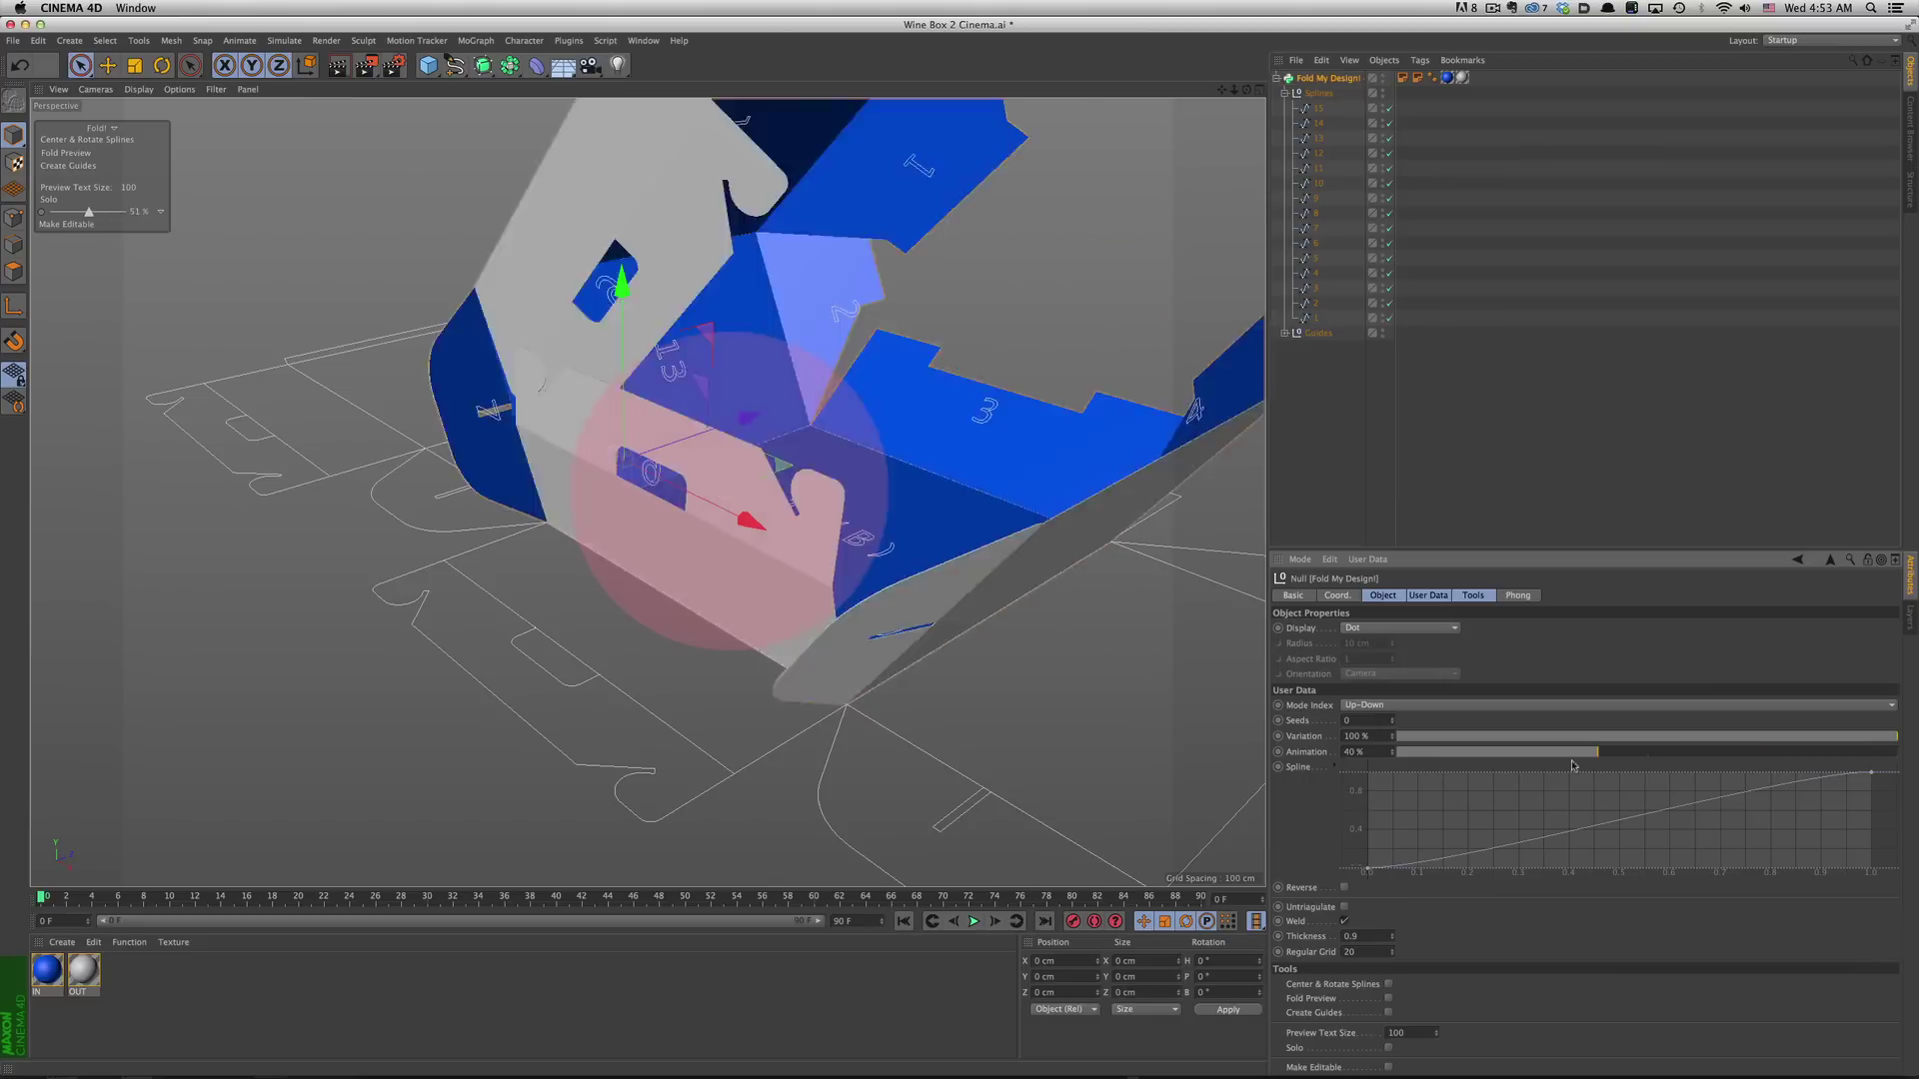
drag(1894, 752, 1537, 752)
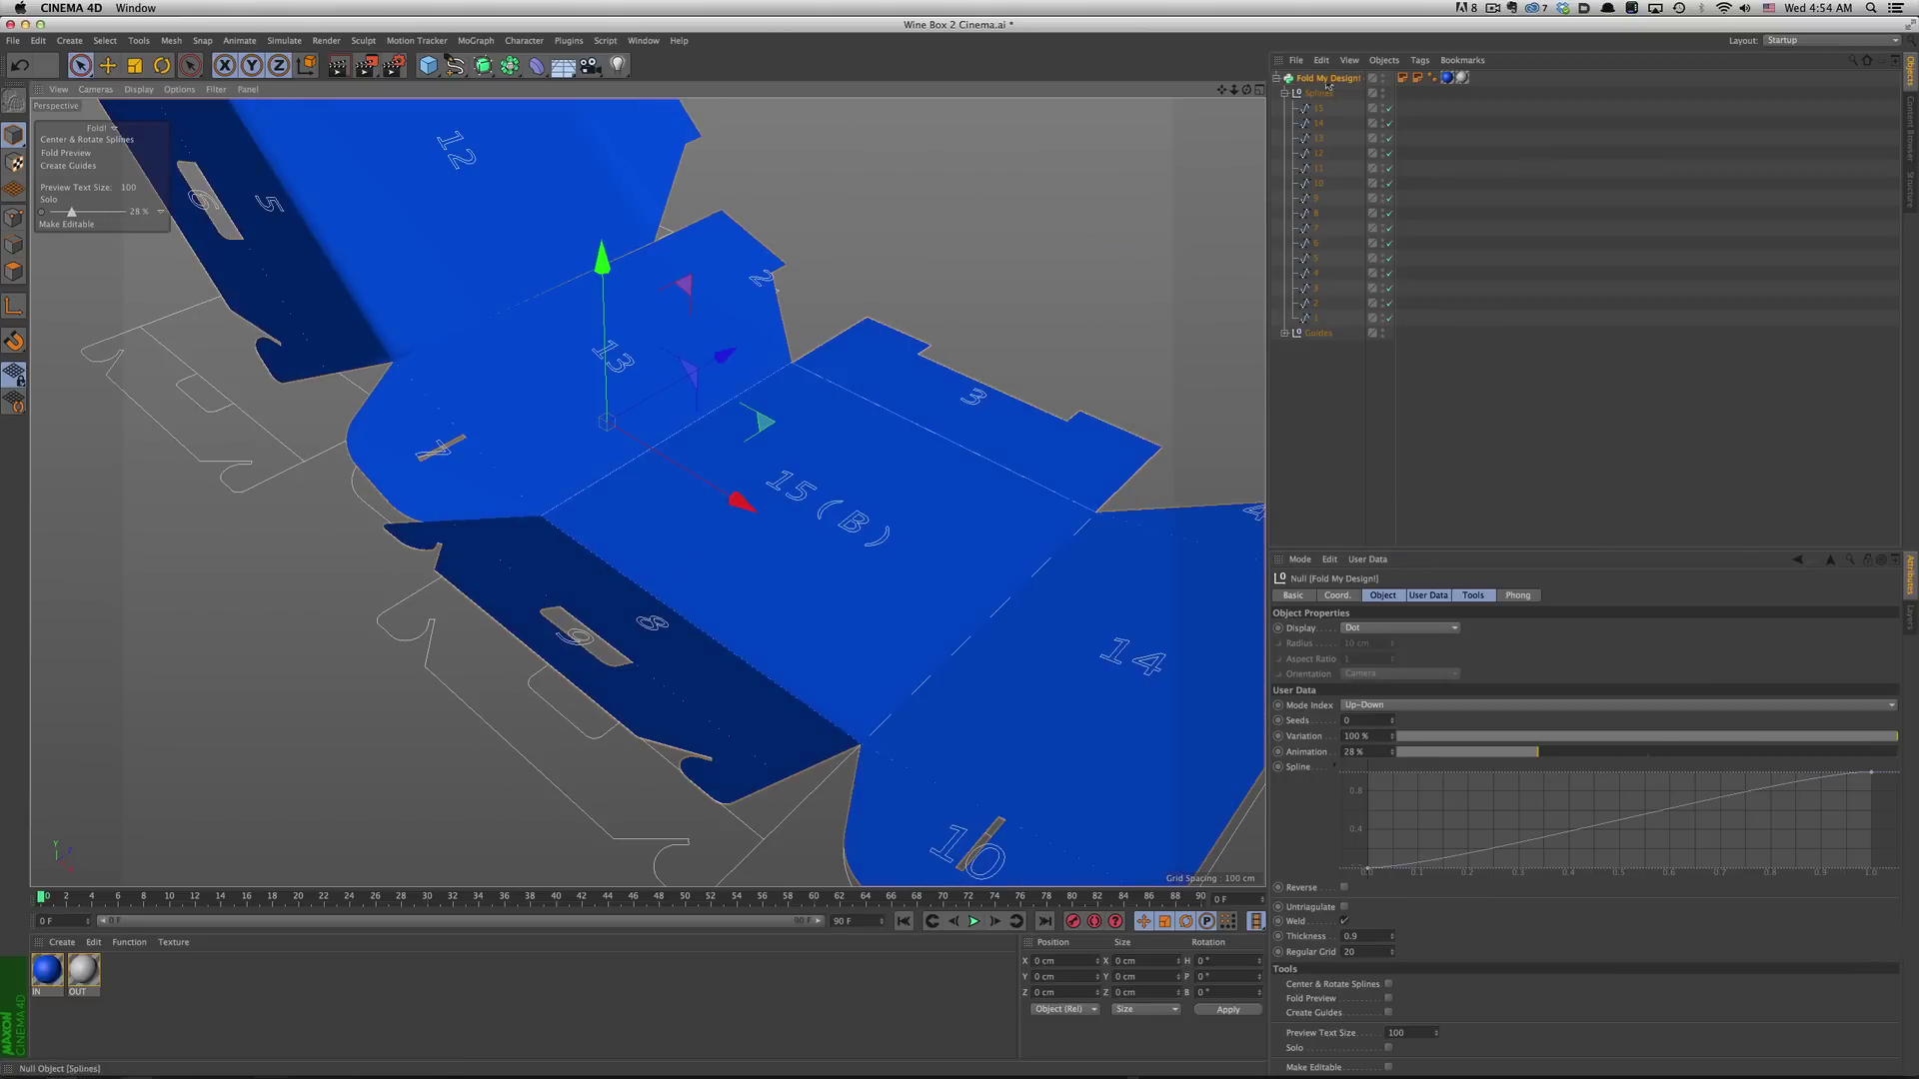
click(1338, 770)
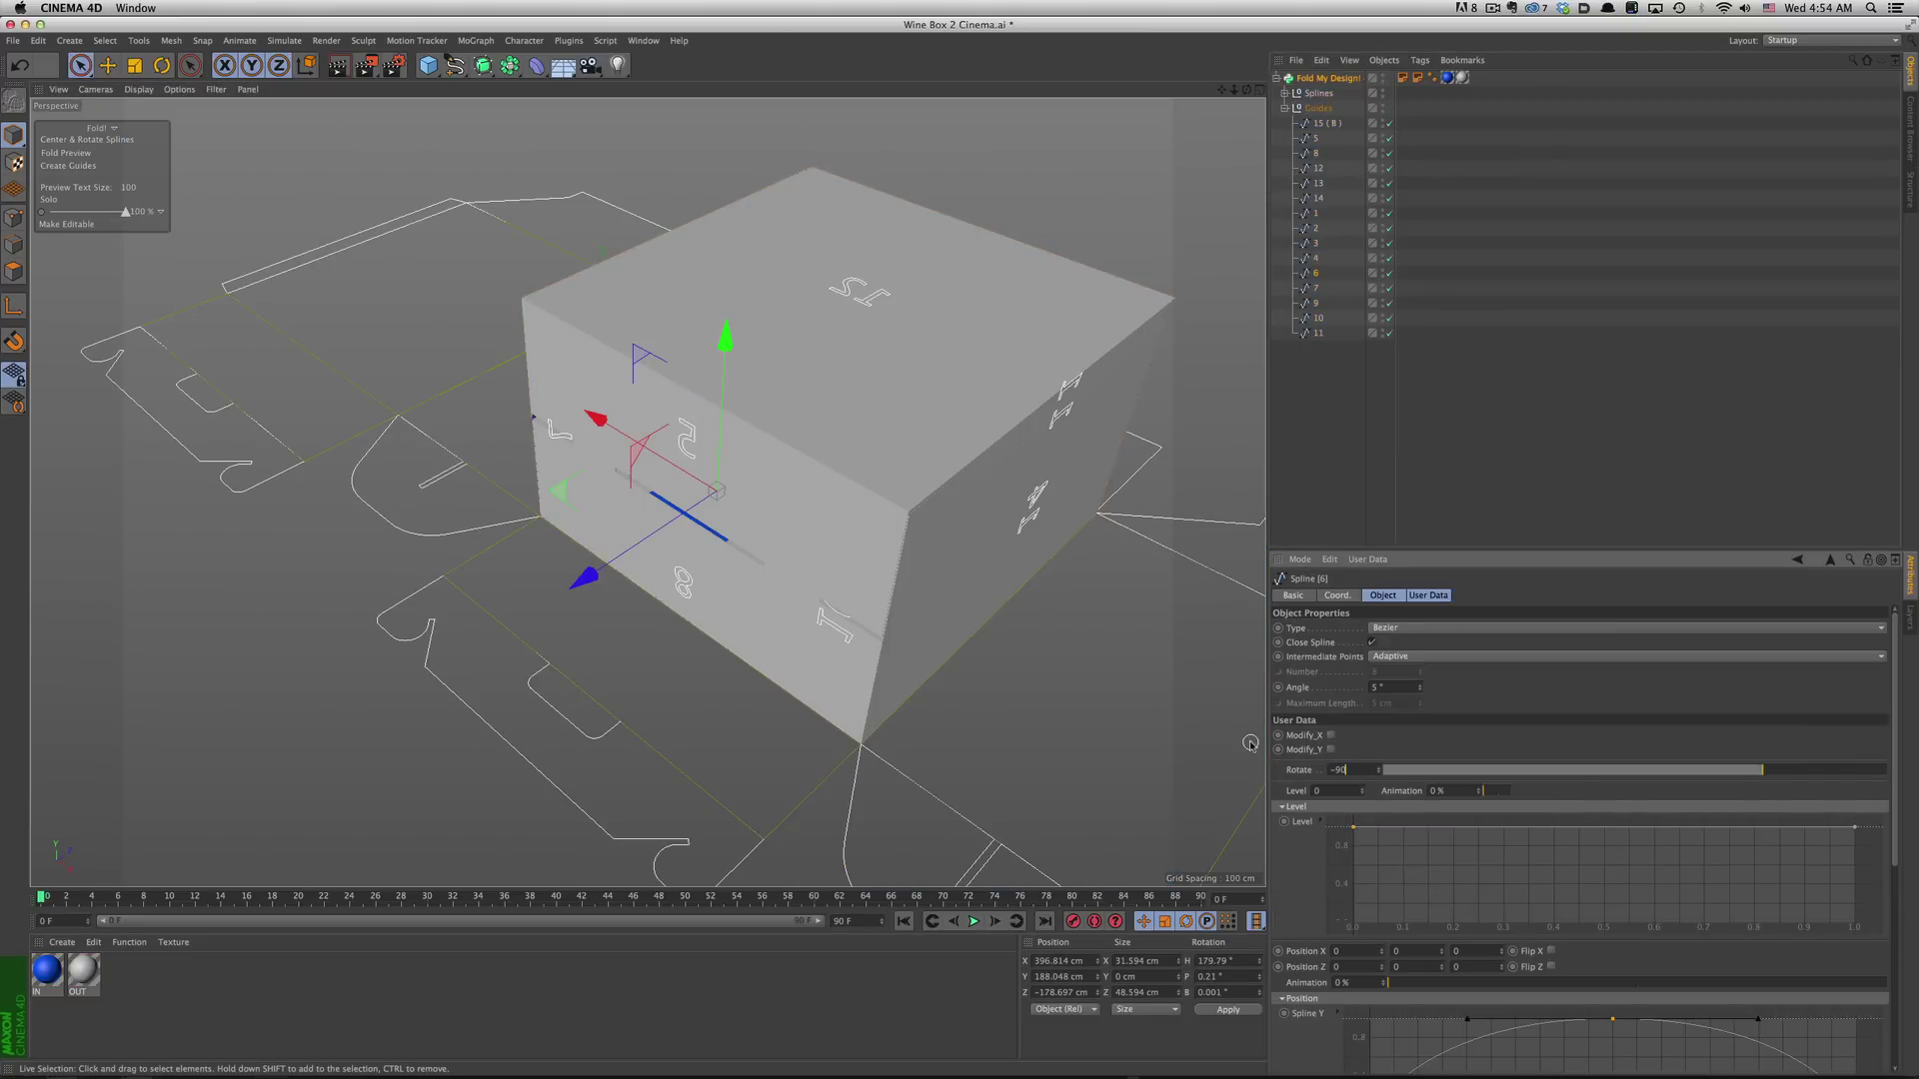
key(Return)
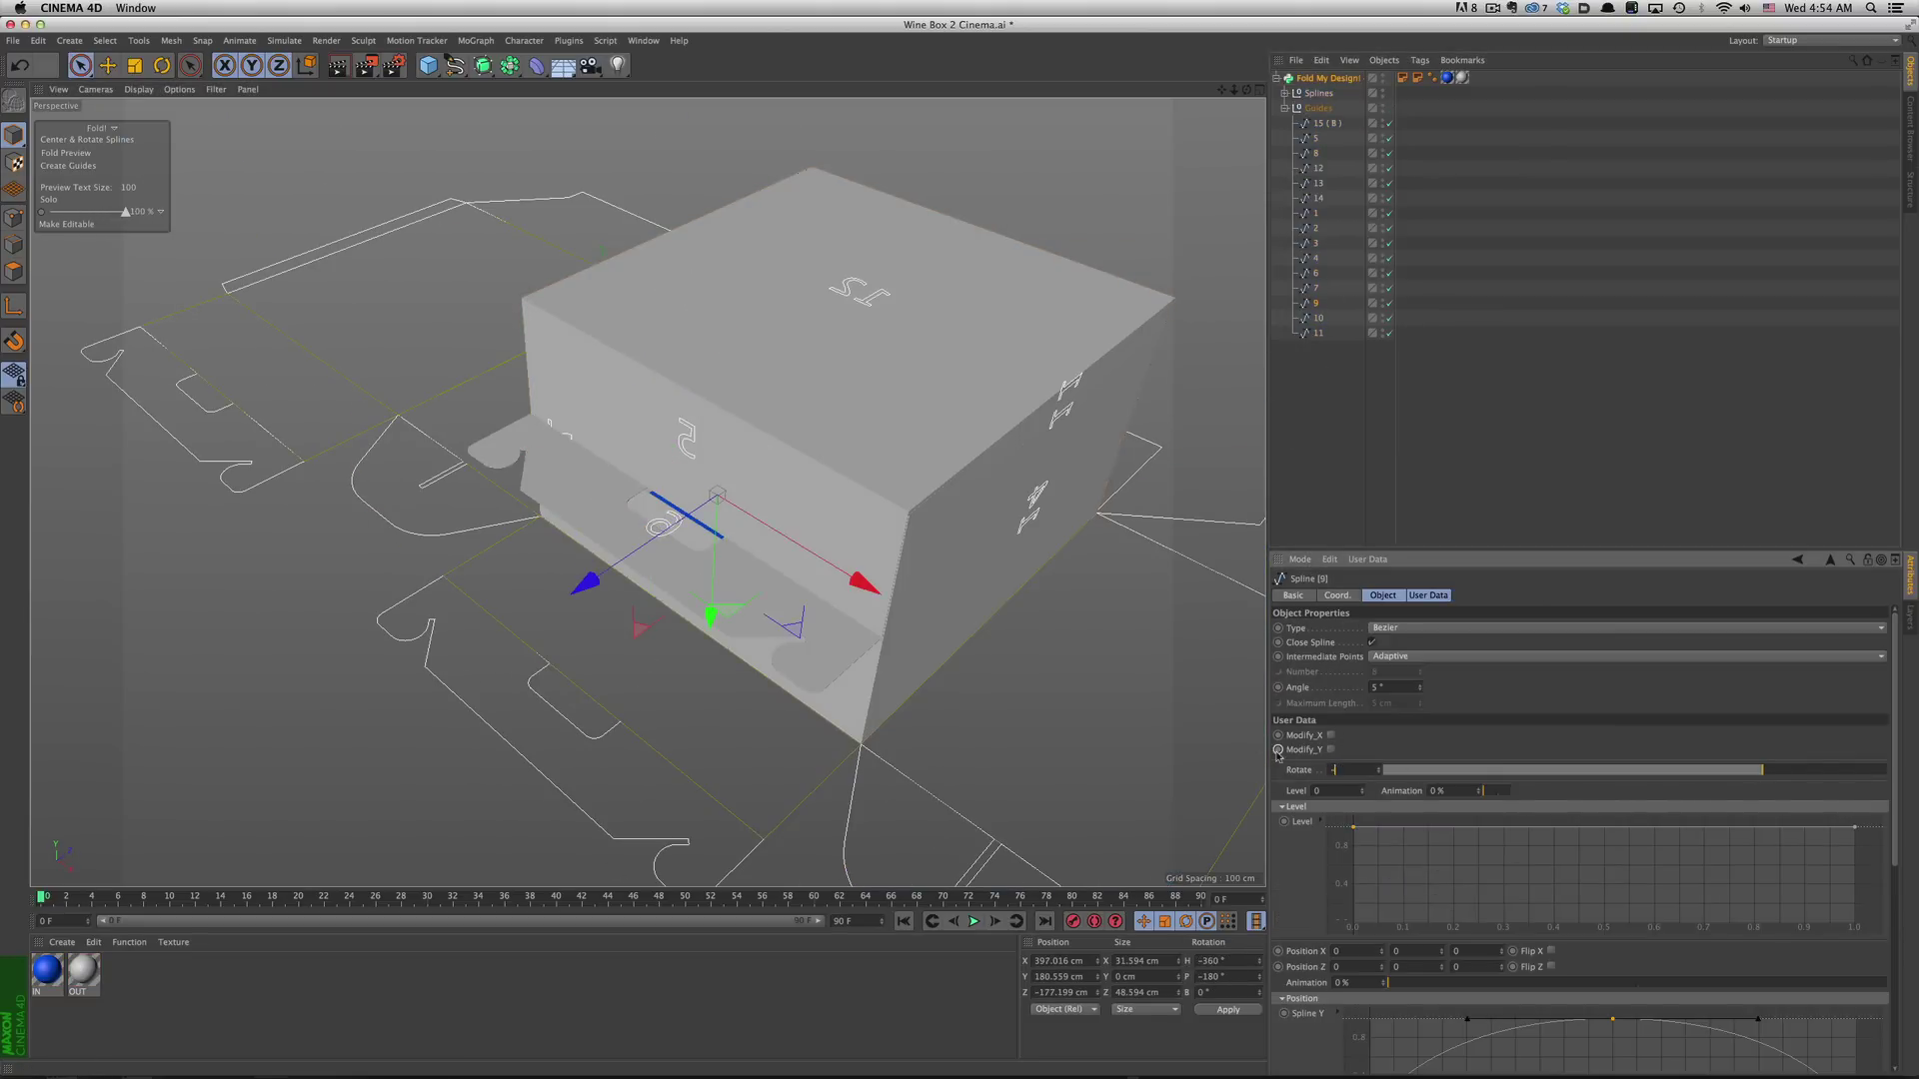
Step: Refold the box and drag Spline 7's Rotate down to about 40°
click(1499, 428)
mouse_move(1826, 751)
mouse_down()
mouse_move(1581, 714)
mouse_move(1898, 721)
mouse_up()
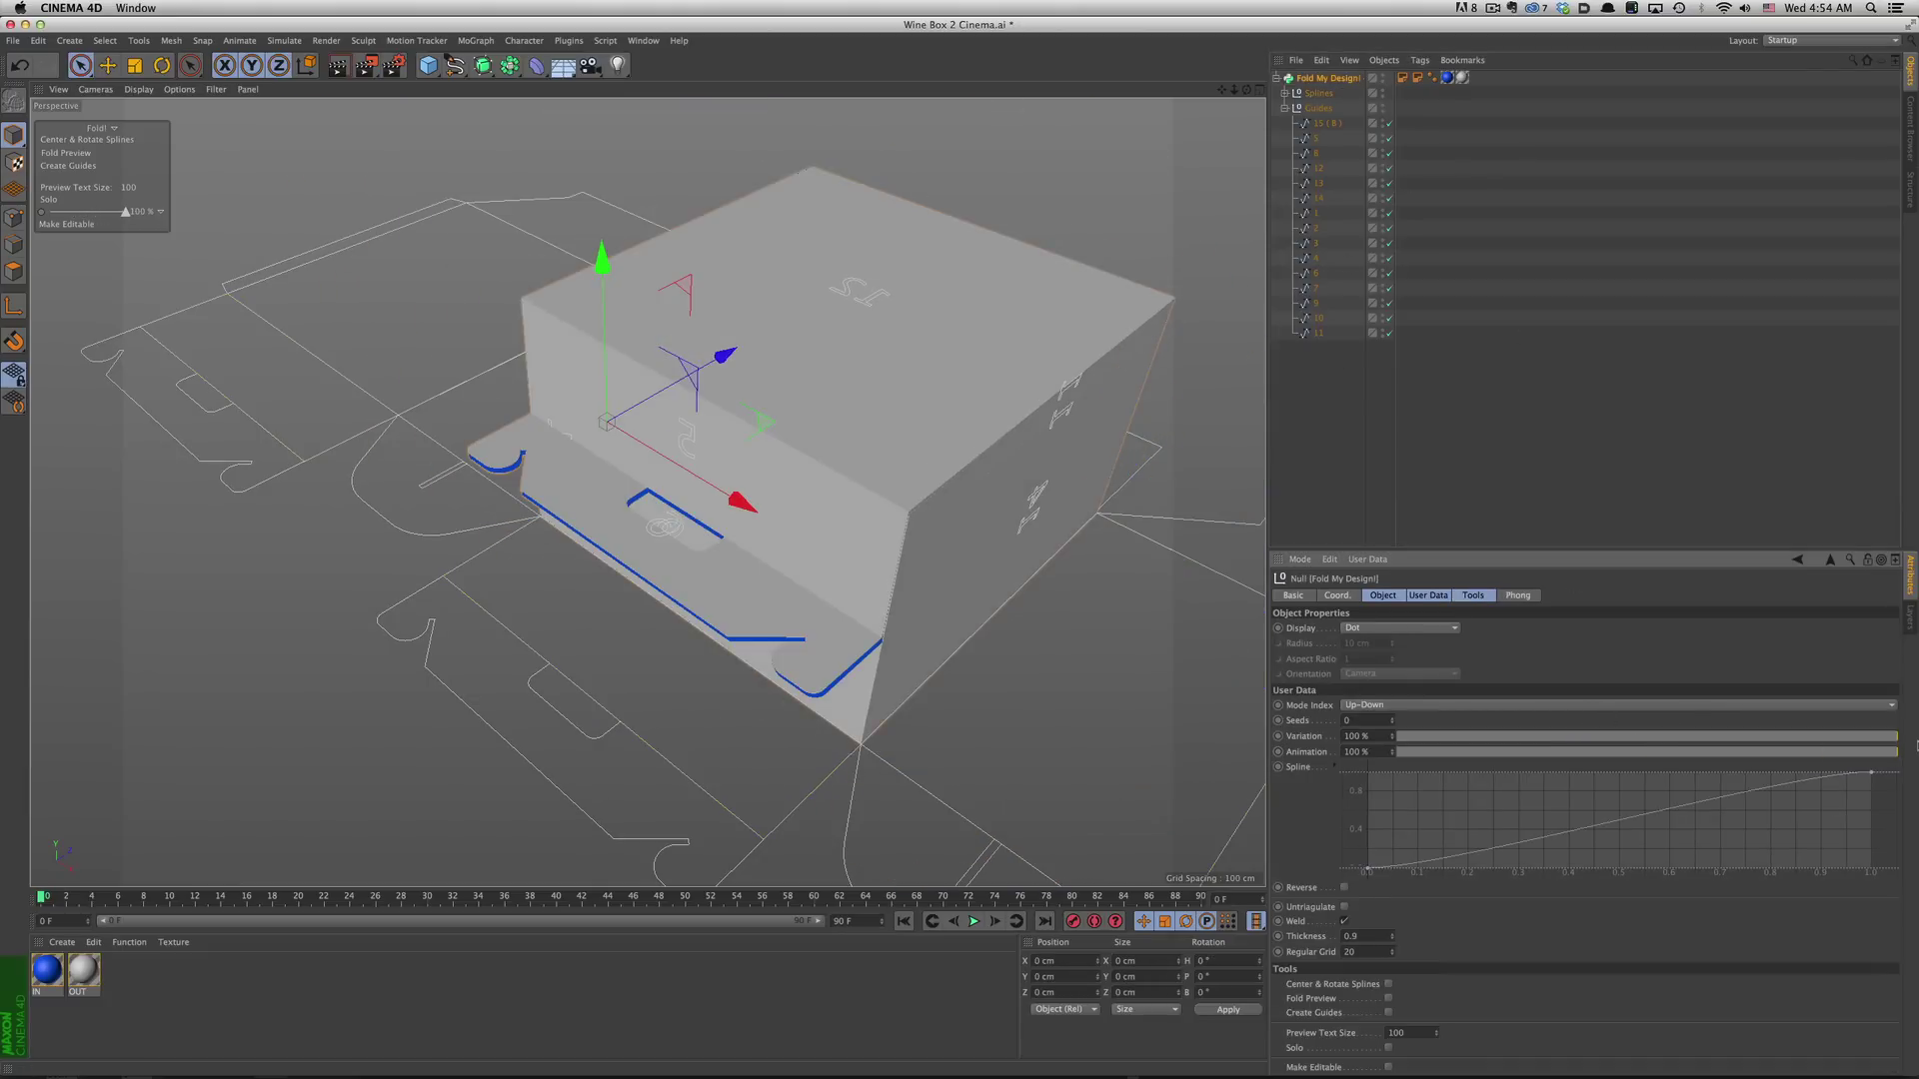
click(1318, 318)
drag(1380, 769, 1381, 774)
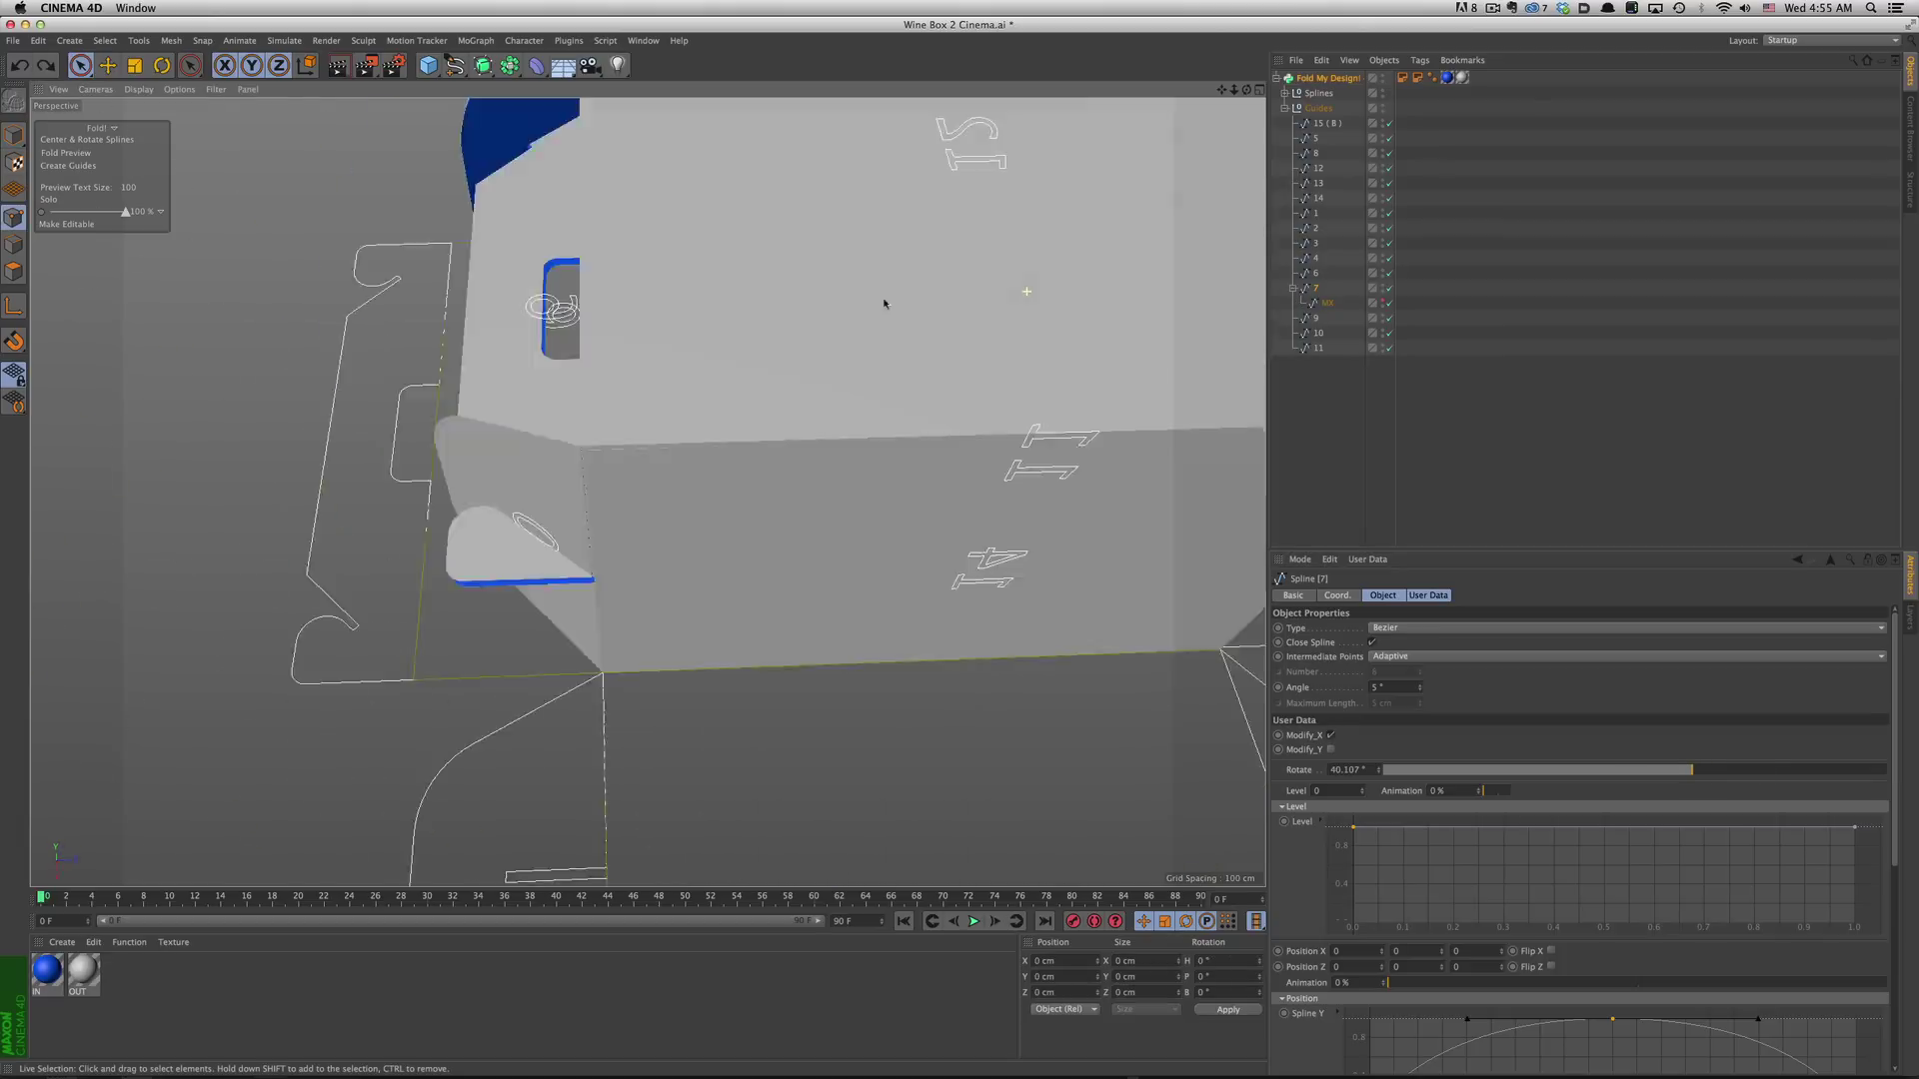
Step: Adjust how far the MX flap spline beside face 1 folds
alt+drag(884, 302, 624, 309)
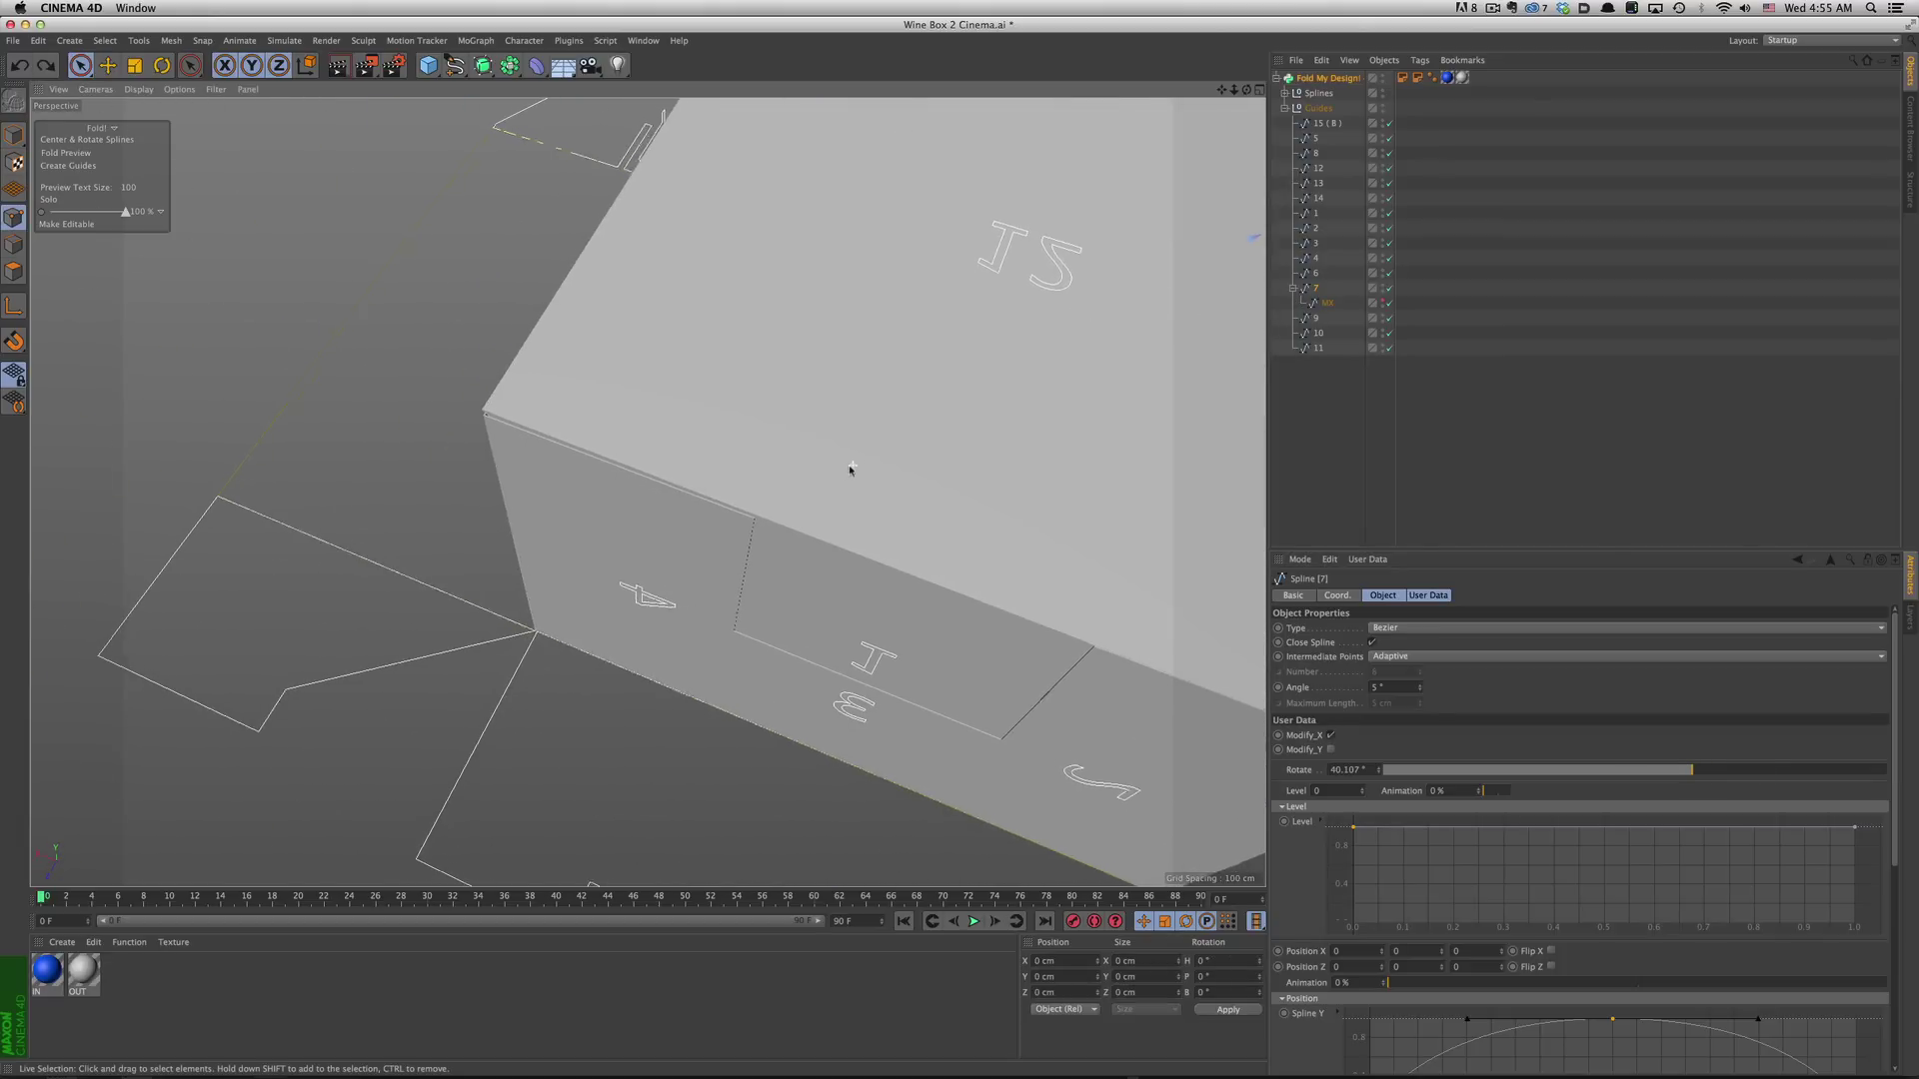
alt+drag(848, 463, 723, 489)
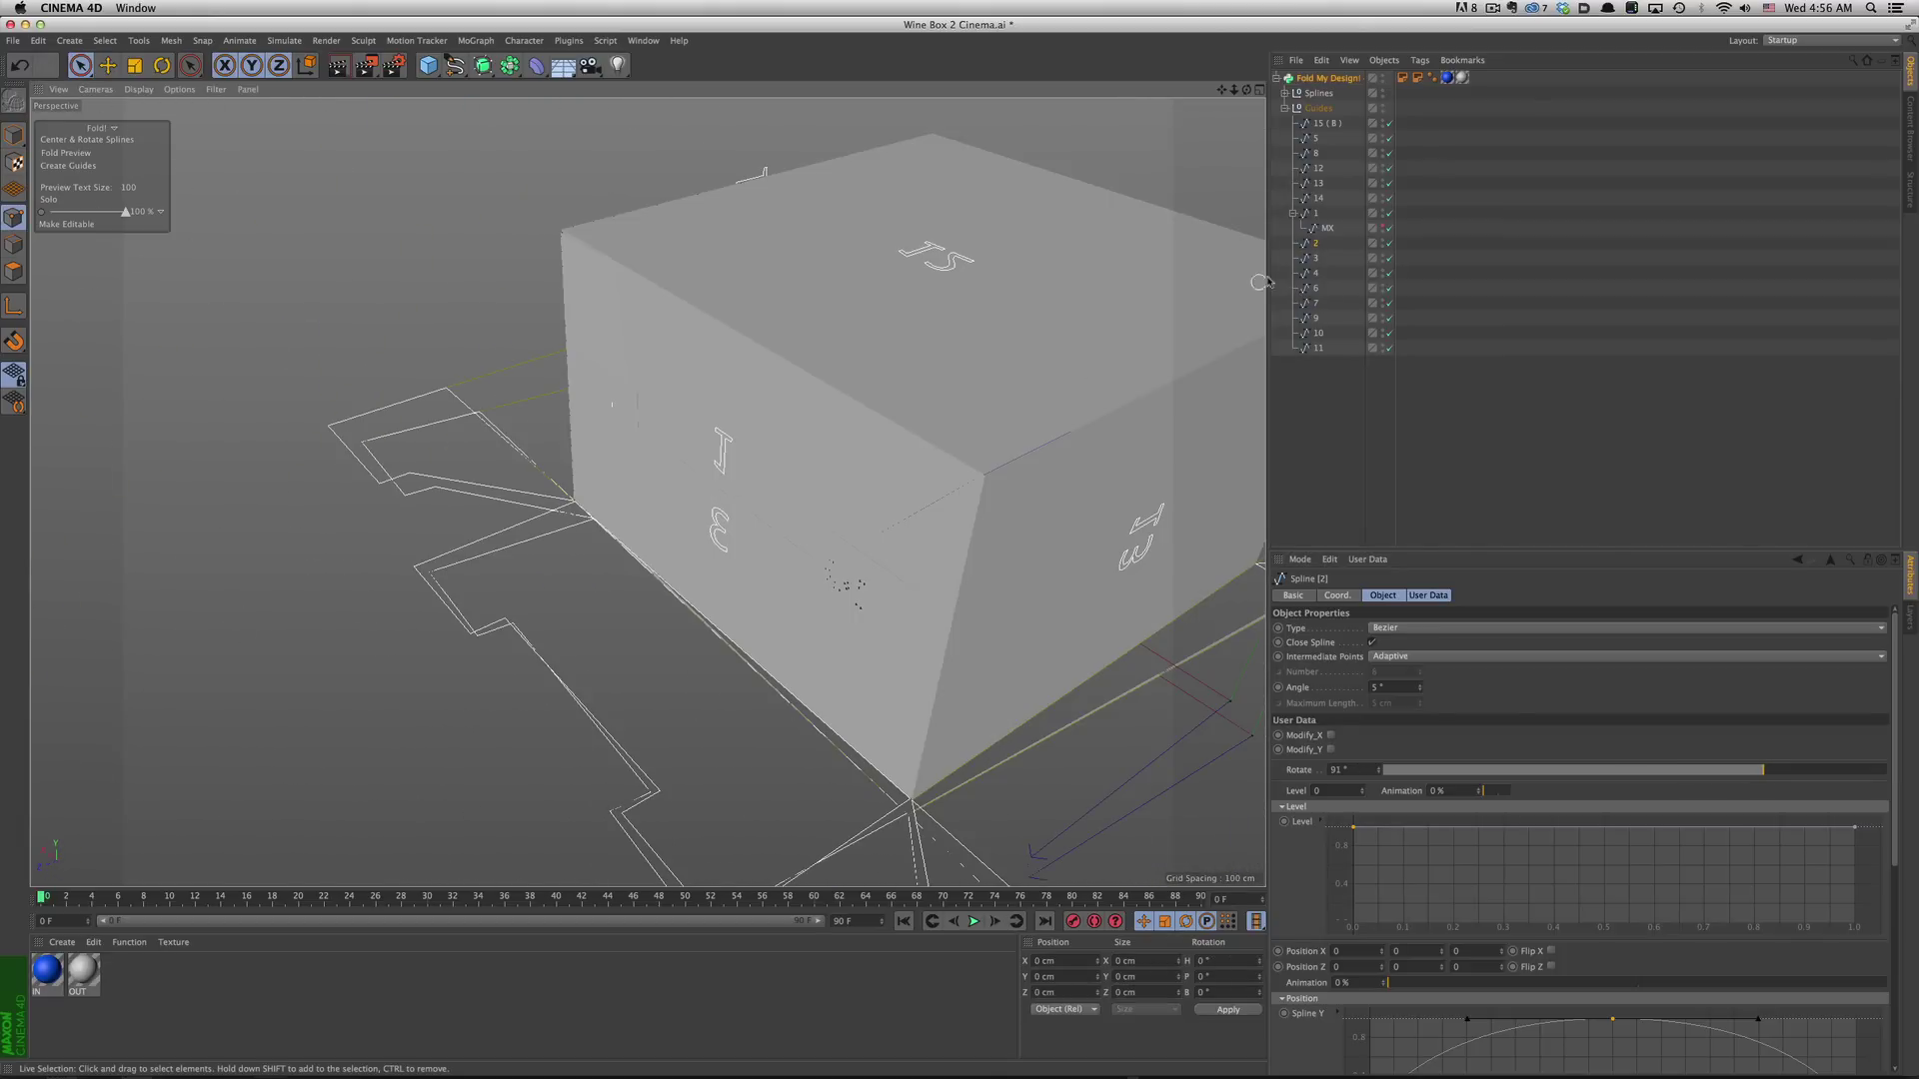
click(1318, 215)
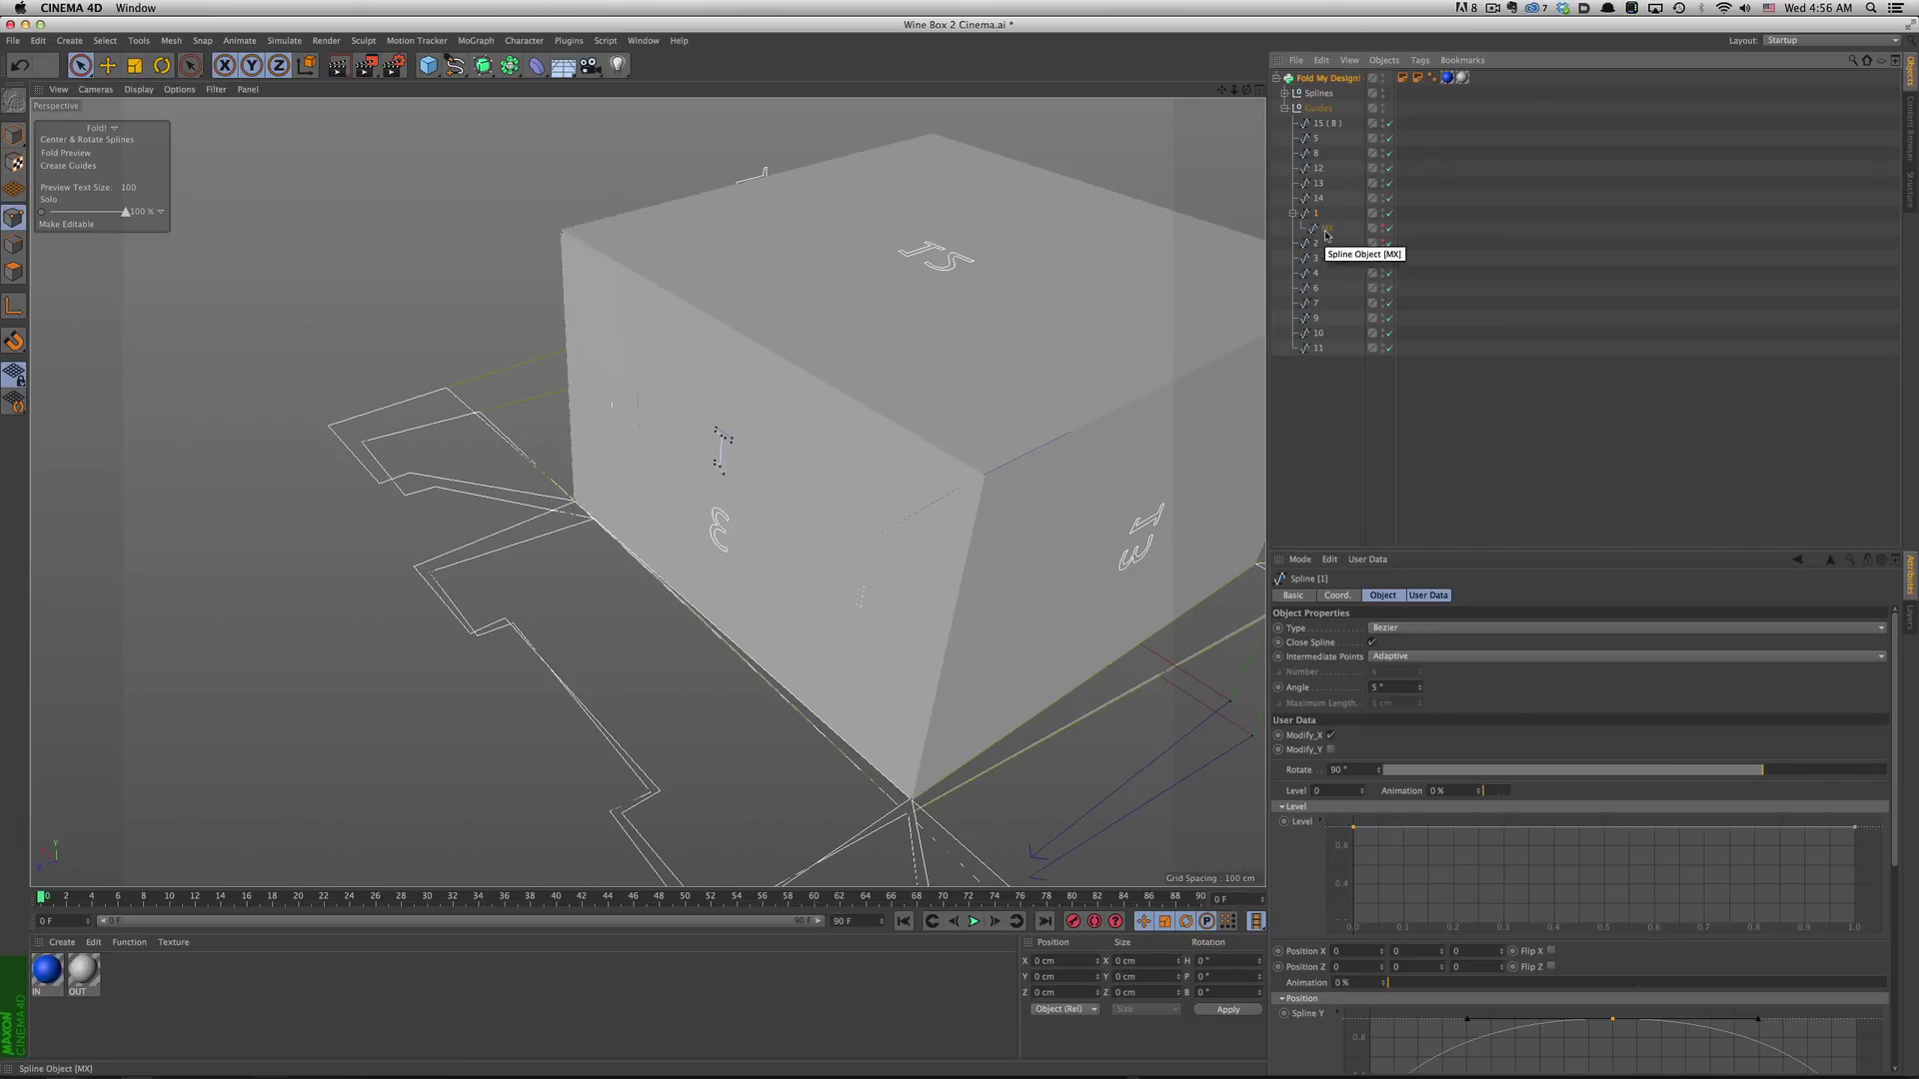
click(1326, 228)
mouse_move(845, 377)
mouse_down()
mouse_move(959, 450)
mouse_move(1139, 435)
mouse_up()
Step: On Spline 1, drag Level and Rotation X/Y values so the flap curls and twists
click(1316, 214)
drag(1511, 552, 1512, 255)
drag(757, 435, 861, 486)
drag(1505, 971, 1506, 959)
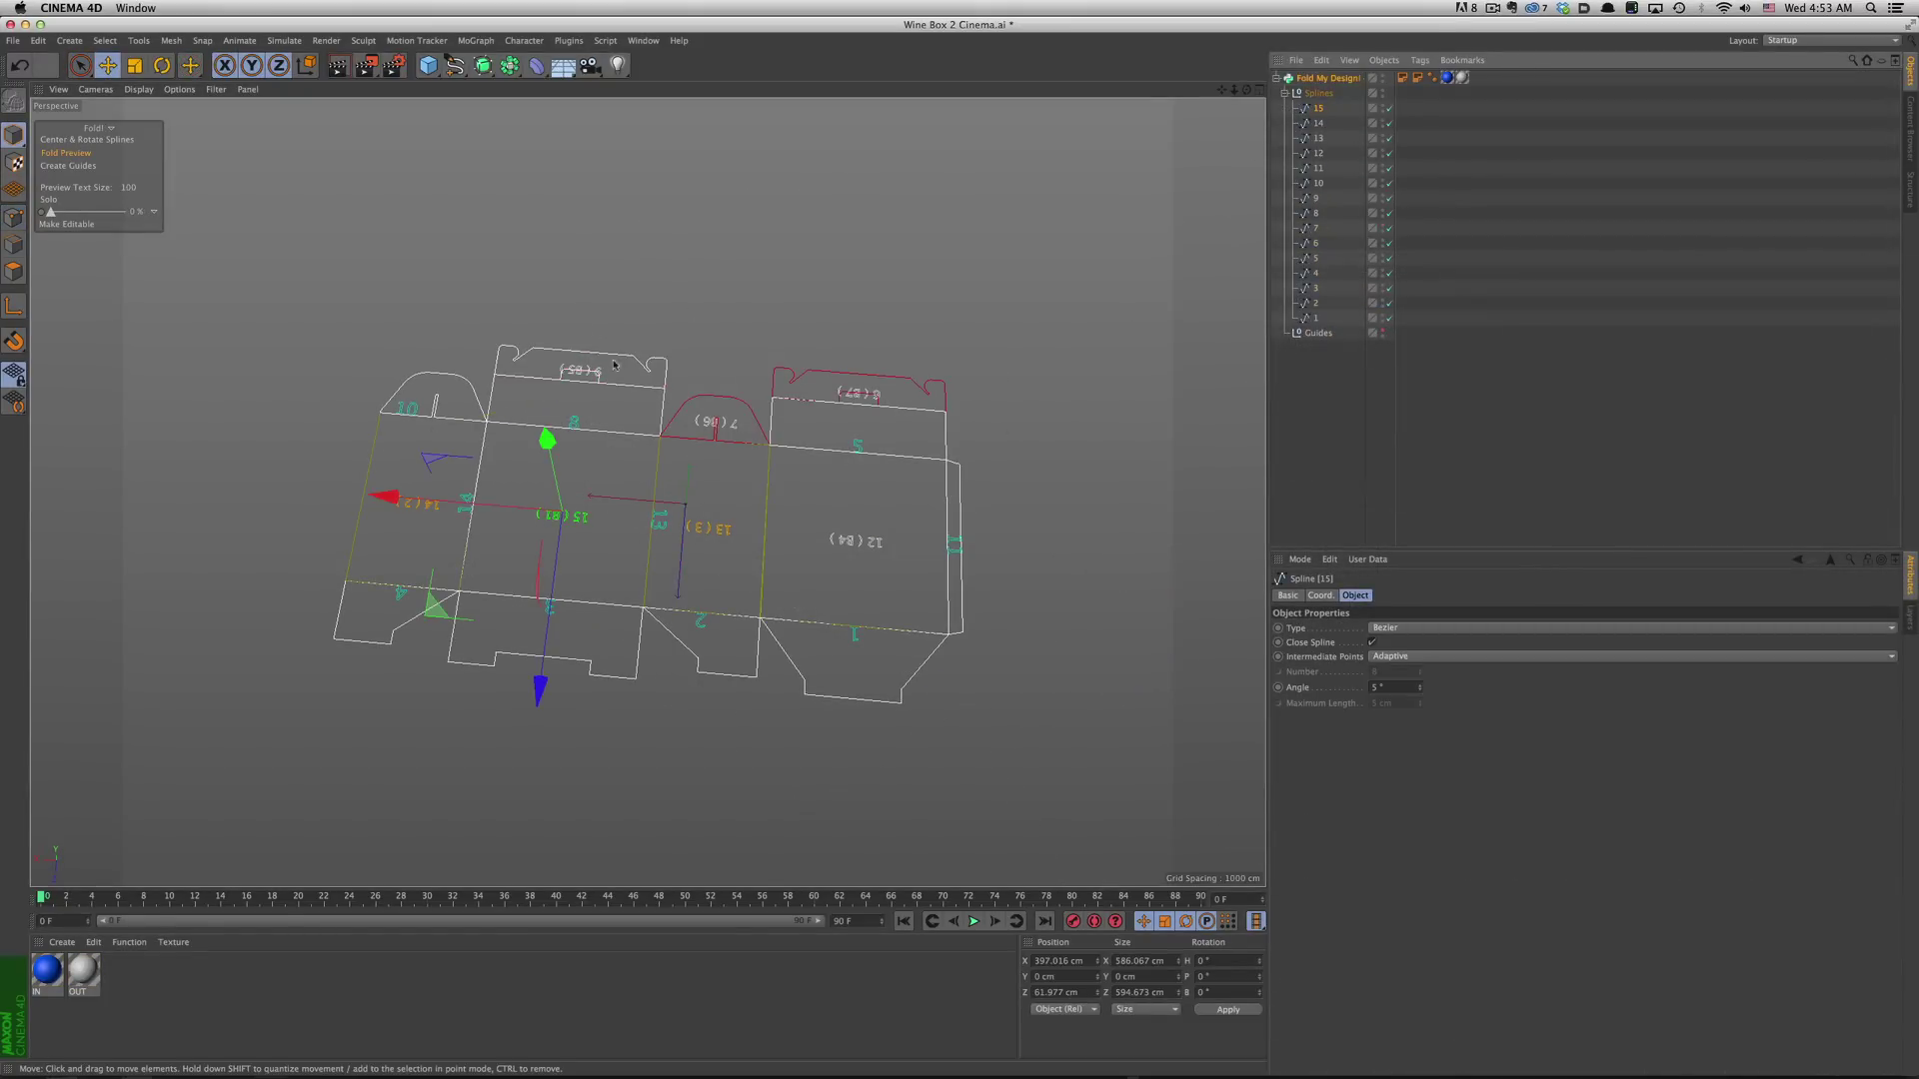
Step: Select all fifteen flap splines, enter Points mode and activate the Knife tool
click(817, 375)
shift+click(1317, 318)
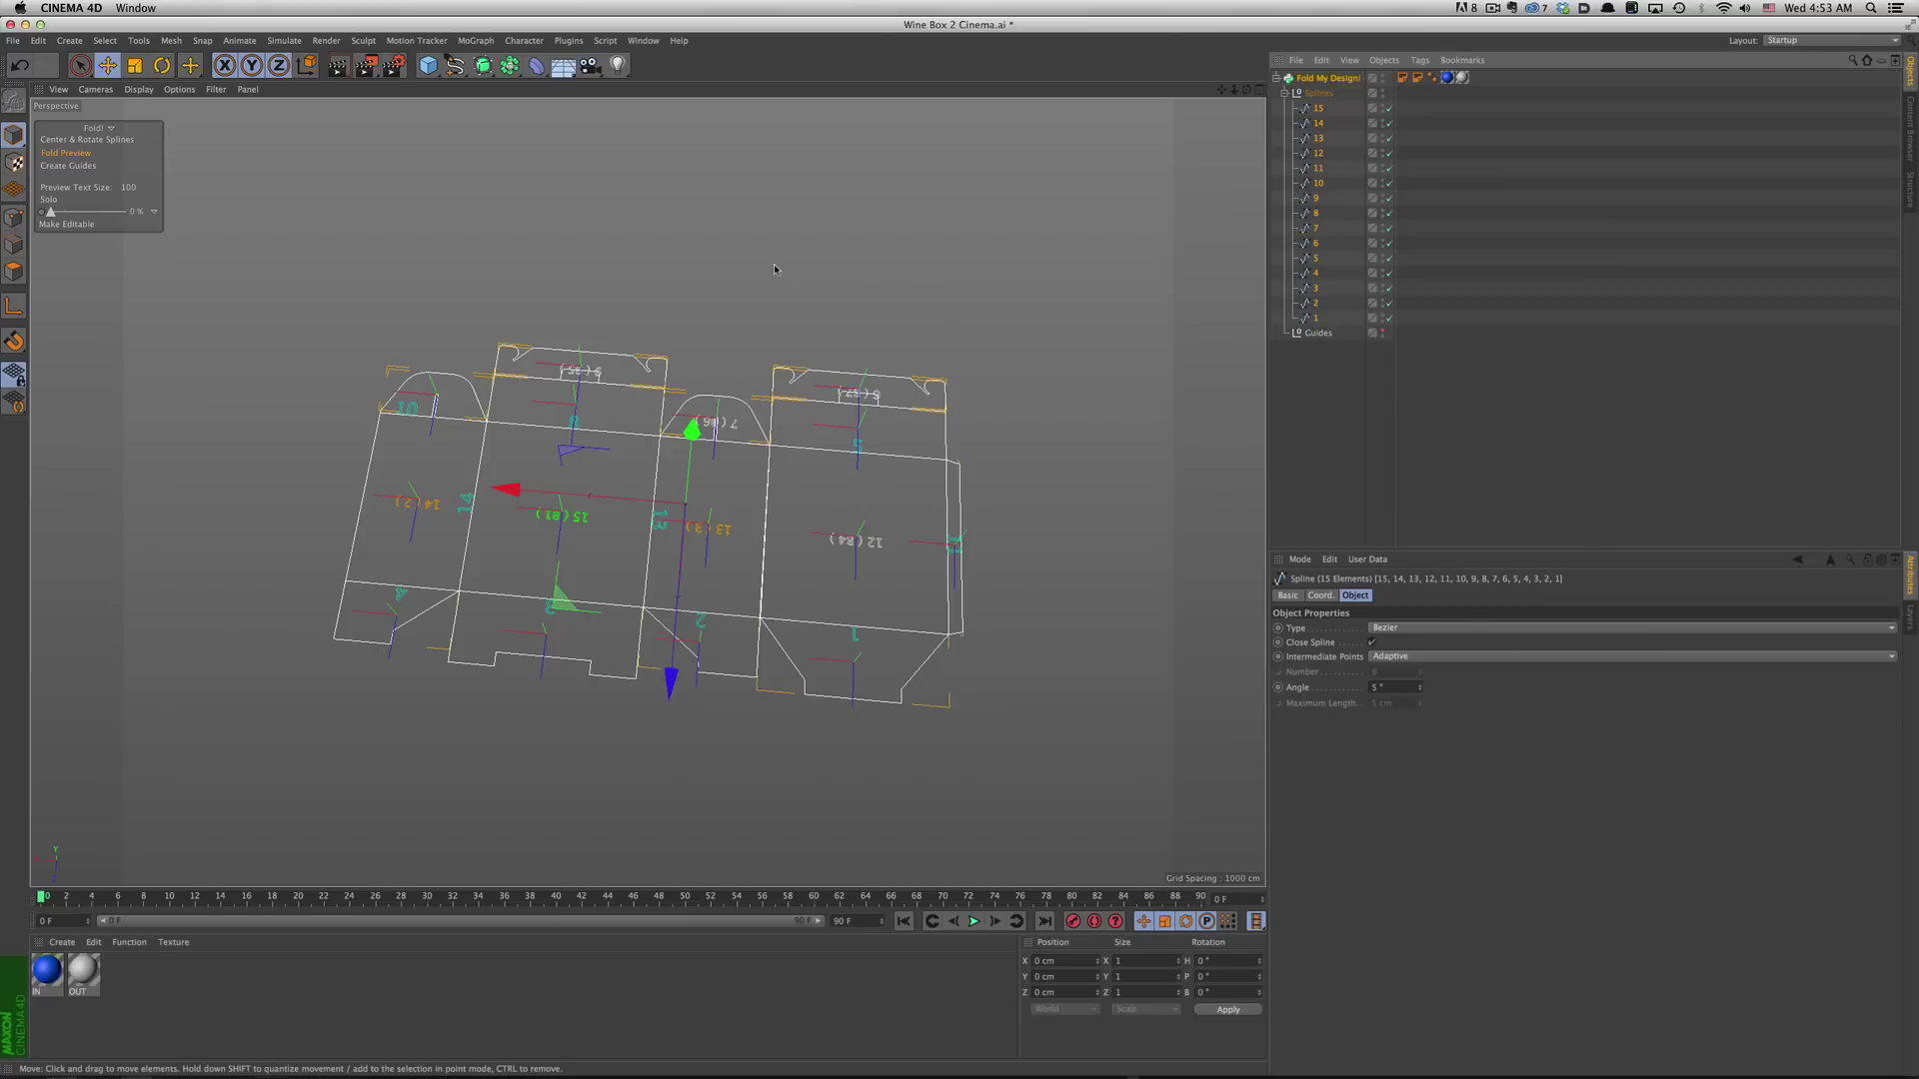
click(13, 221)
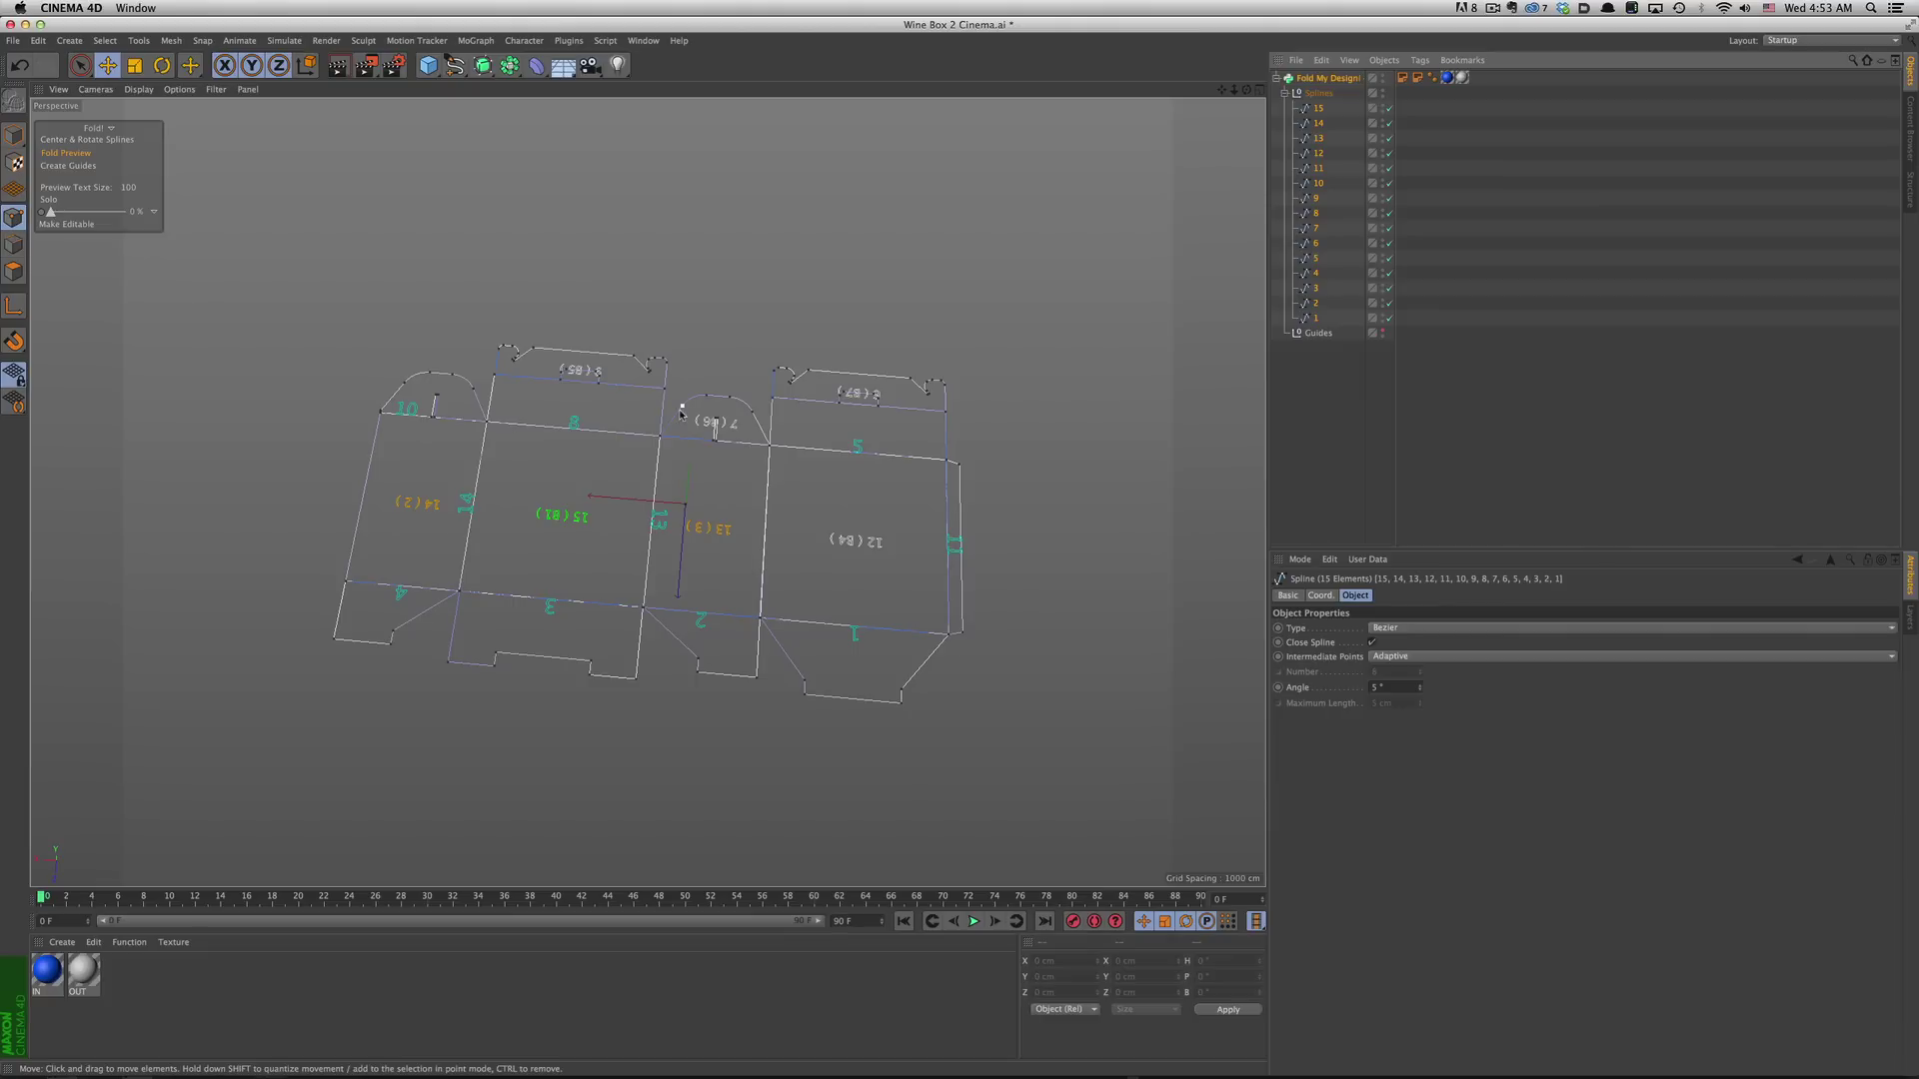
key(k)
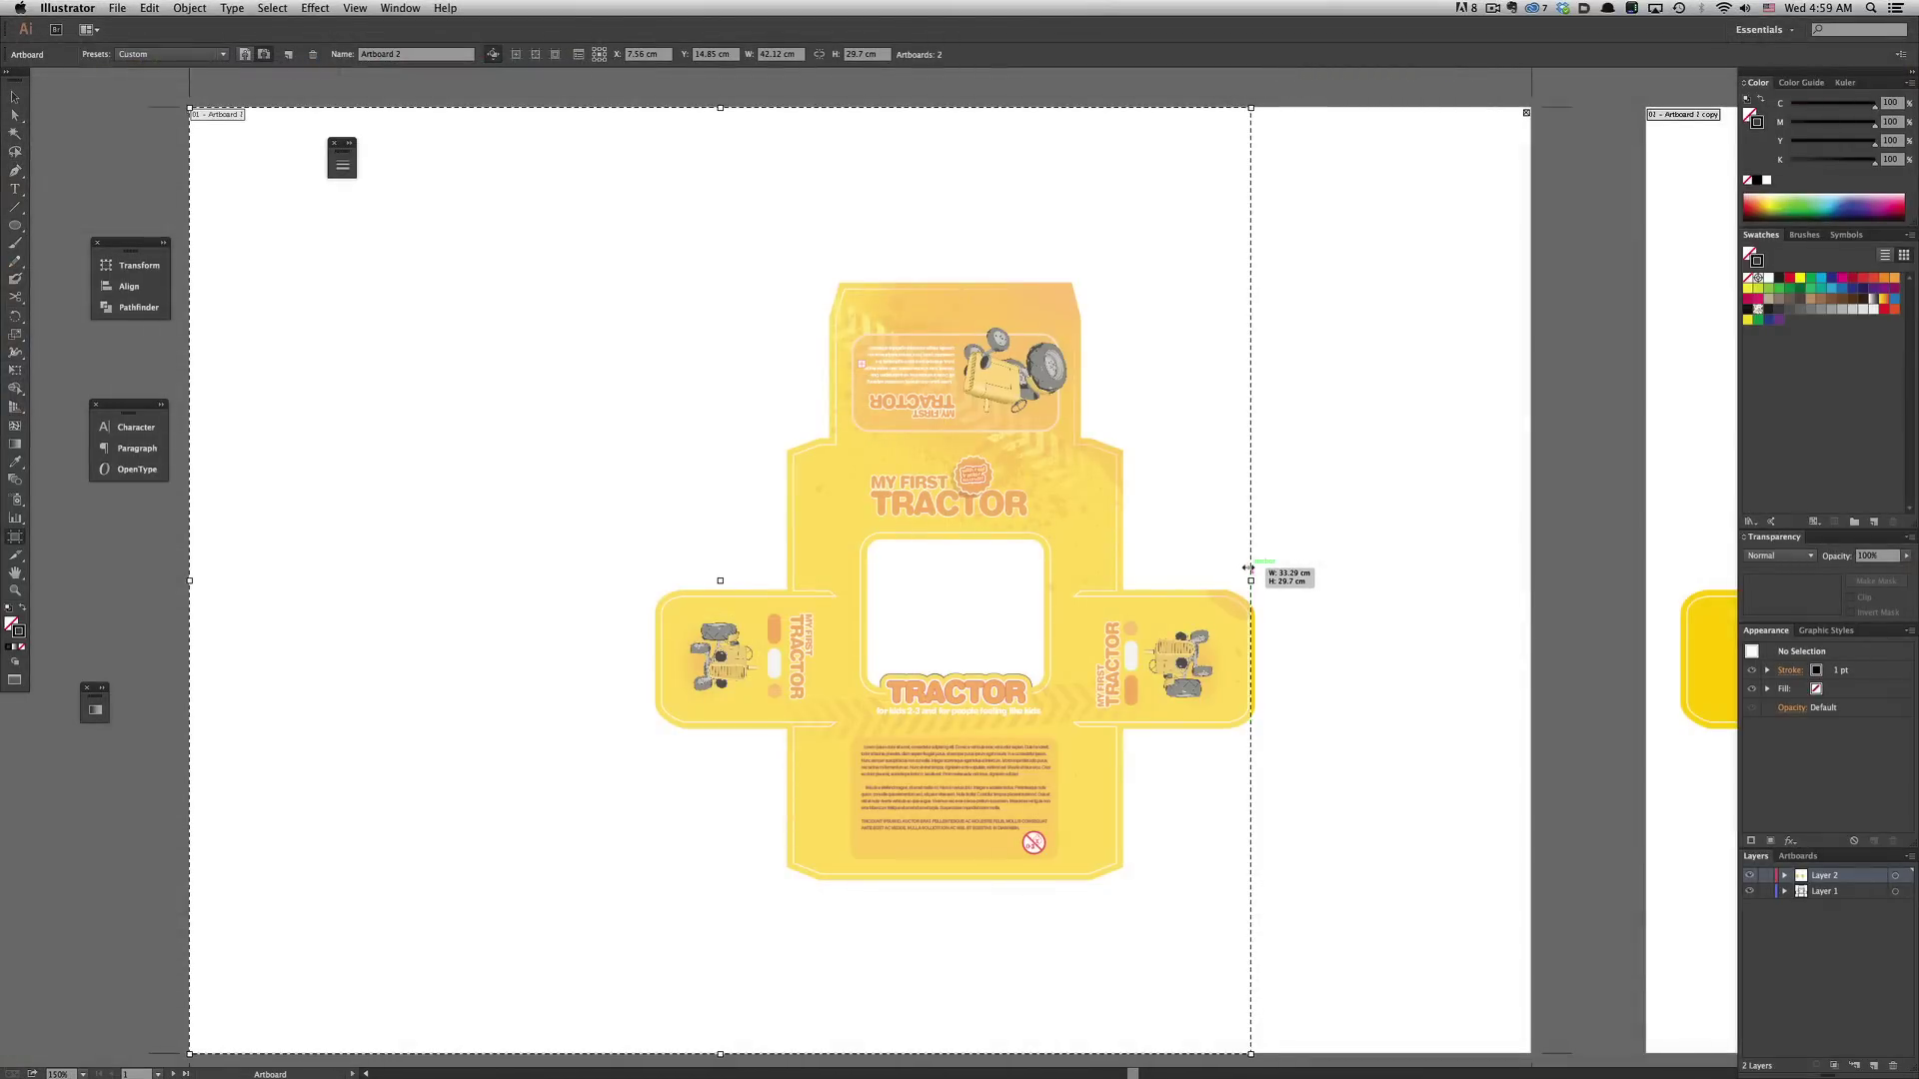
Step: Drag the artboard's right, left, top and bottom edges in to the artwork bounds
drag(1252, 567, 1246, 570)
drag(189, 580, 662, 586)
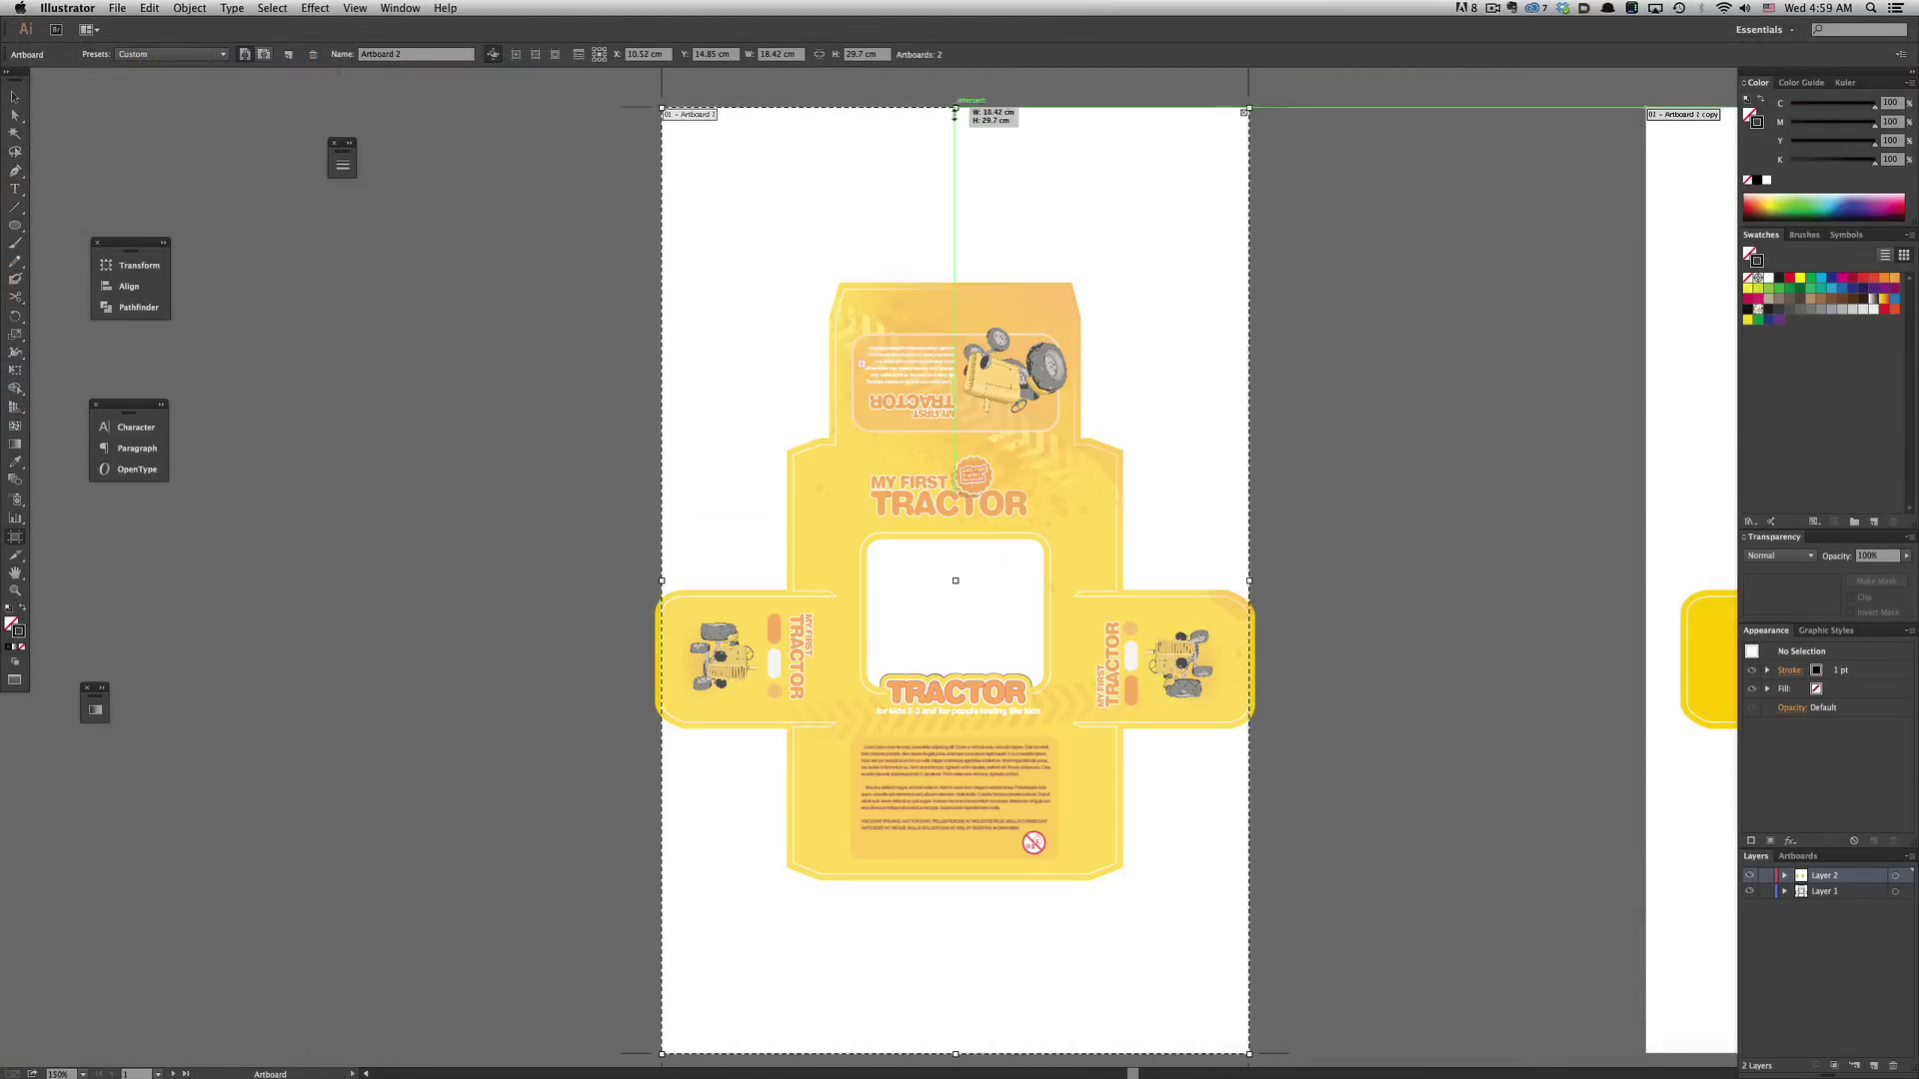
mouse_move(955, 109)
mouse_down()
mouse_move(945, 287)
mouse_move(895, 288)
mouse_up()
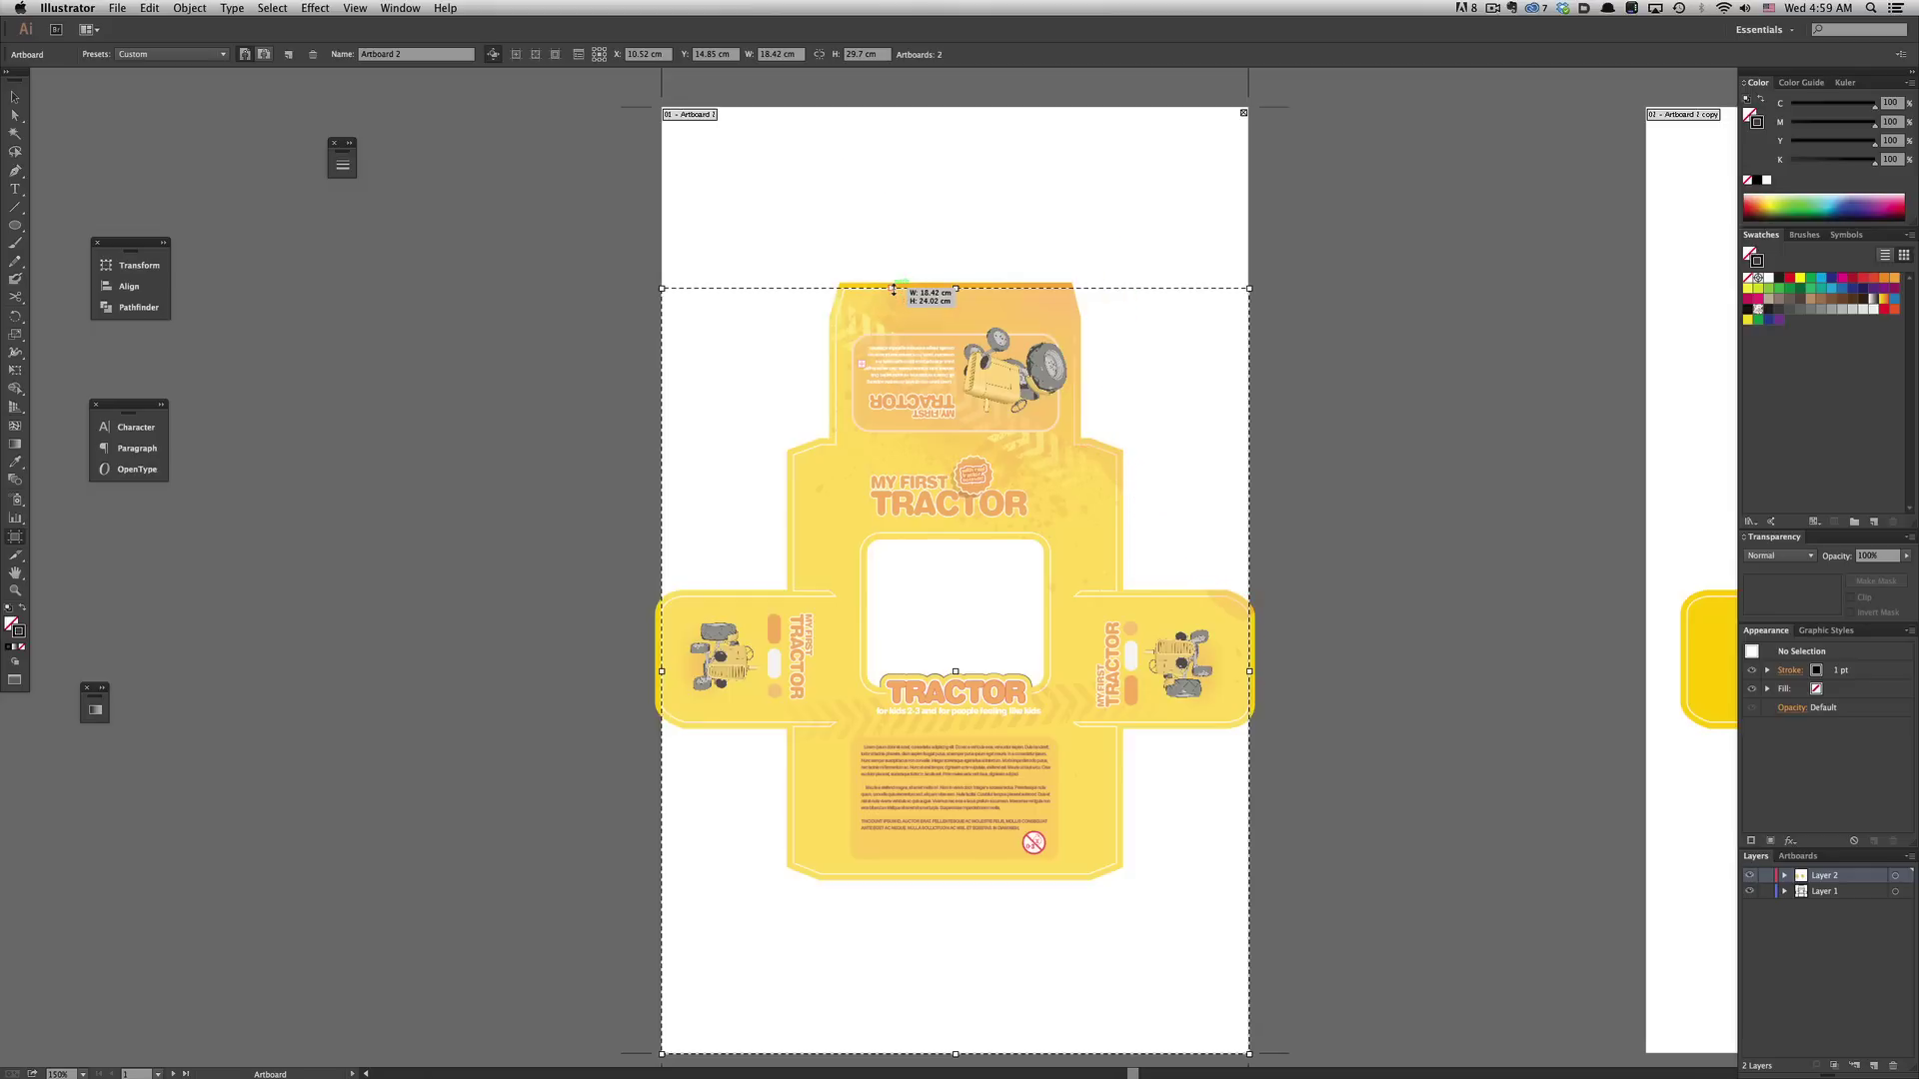
drag(955, 1053, 949, 875)
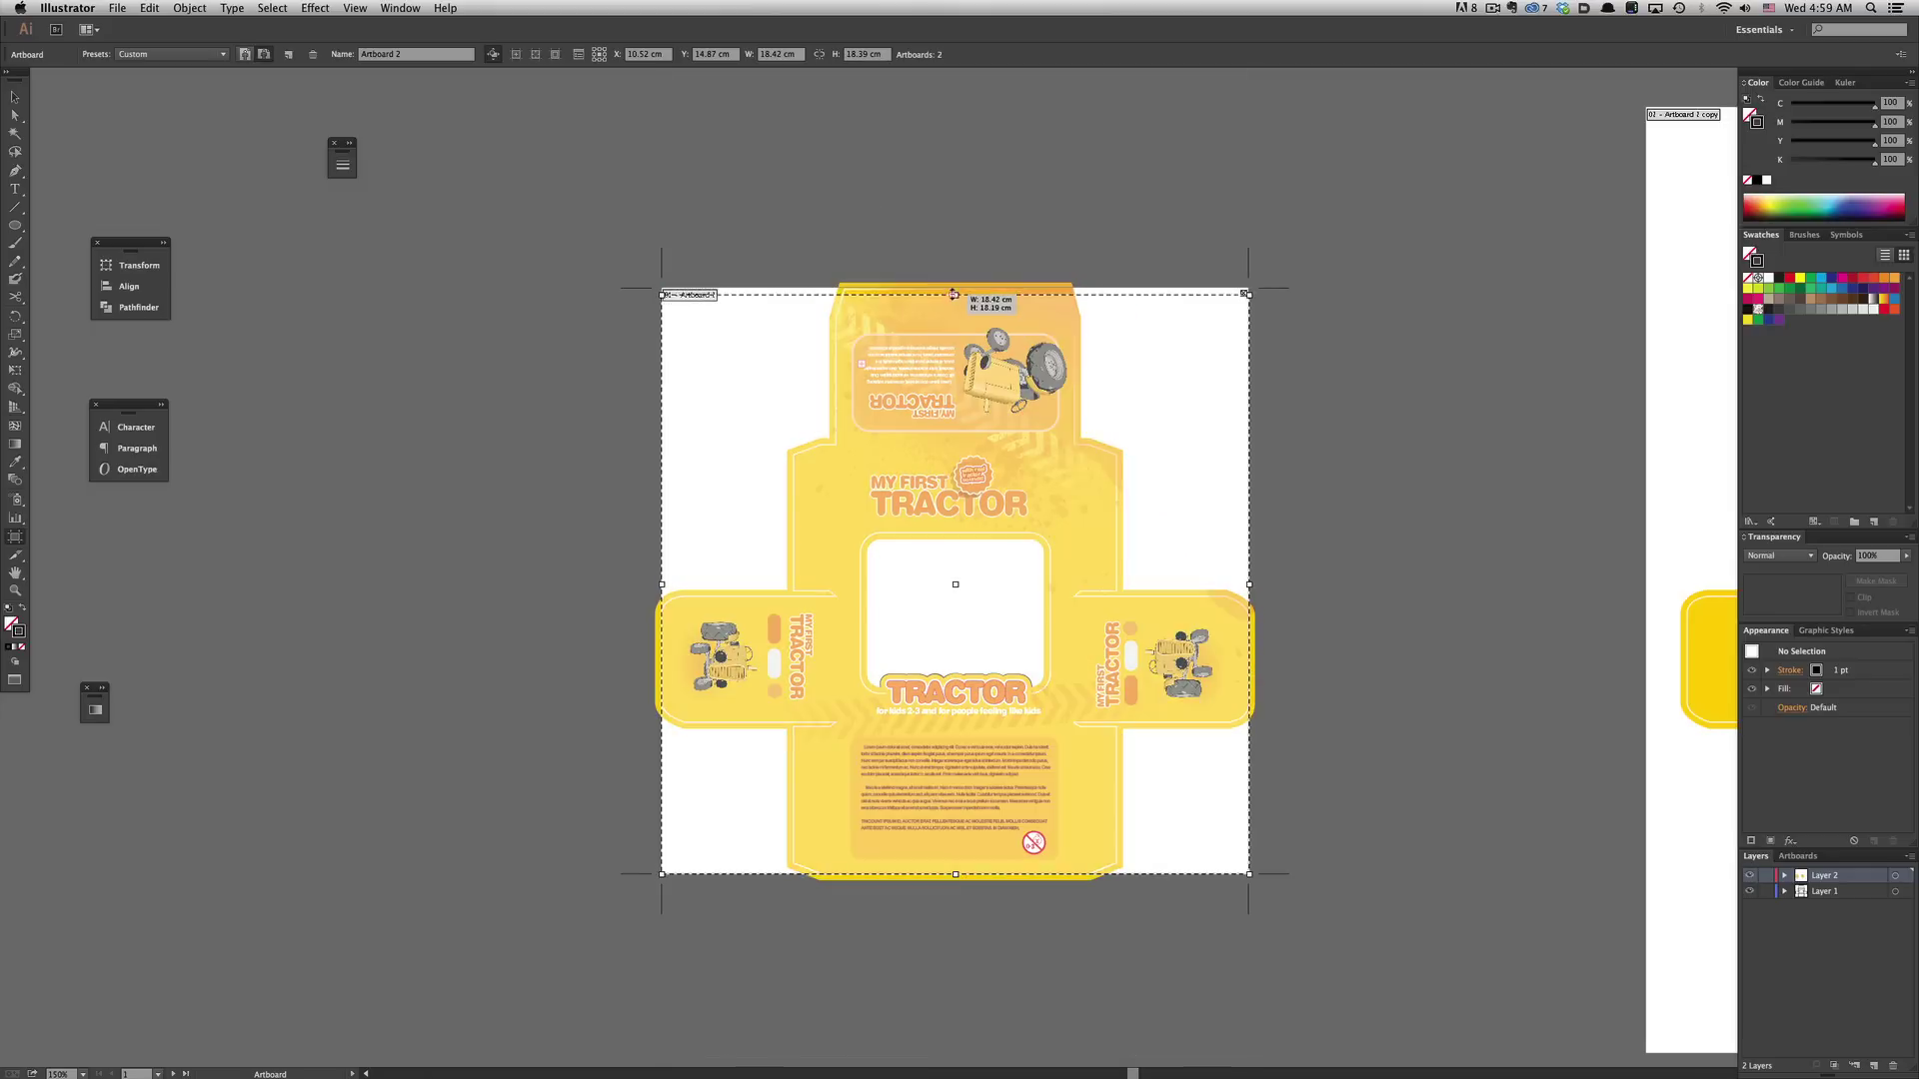
Step: Switch to the Selection tool (V) and select the tractor box artwork group
key(v)
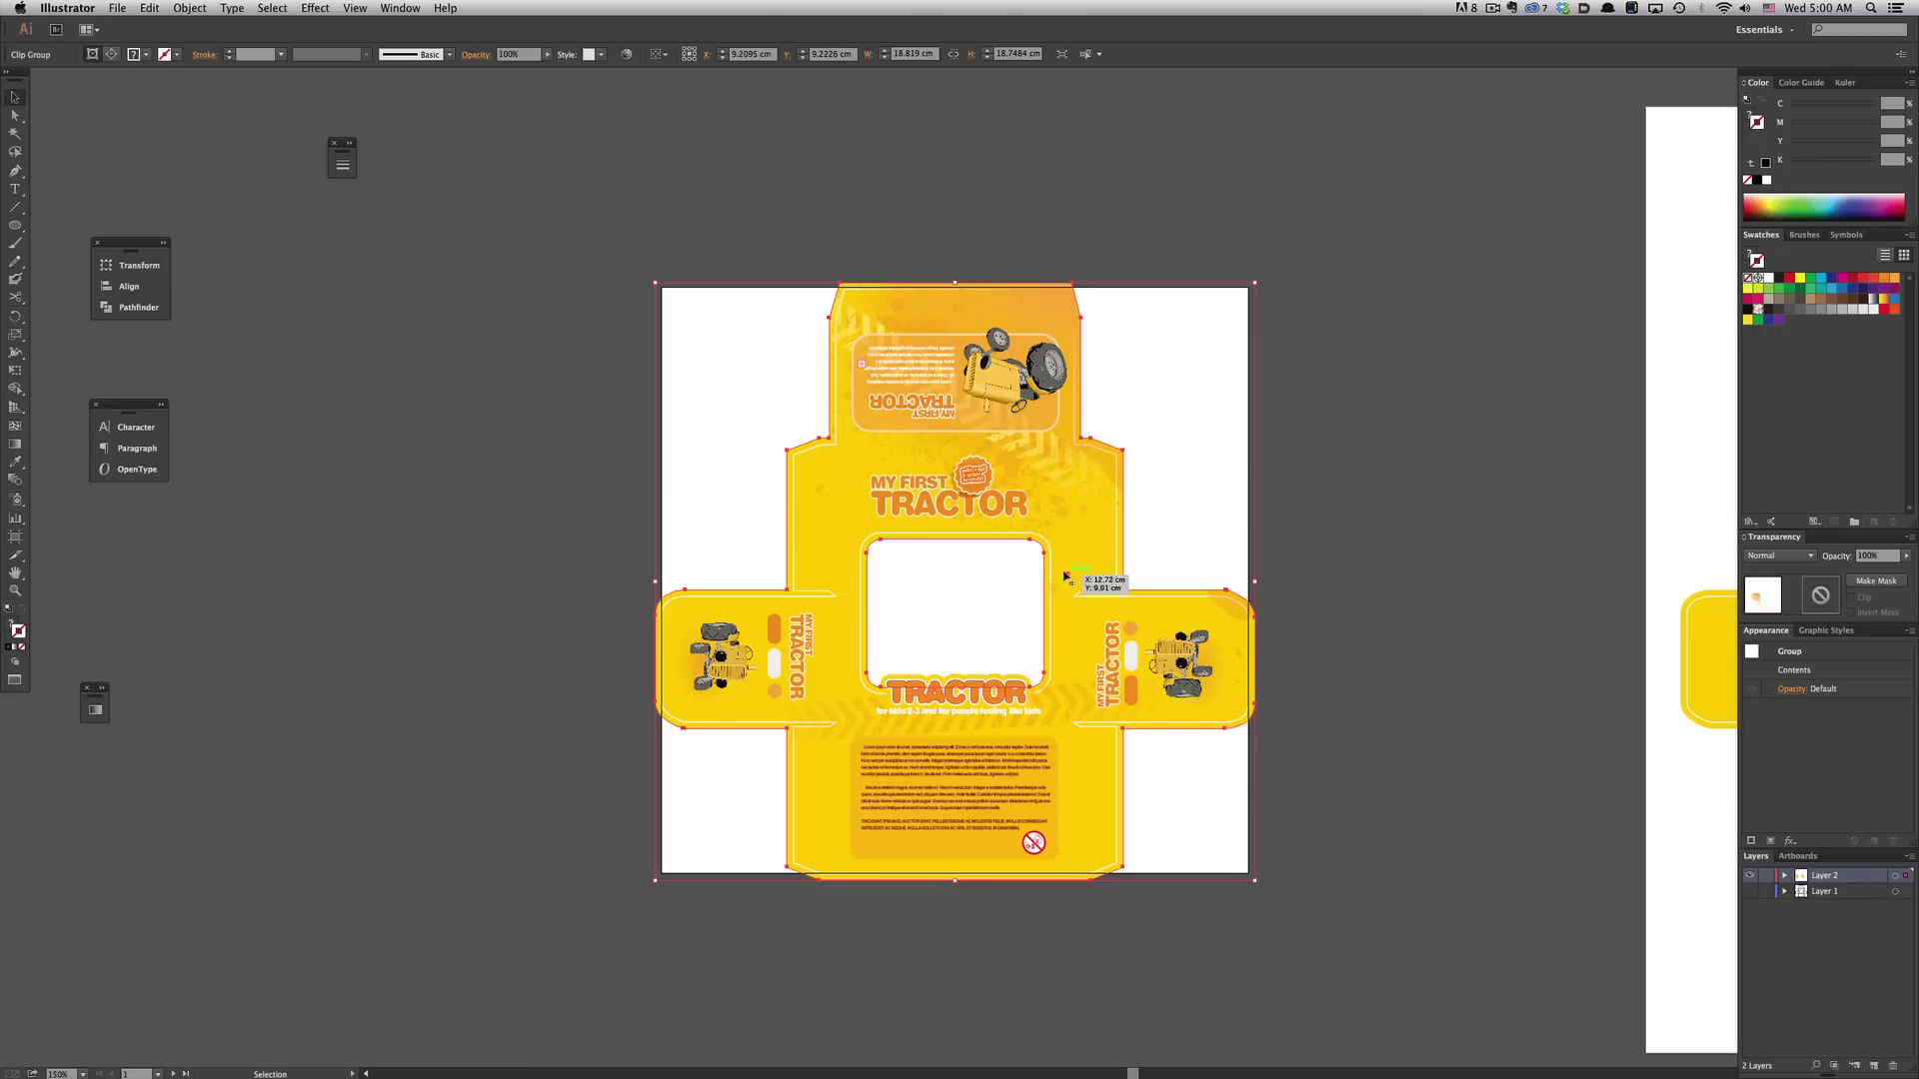
click(1057, 571)
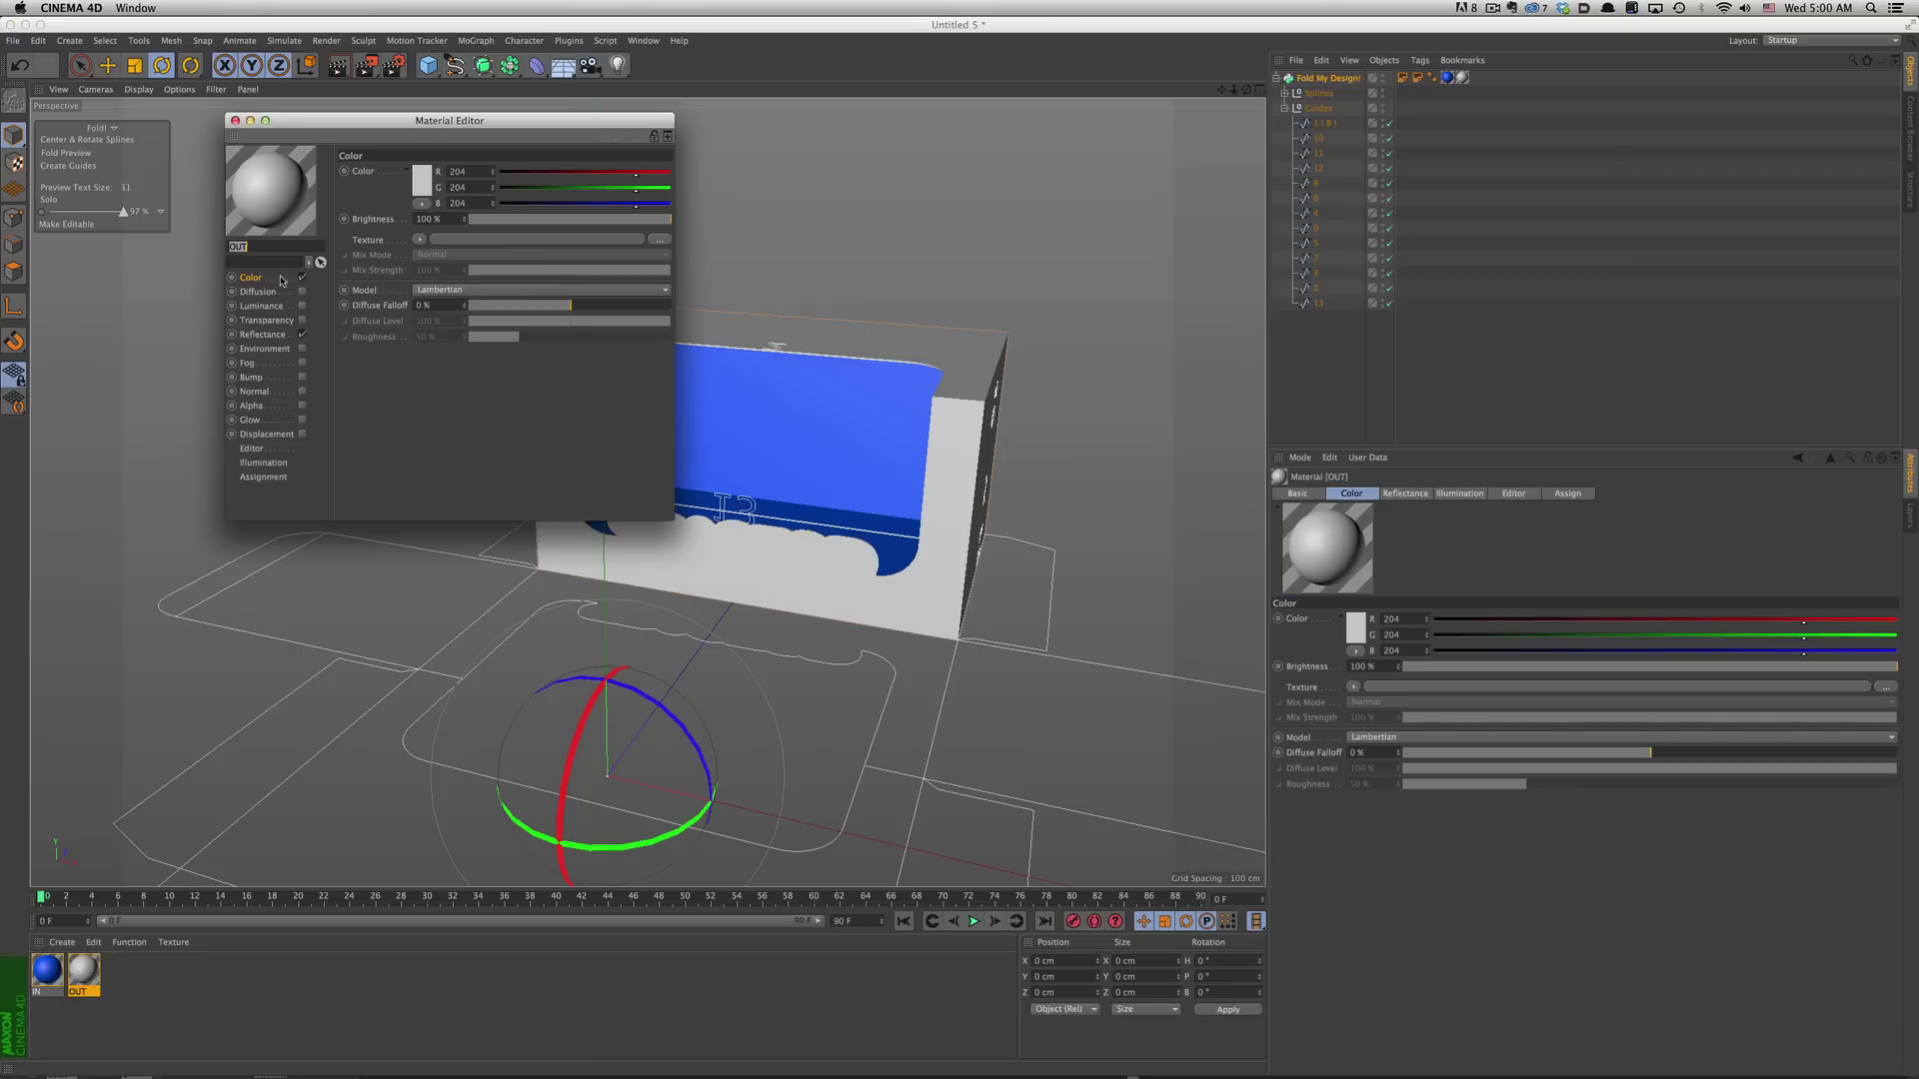
Step: Load toy box artwork-01.jpg as the Color channel texture, accepting the copy into the project
click(540, 239)
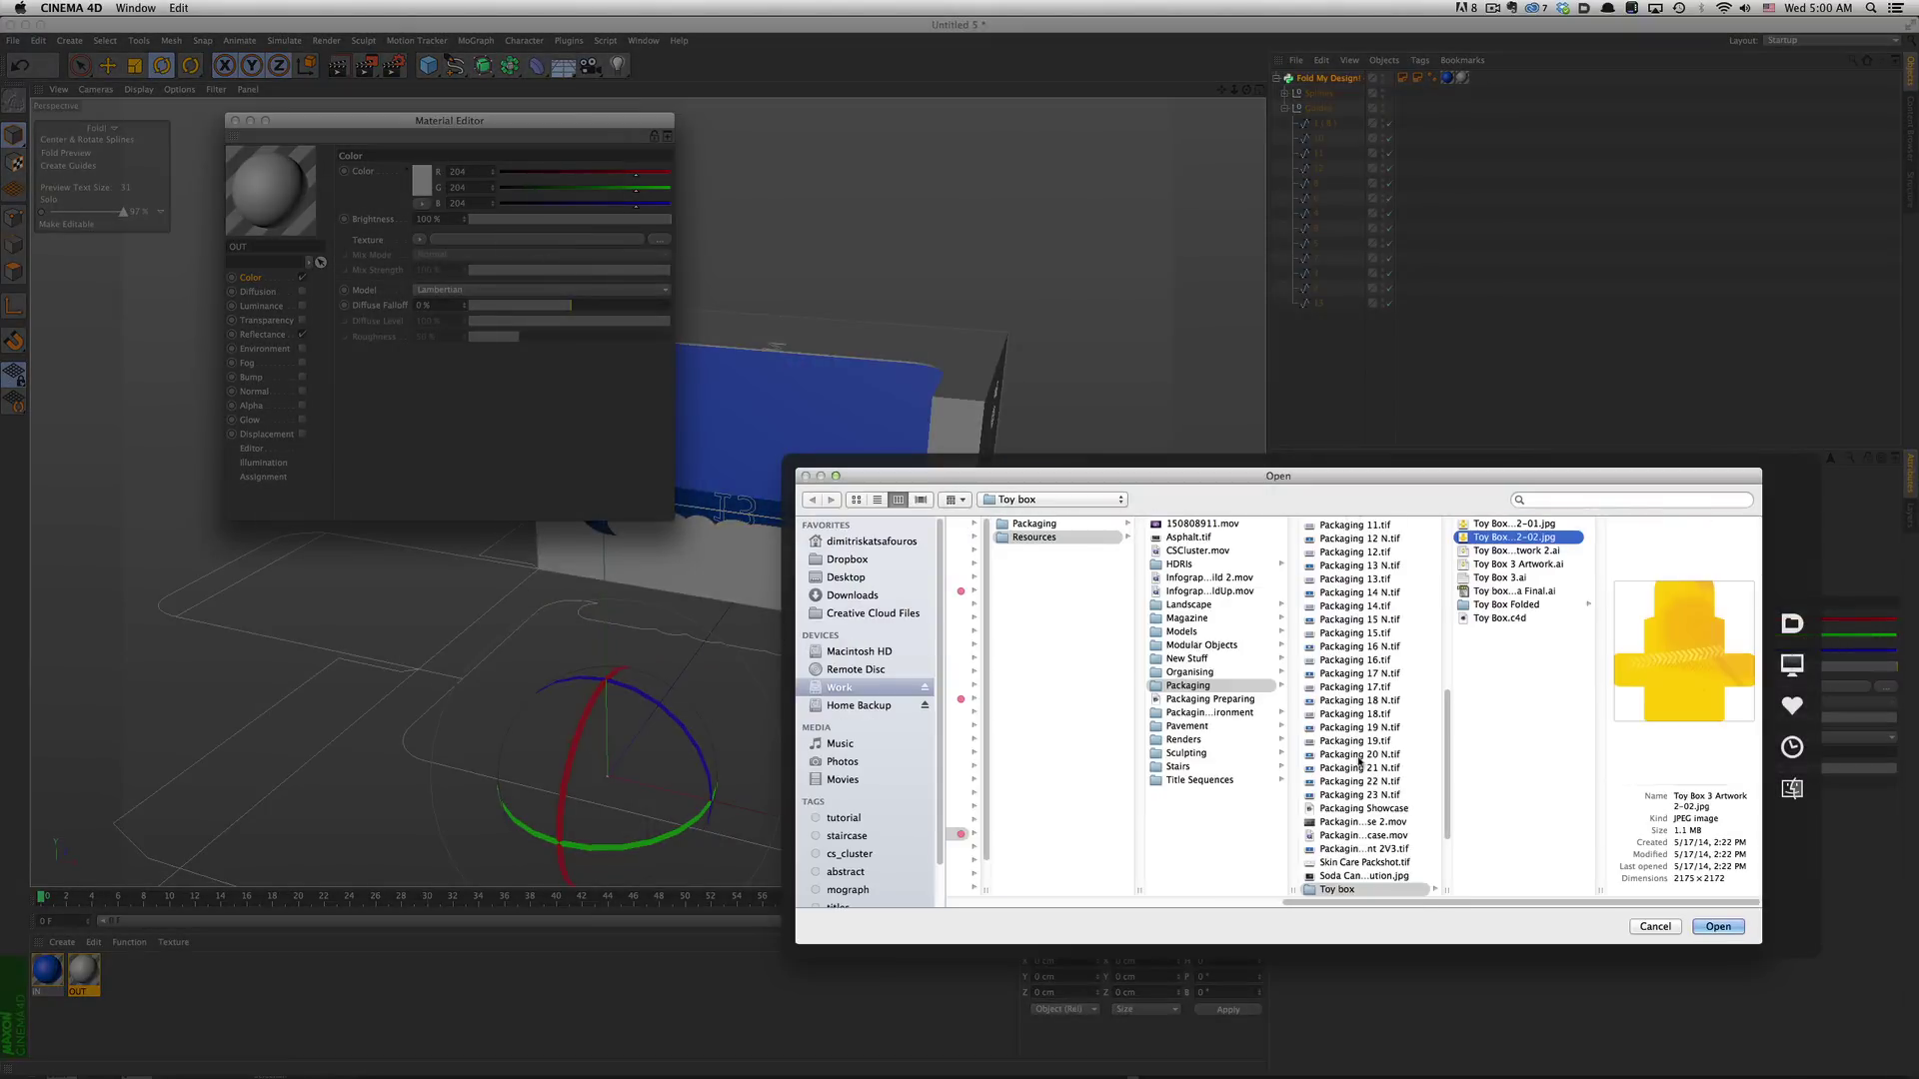
key(super+shift+d)
text(toy box a)
key(Return)
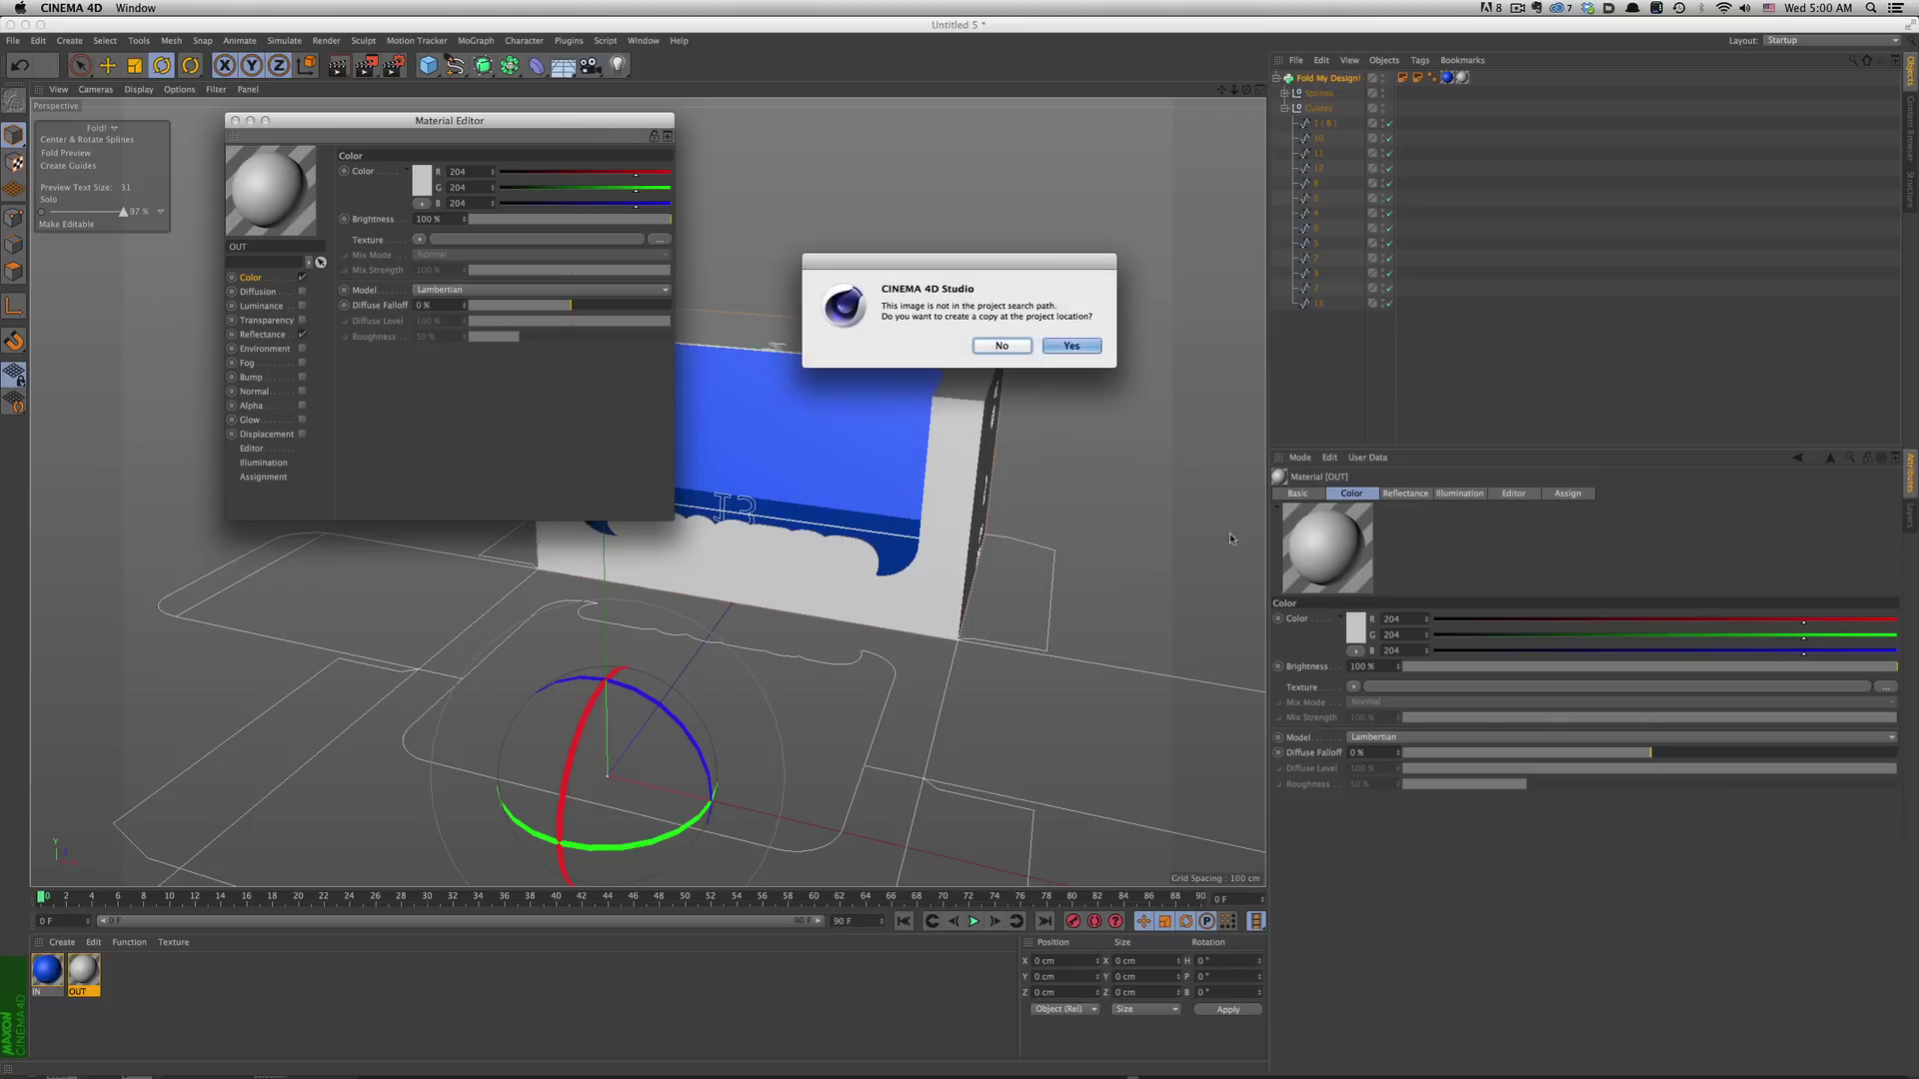
click(995, 347)
Step: Close the Material Editor and go to the material's Texture Preview Size setting
click(234, 120)
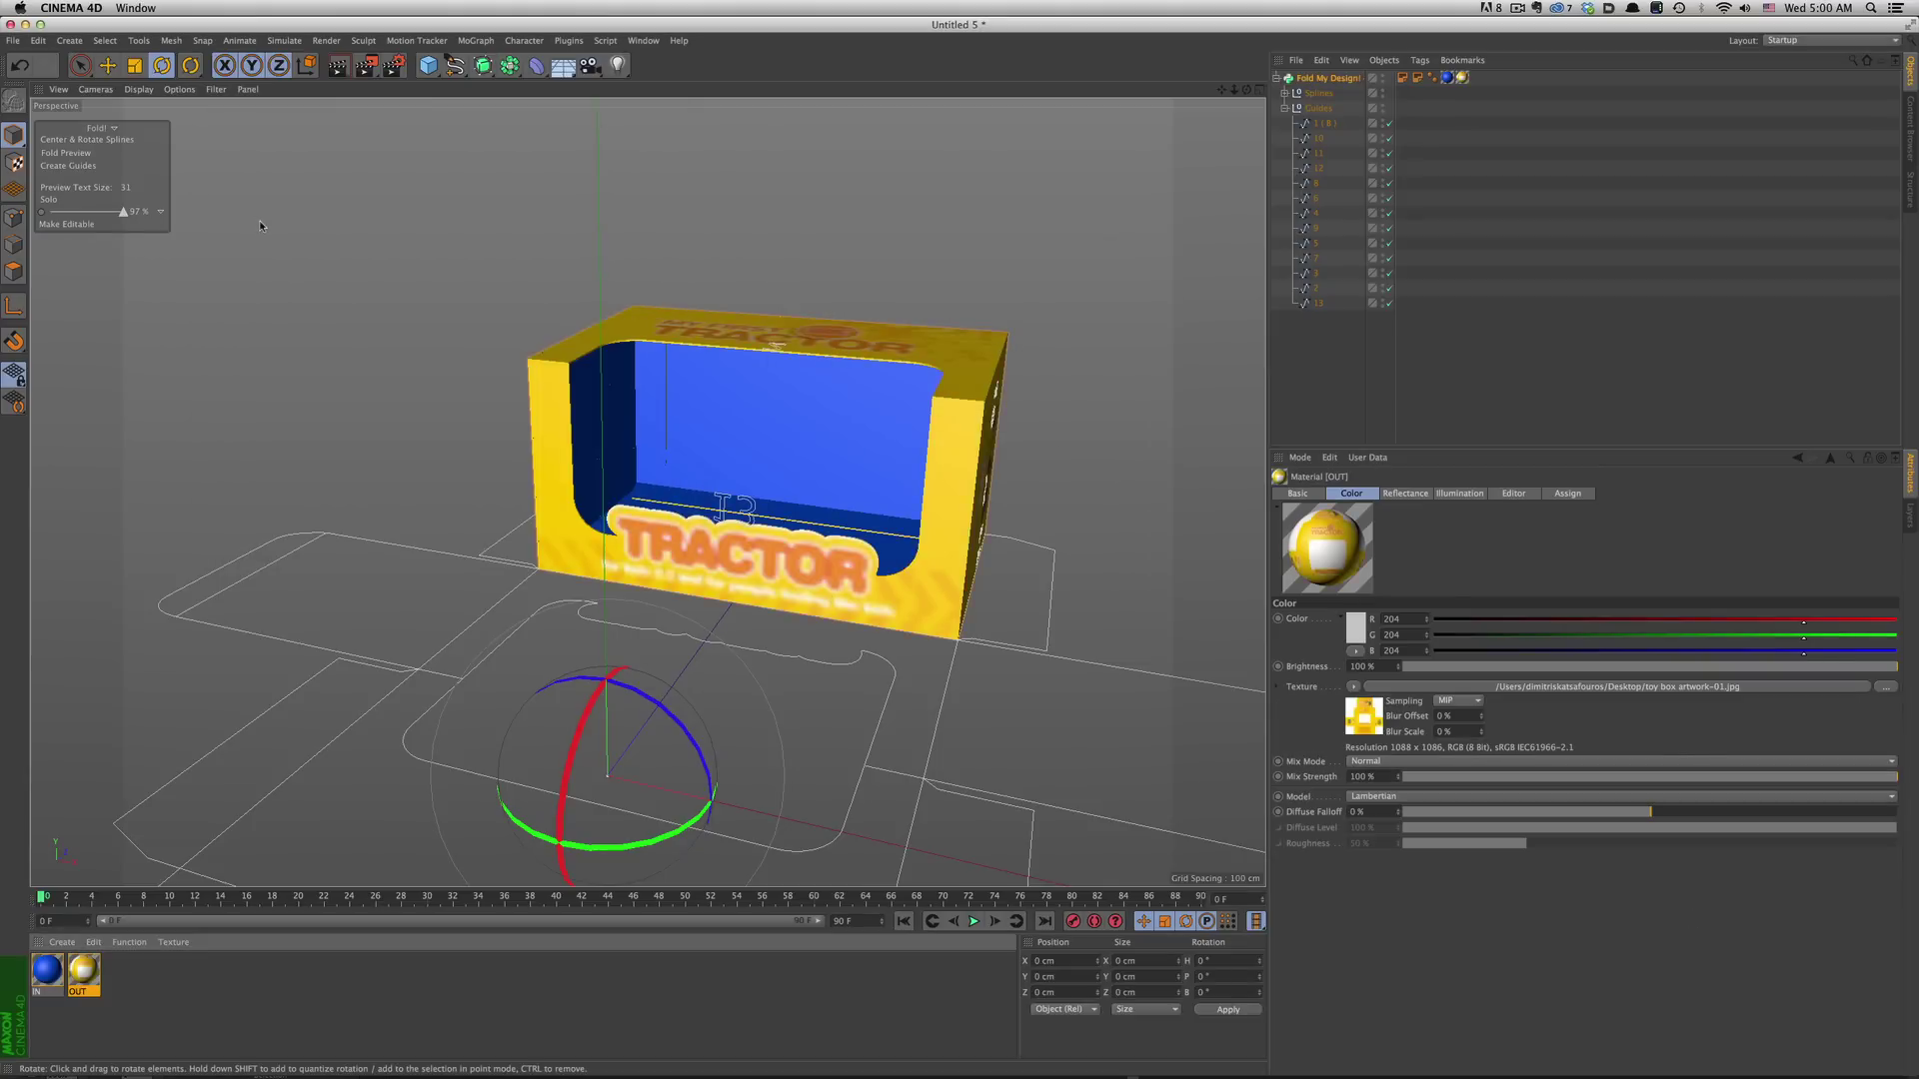
click(1513, 494)
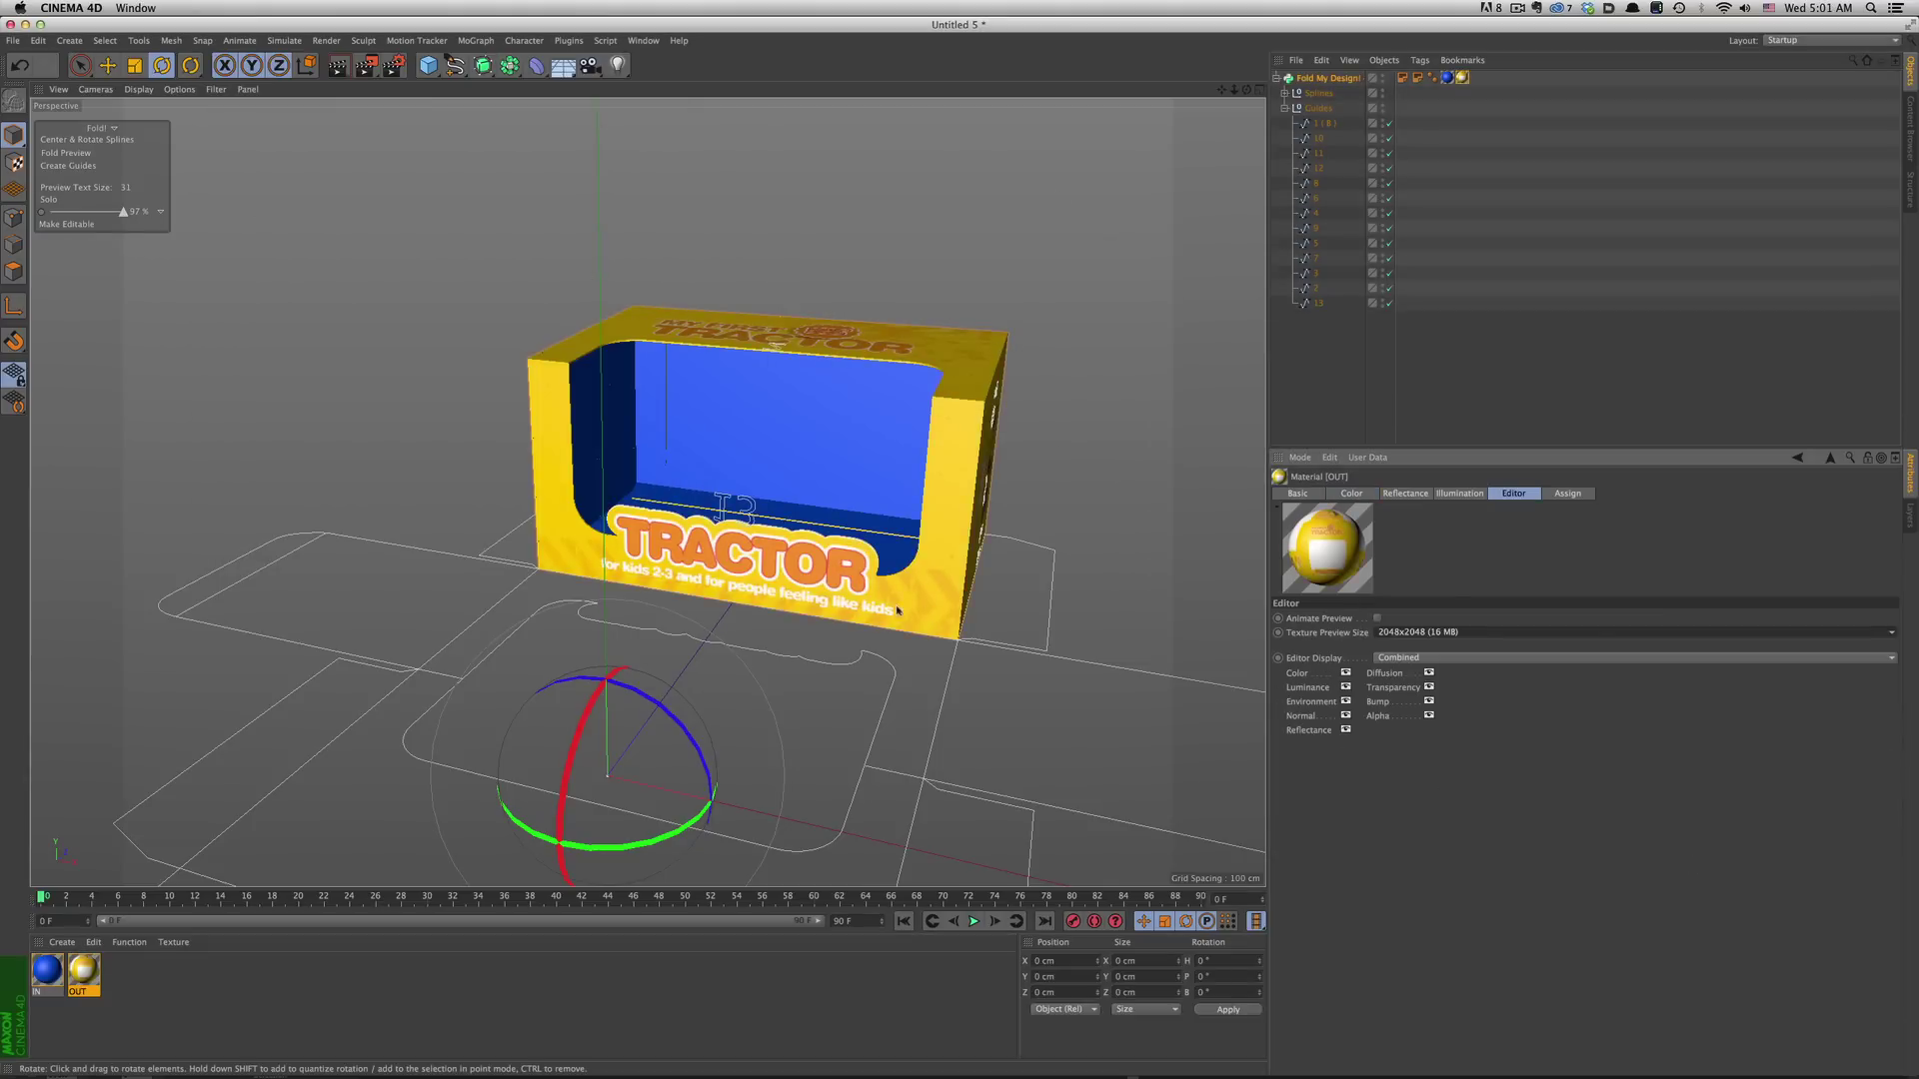